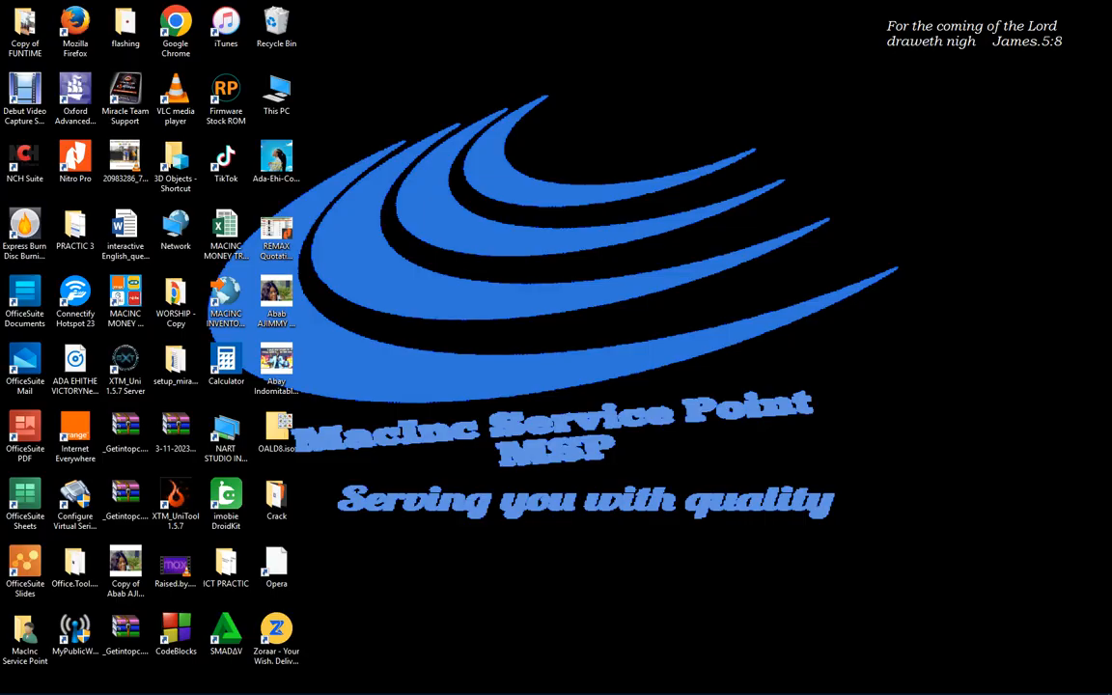
Open the MACINC INVENTORY APP workbook from its desktop shortcut
double_click(226, 301)
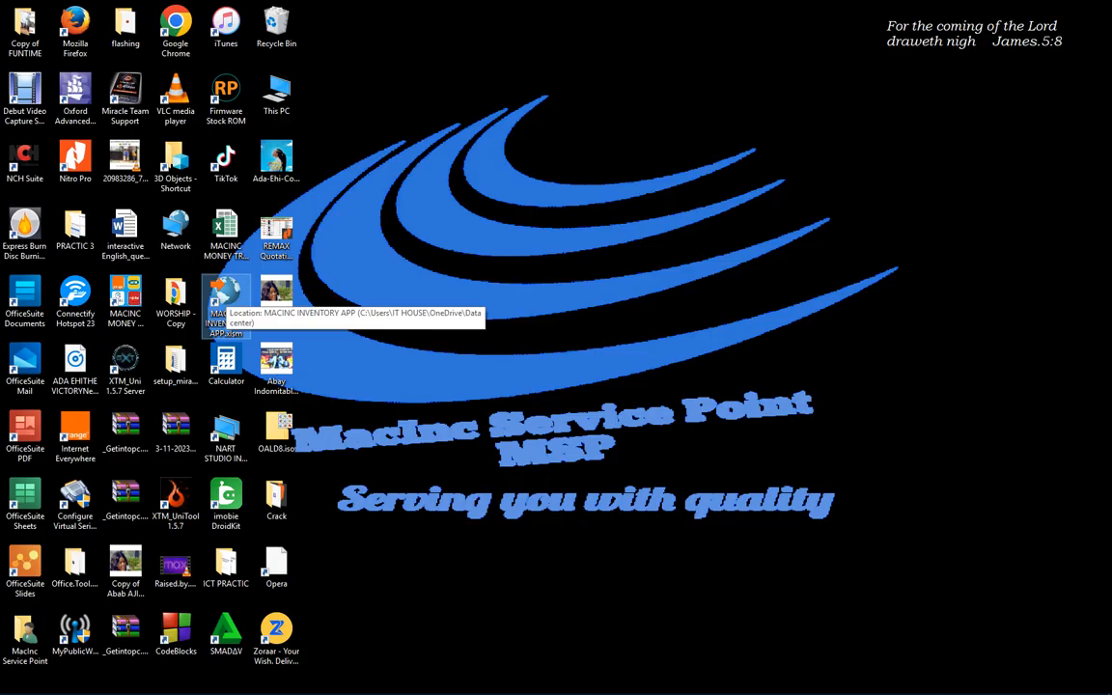
double_click(226, 306)
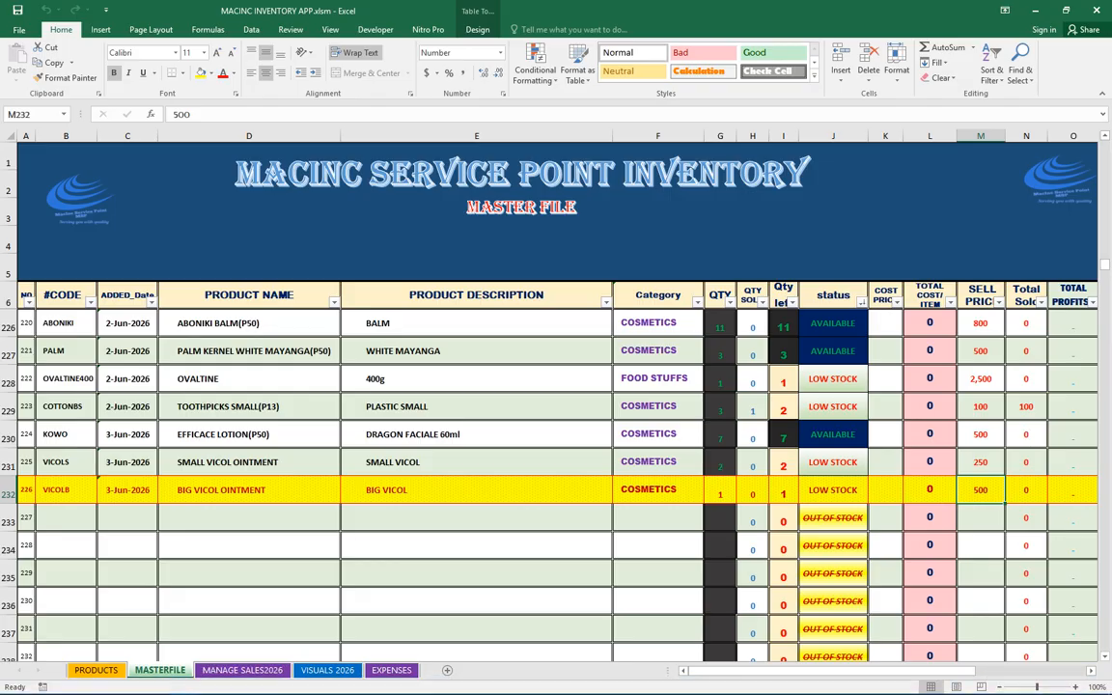
Browse upward through the MASTERFILE inventory product list
scroll(556, 483, "up", 2)
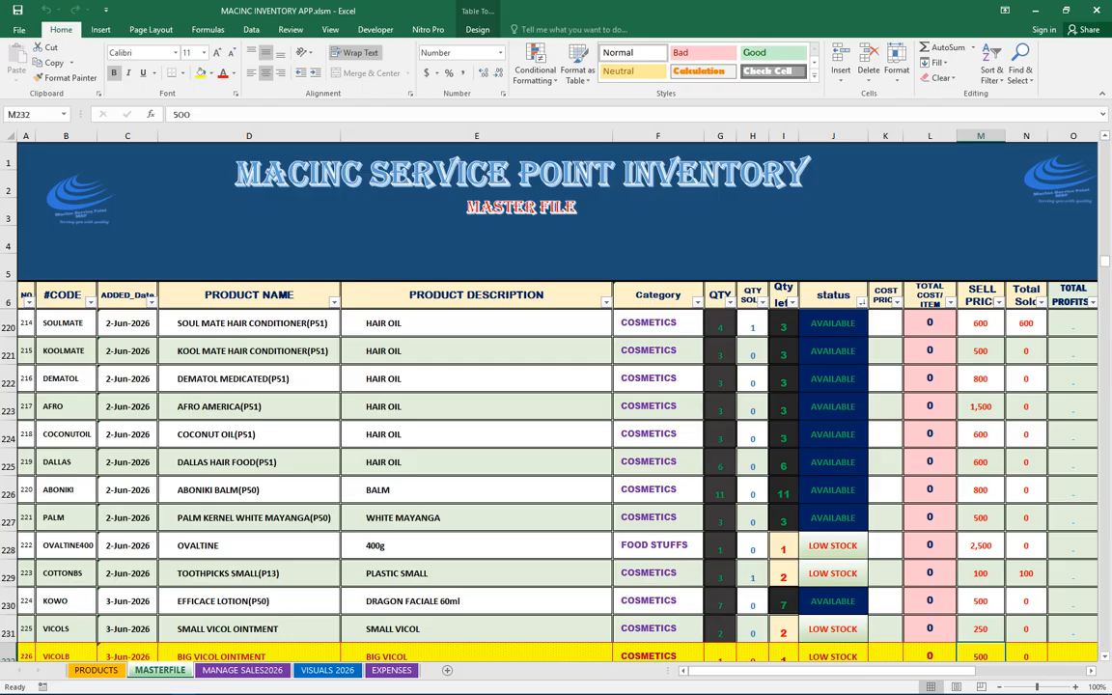
scroll(556, 482, "up", 10)
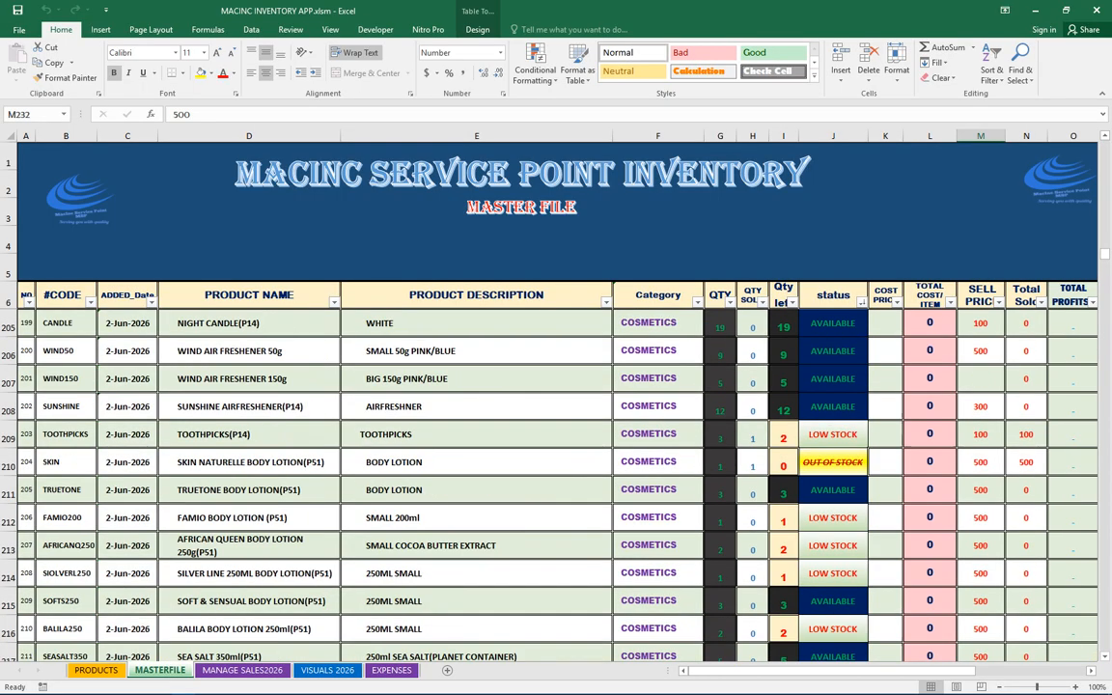
scroll(556, 483, "up", 11)
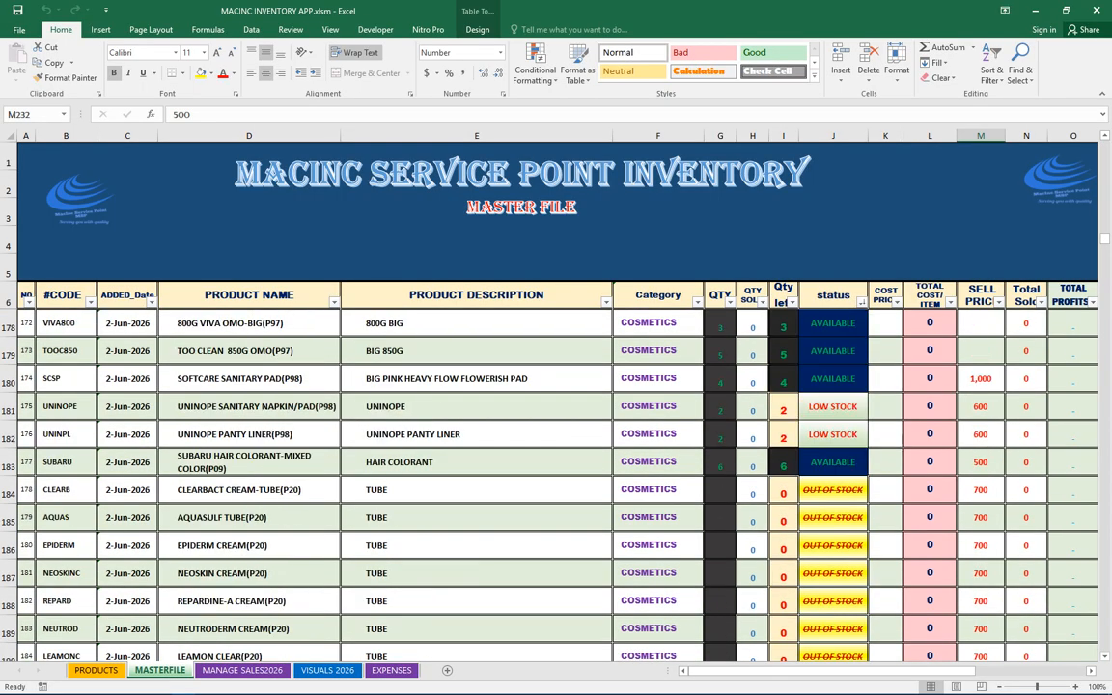
scroll(556, 483, "up", 8)
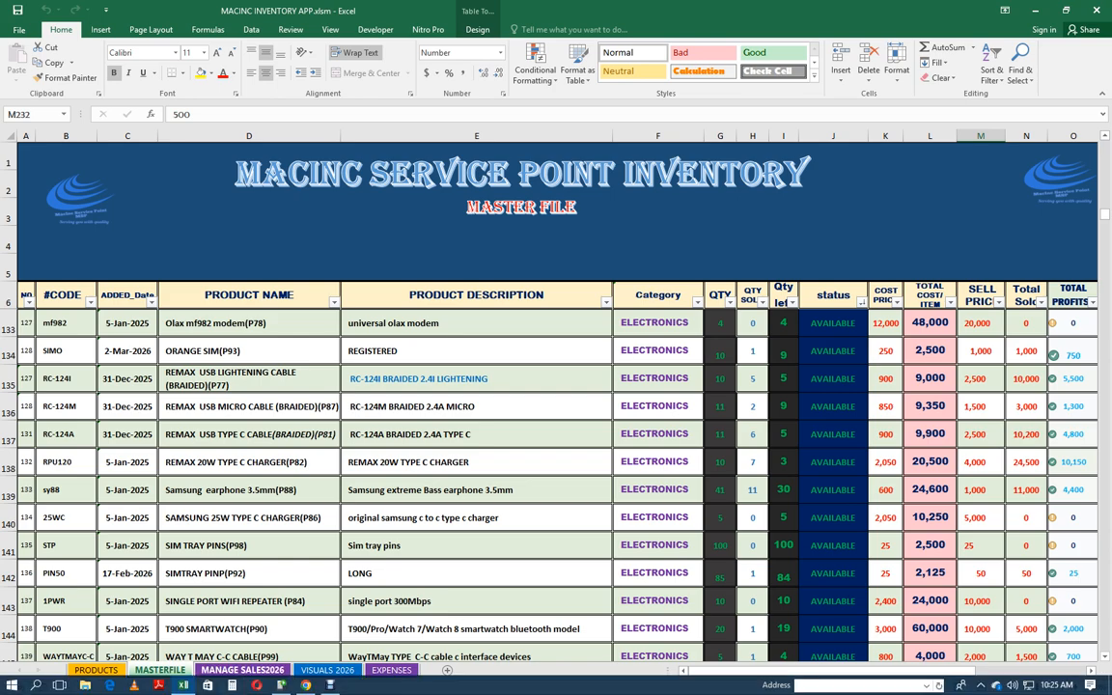
View the MANAGE SALES2026 sheet and the VISUALS 2026 sales dashboard sheet
left_click(242, 670)
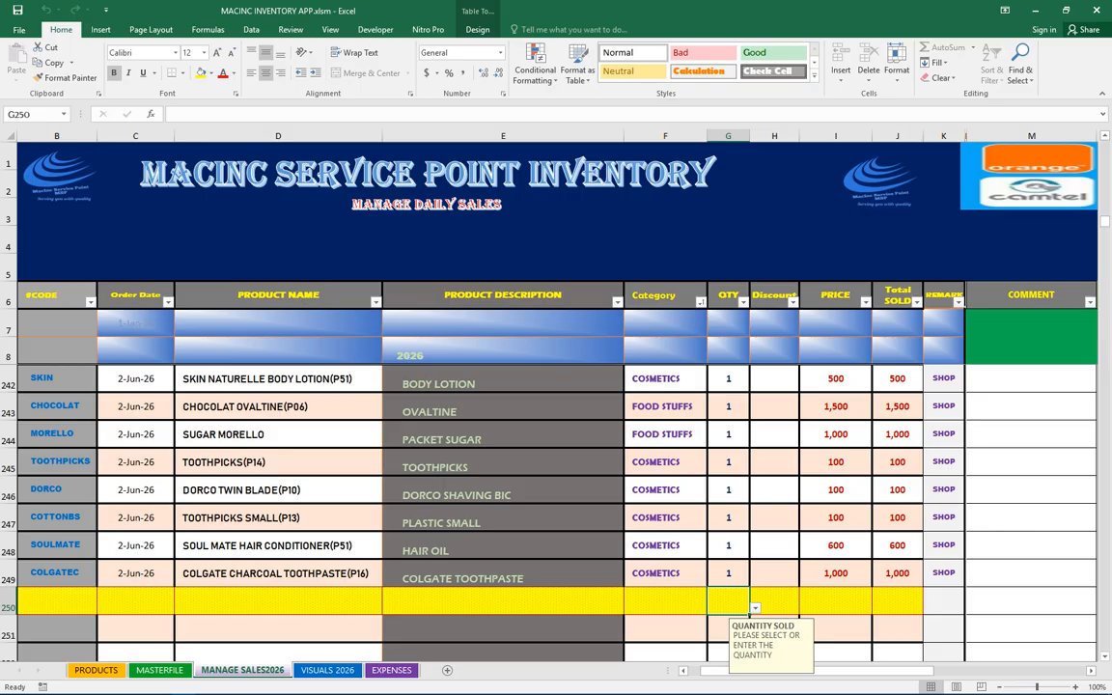
left_click(327, 671)
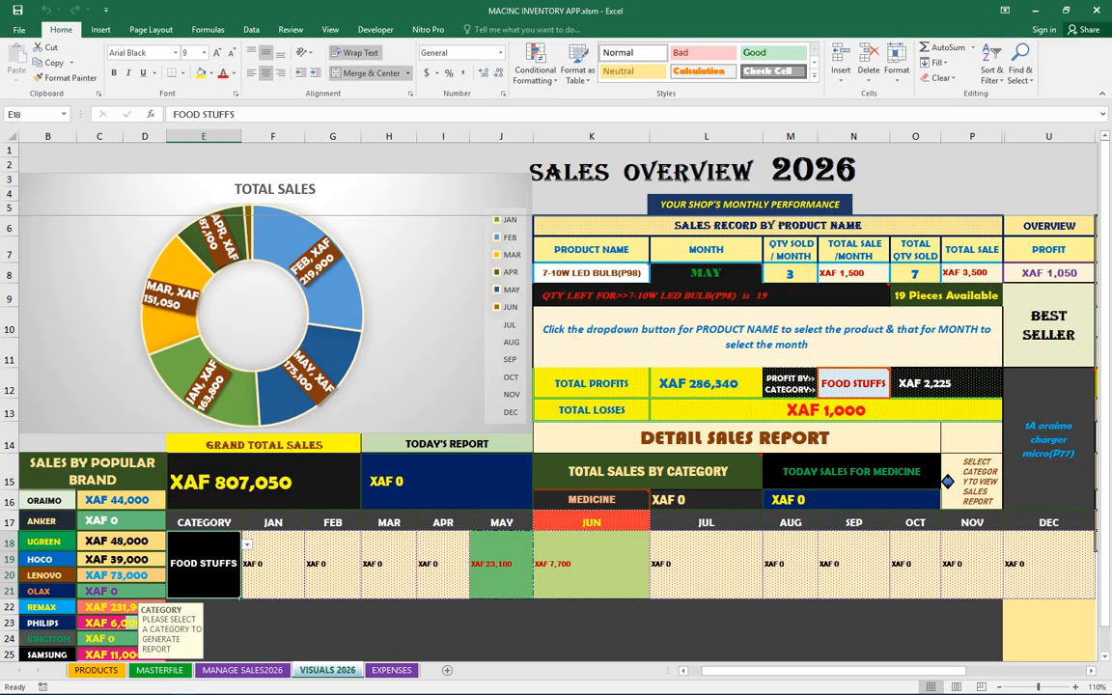
Inspect the sales-by-brand list, grand total sales and today's report cells on the VISUALS 2026 dashboard
mouse_move(327, 261)
mouse_move(316, 285)
mouse_move(256, 245)
left_click_drag(91, 471, 92, 655)
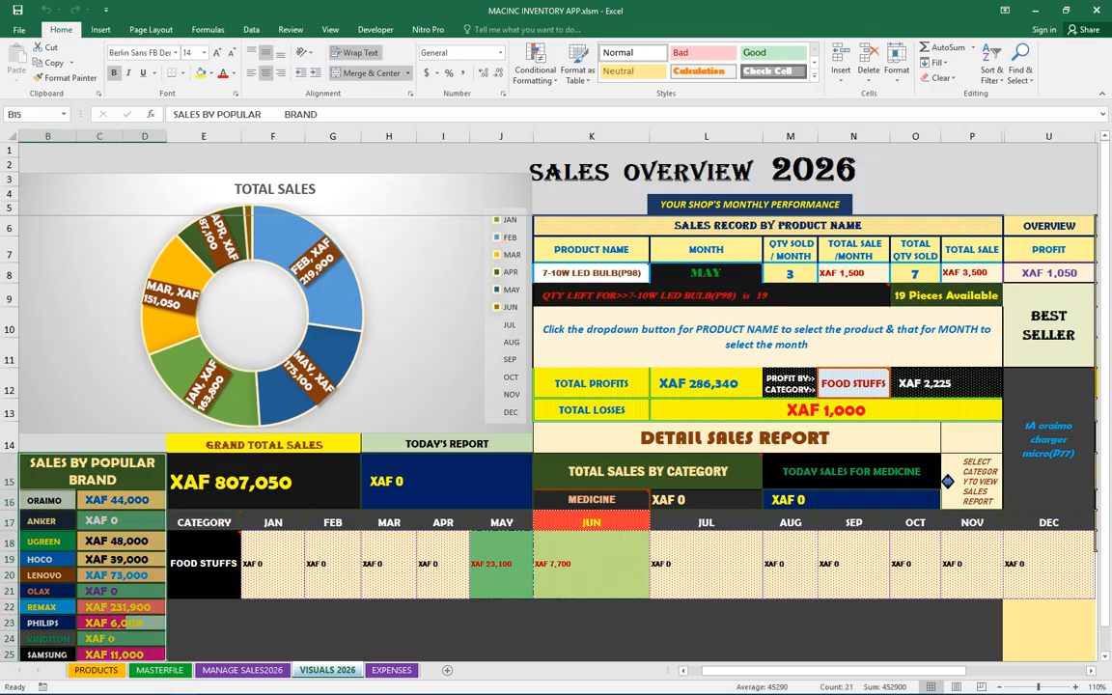
left_click(263, 482)
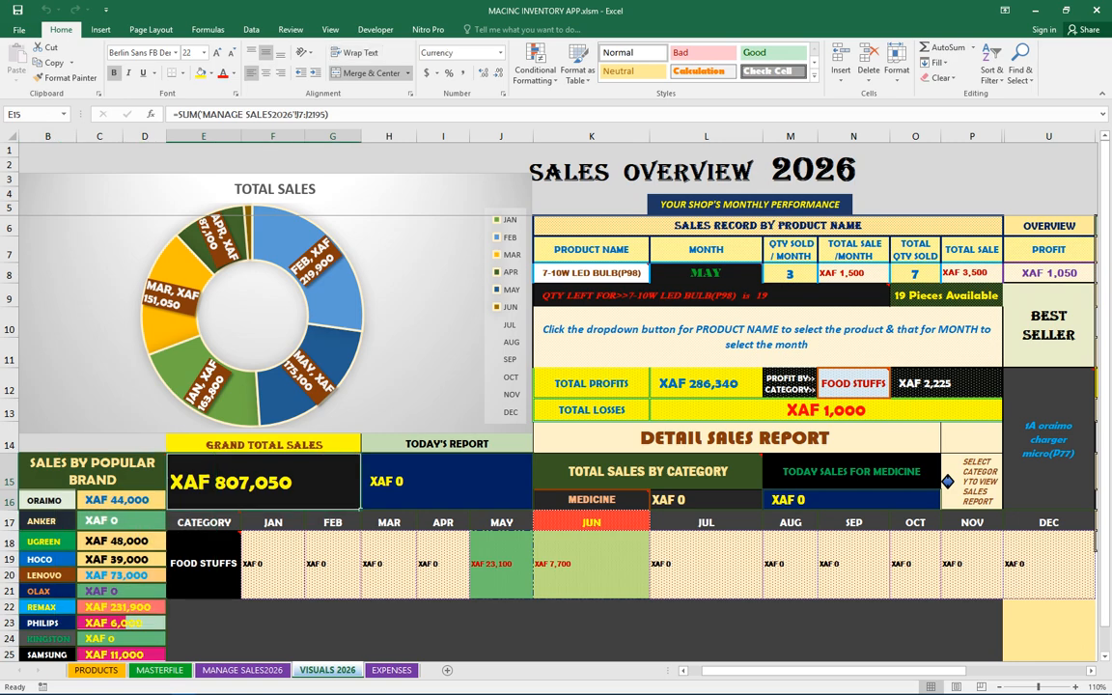
left_click(446, 482)
left_click_drag(446, 444, 446, 481)
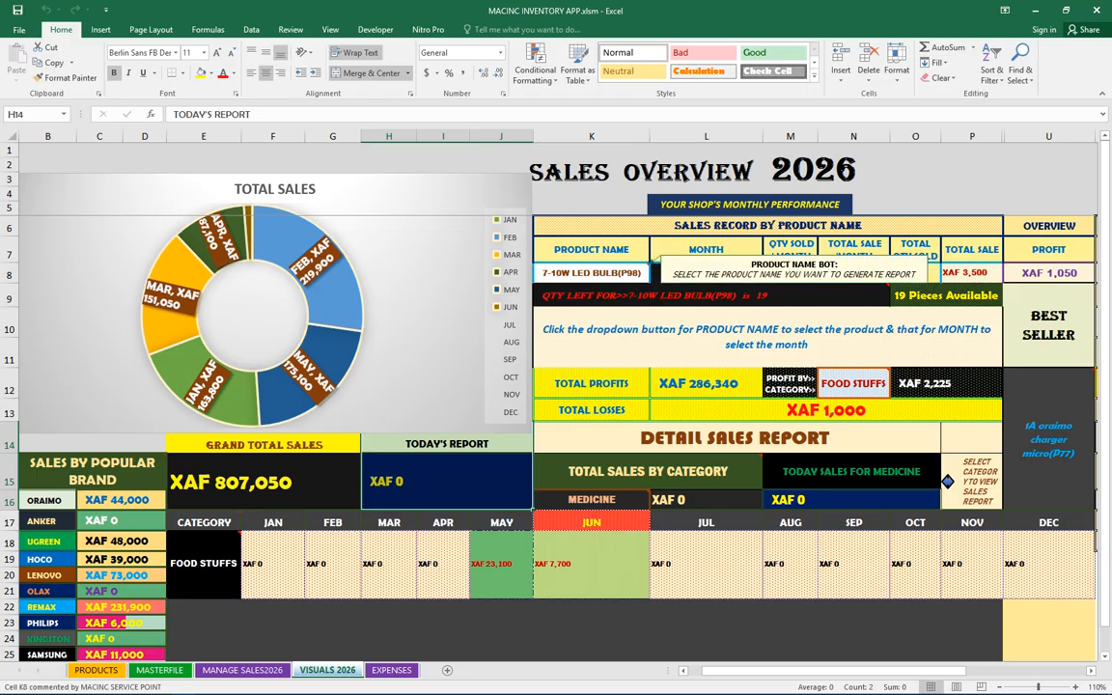
Inspect the product name, total profits, total losses, profit by category, best seller and category cells and their formulas
left_click(604, 273)
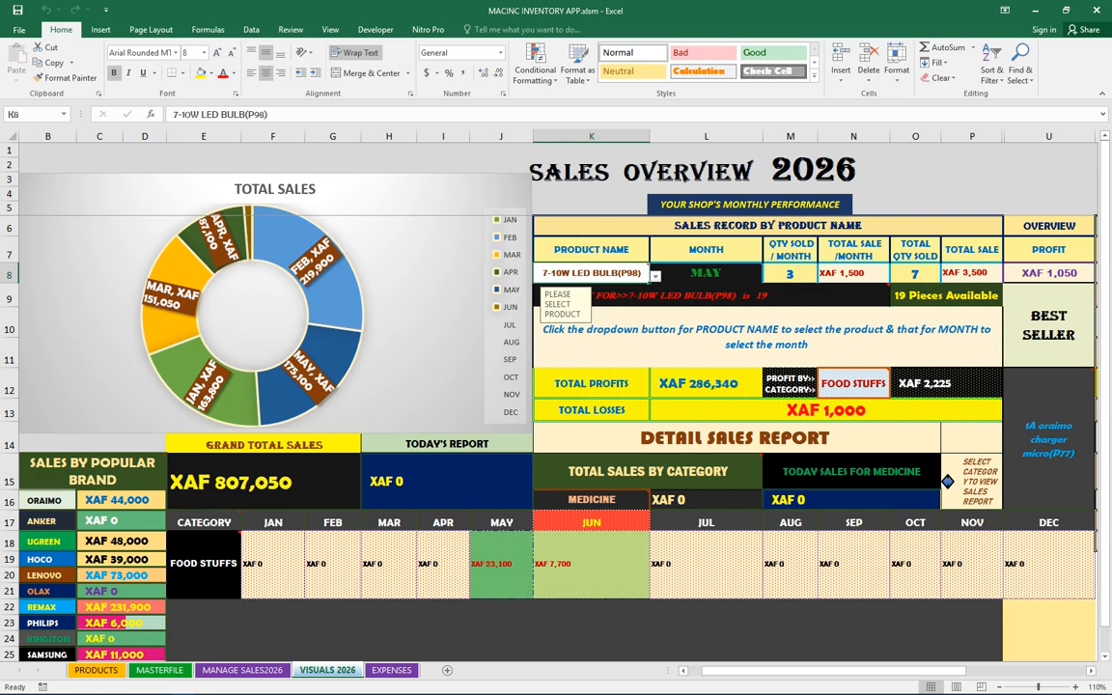
mouse_move(734, 296)
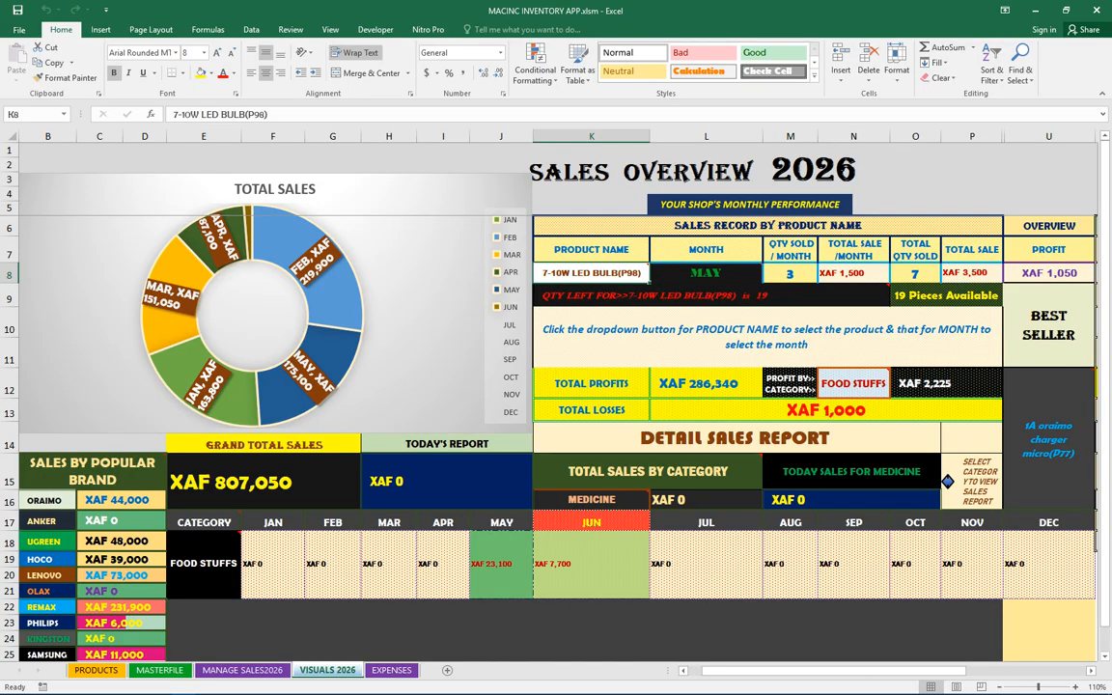
left_click(591, 384)
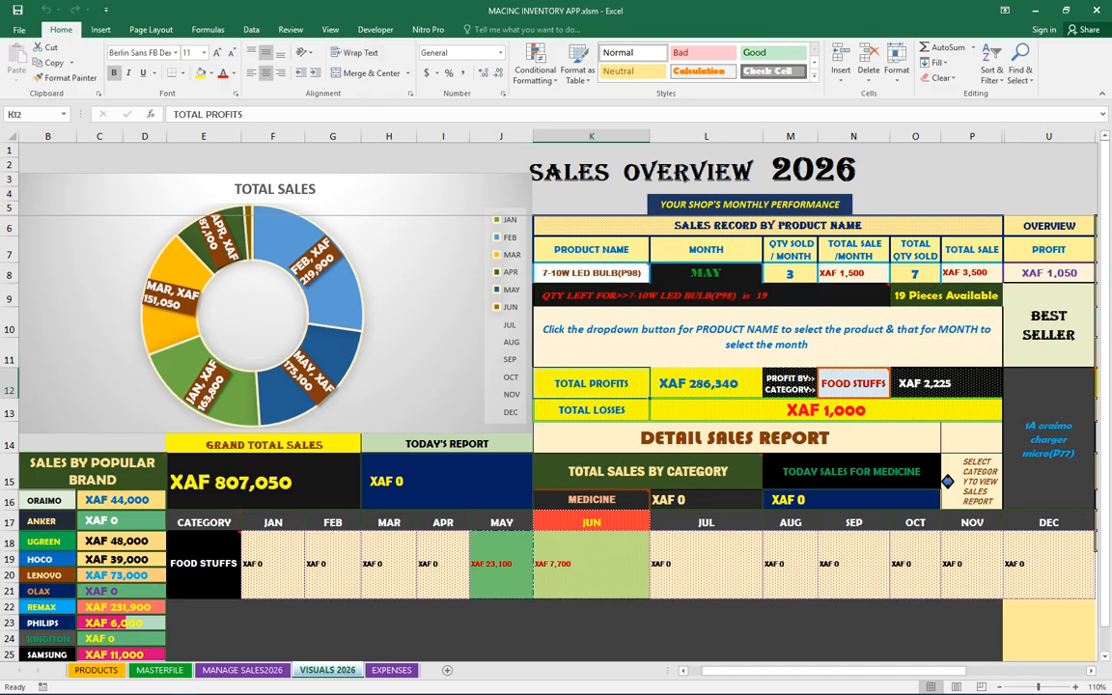
key("shift+Right")
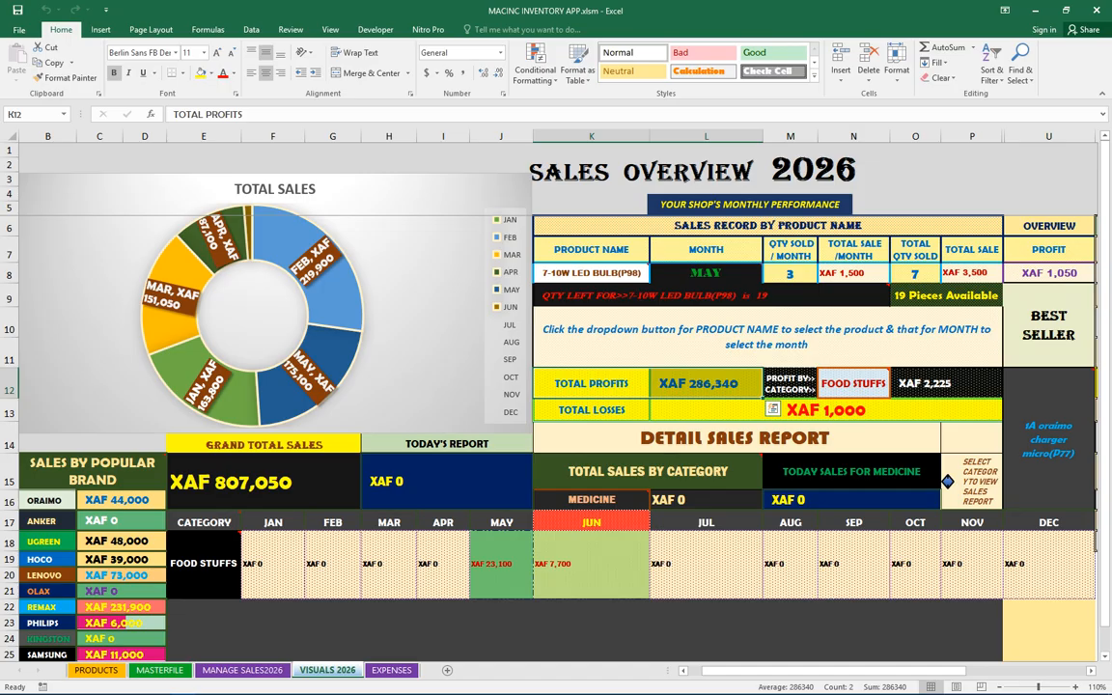
left_click(727, 410)
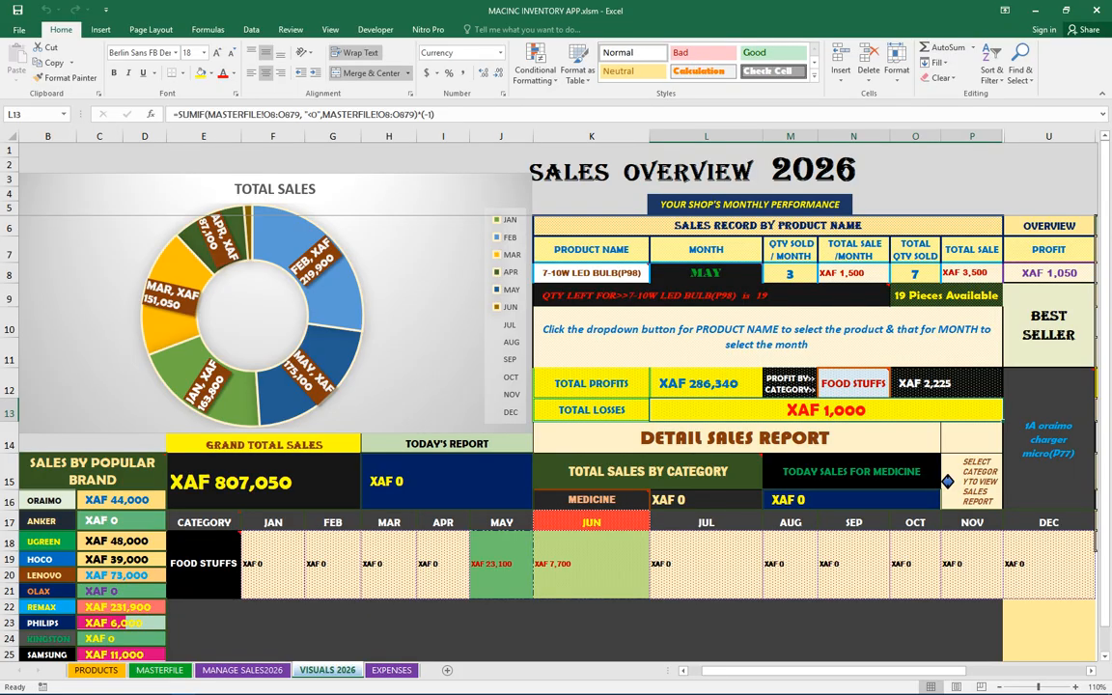
left_click(946, 385)
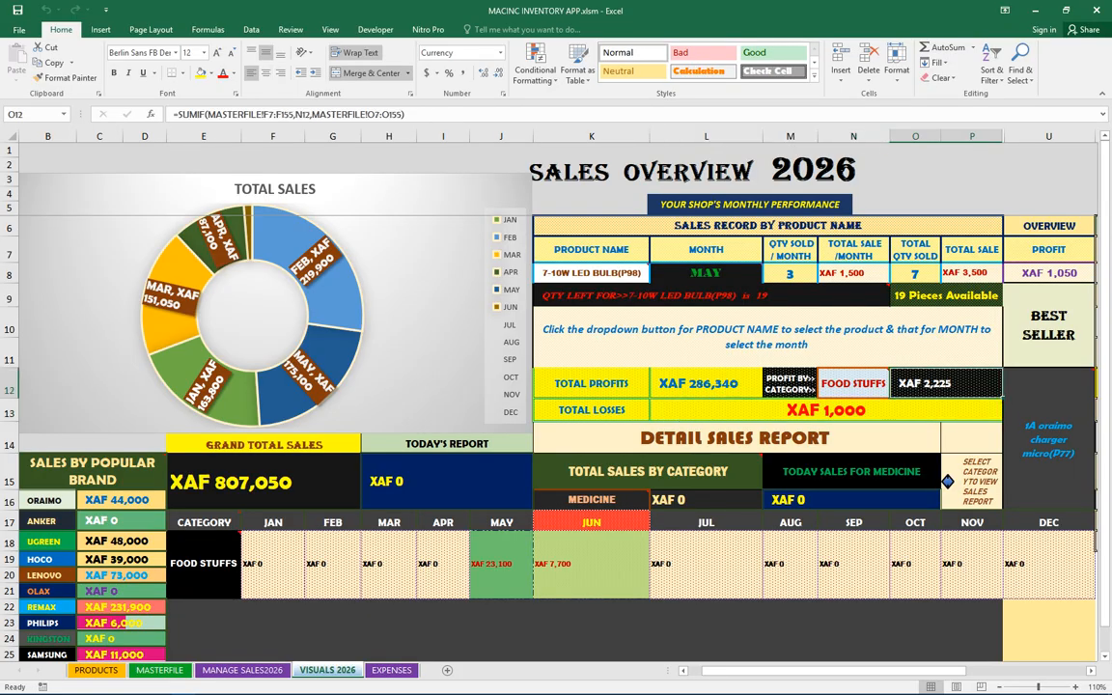
left_click_drag(1049, 328, 1050, 439)
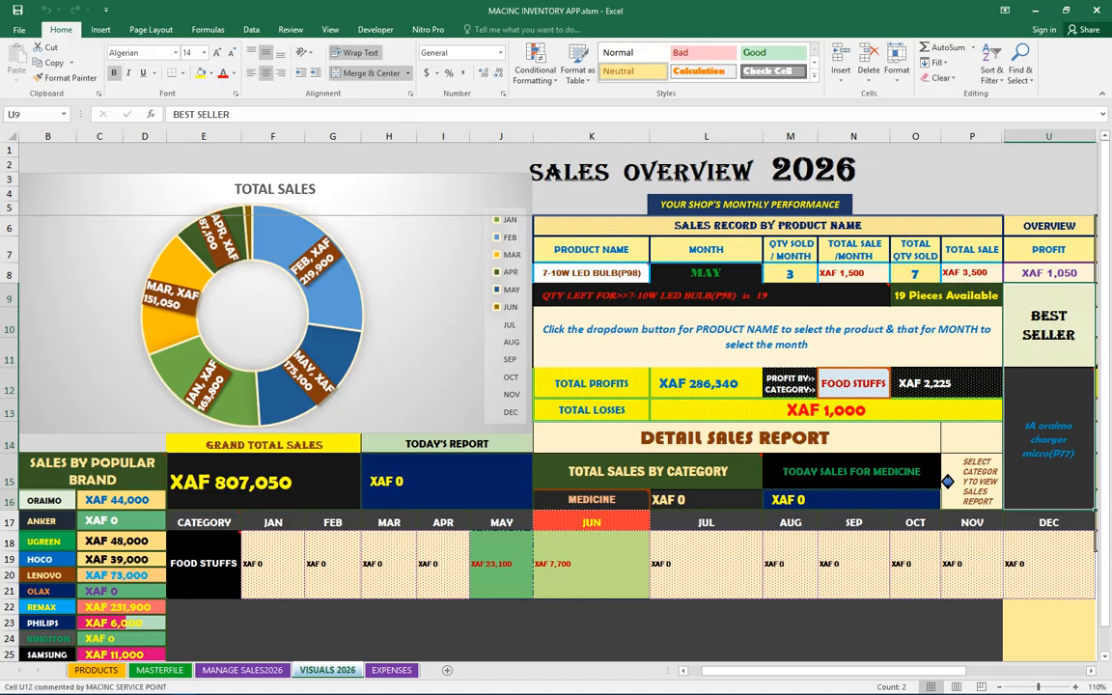
left_click(1050, 439)
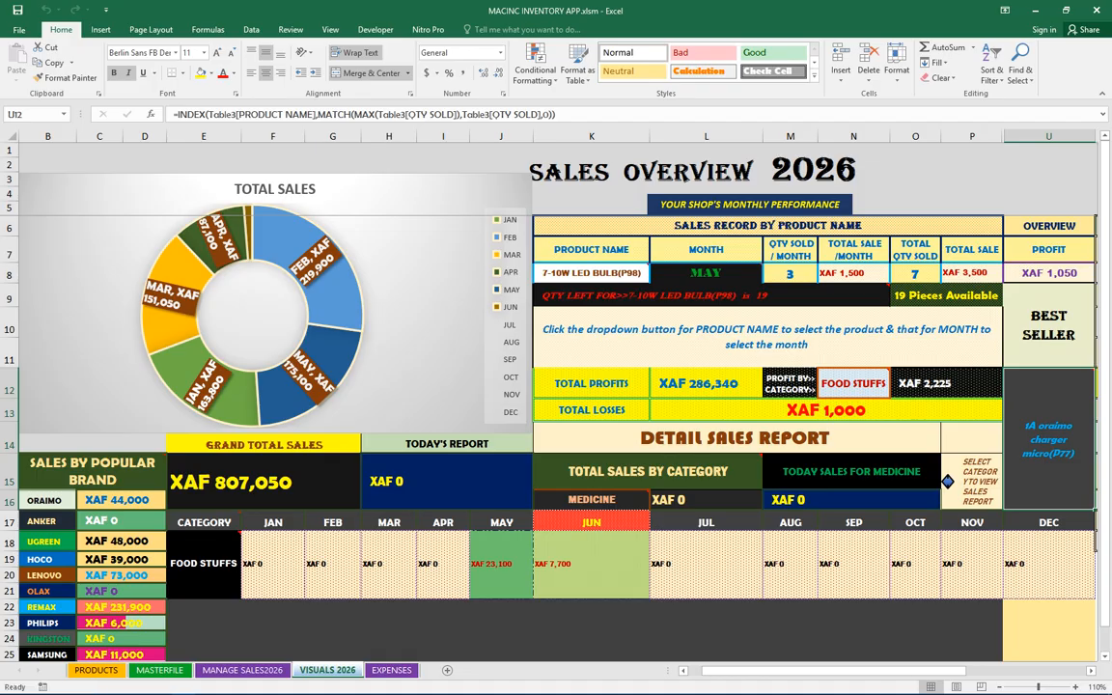
left_click(198, 565)
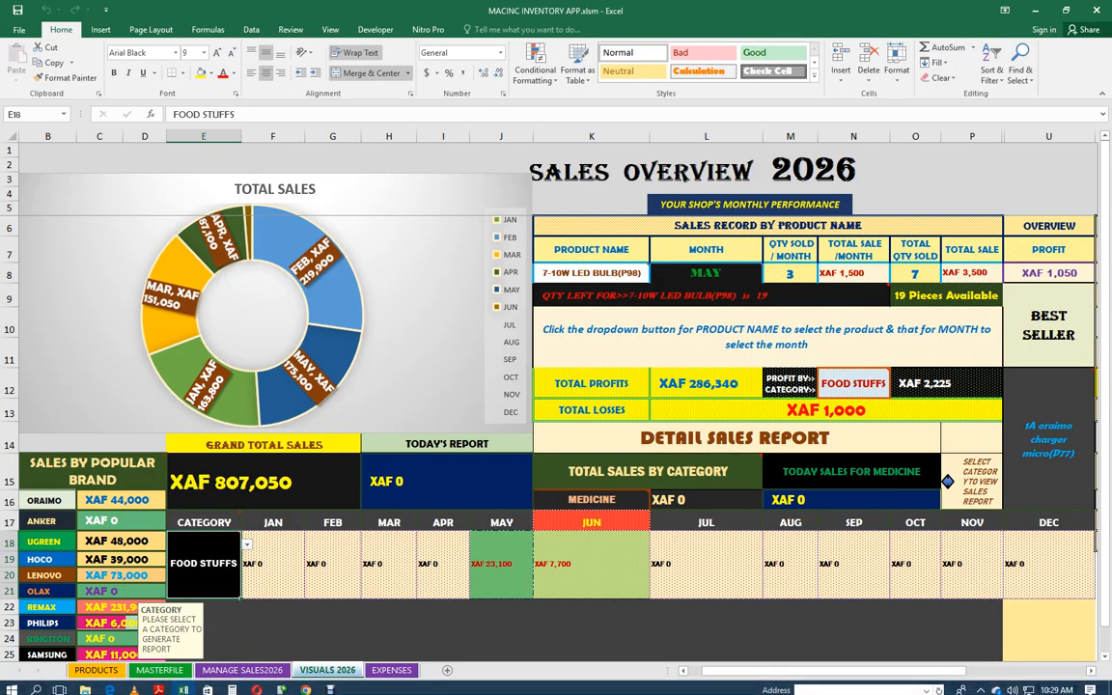
Open the EXPENSES sheet and scroll through the recorded expenses
left_click(392, 670)
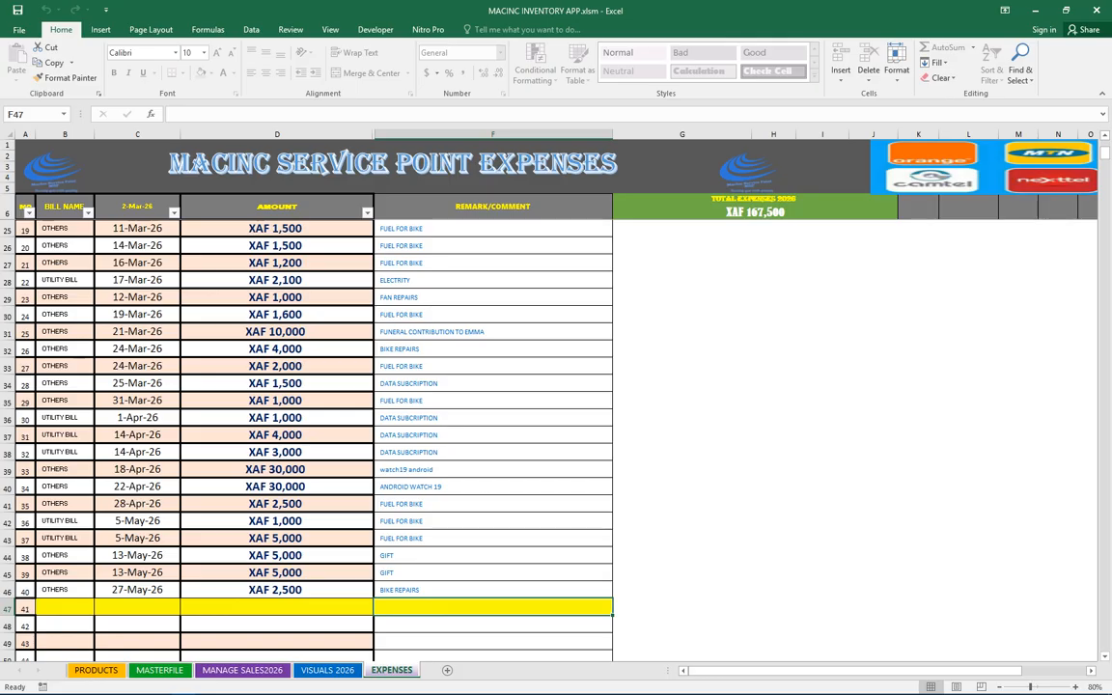
scroll(493, 434, "up", 2)
scroll(493, 434, "down", 1)
scroll(493, 435, "down", 1)
Look up product codes such as ROMAV and COLGATEC in the MASTERFILE list
left_click(159, 670)
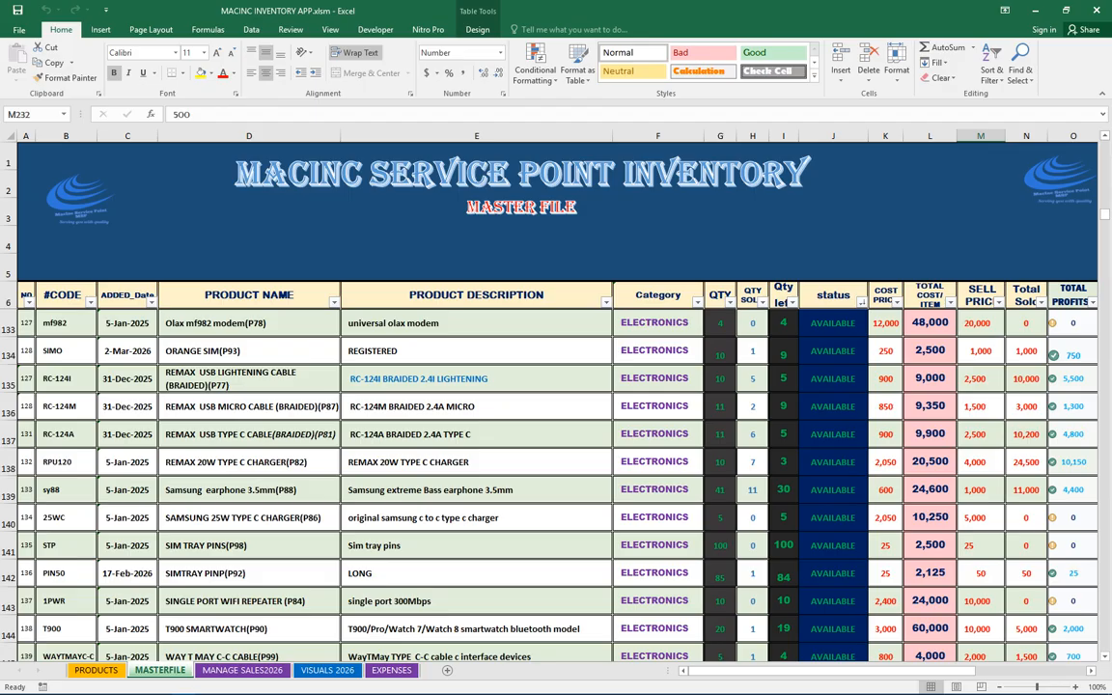
scroll(557, 483, "down", 6)
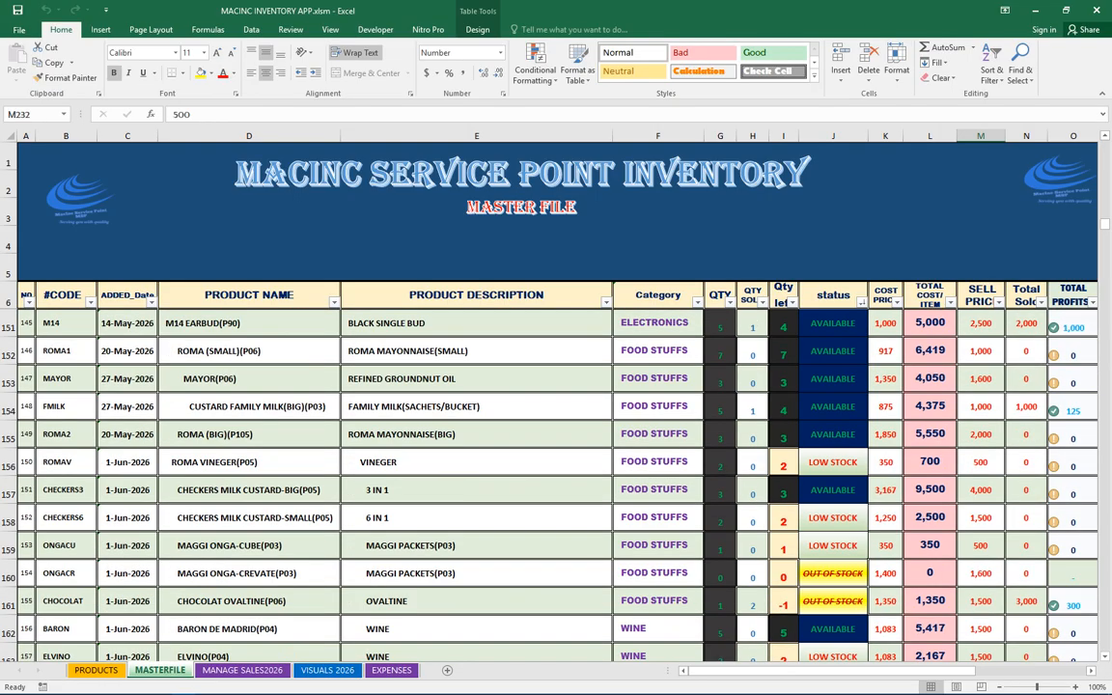
left_click(65, 462)
mouse_move(1090, 690)
left_click(330, 685)
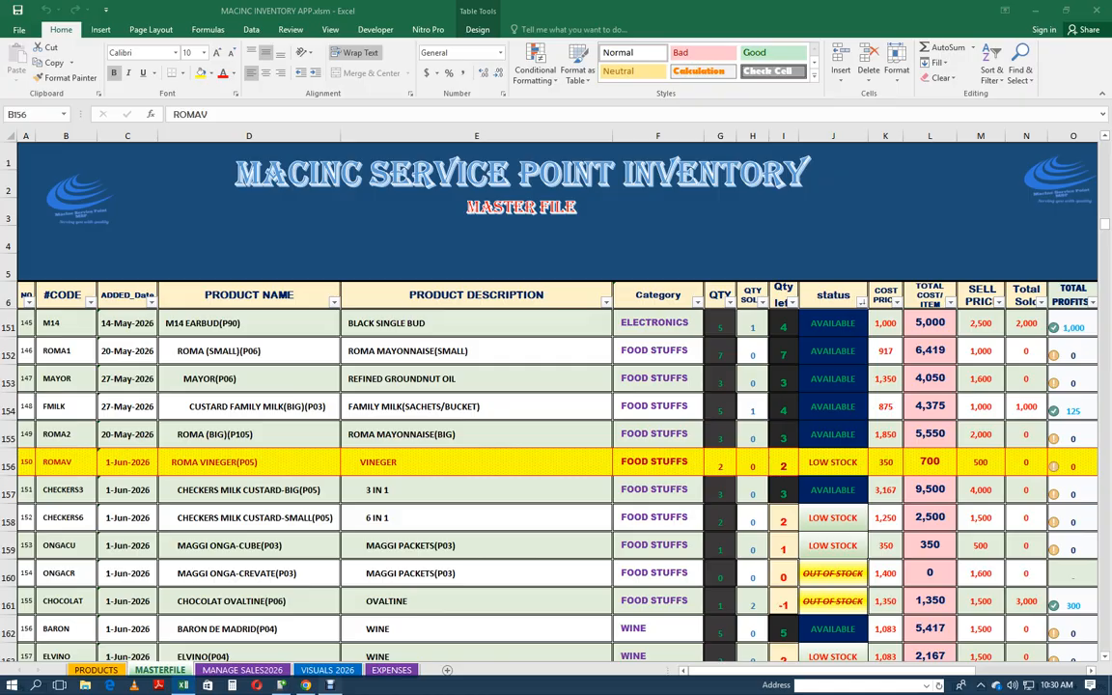
left_click(499, 378)
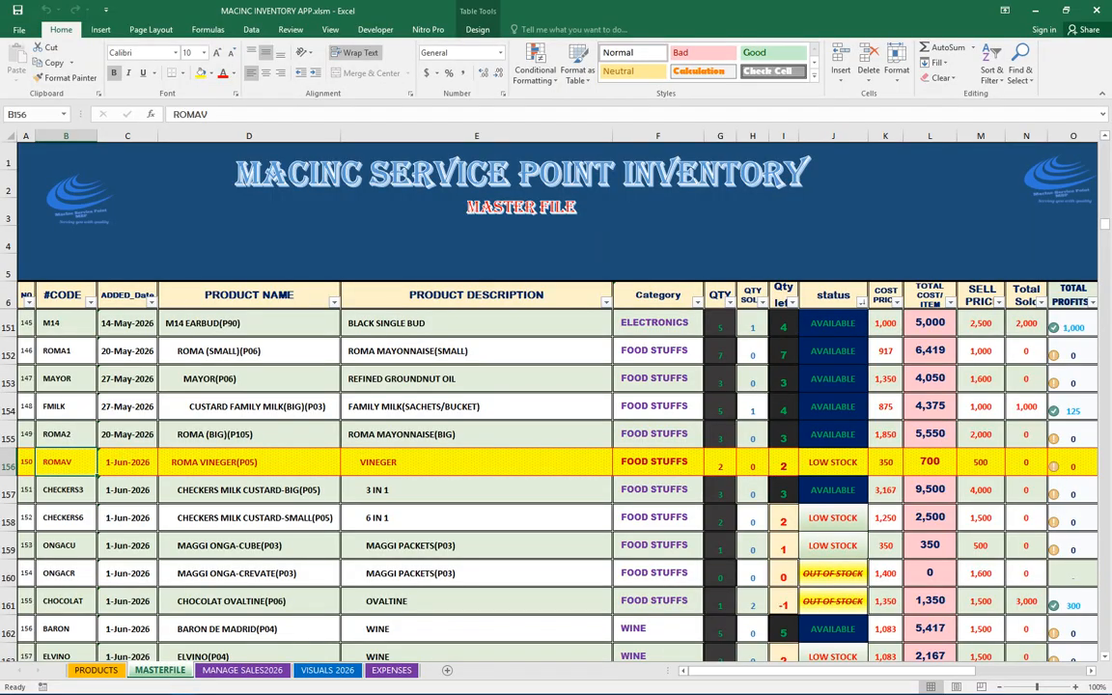
scroll(549, 482, "down", 1)
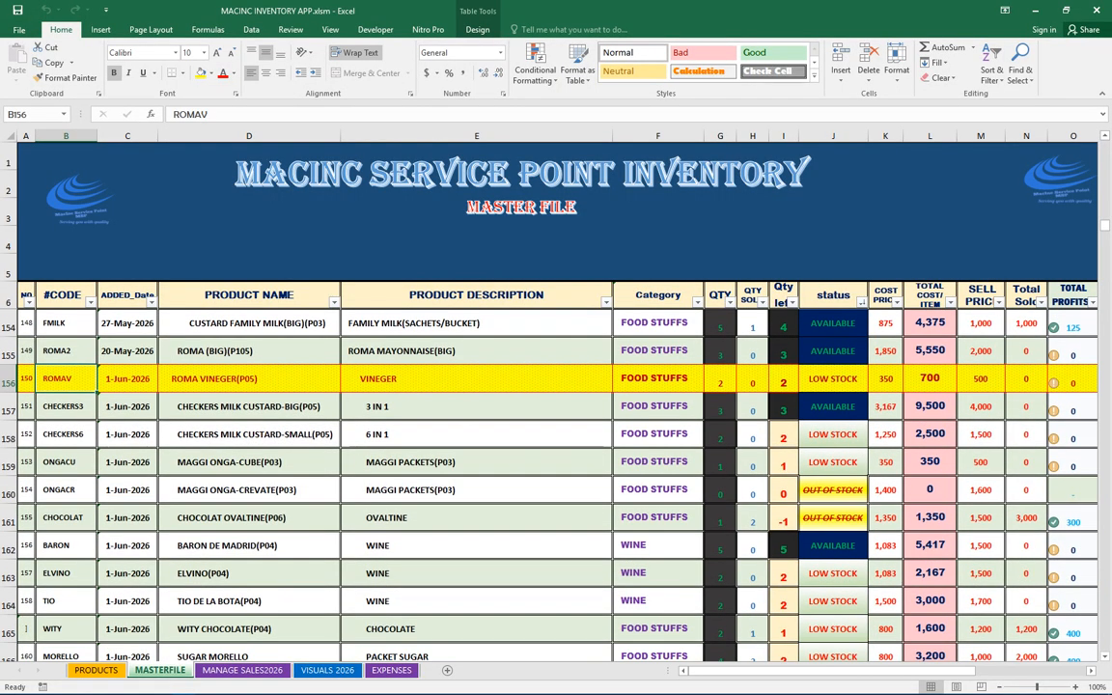
scroll(549, 482, "down", 1)
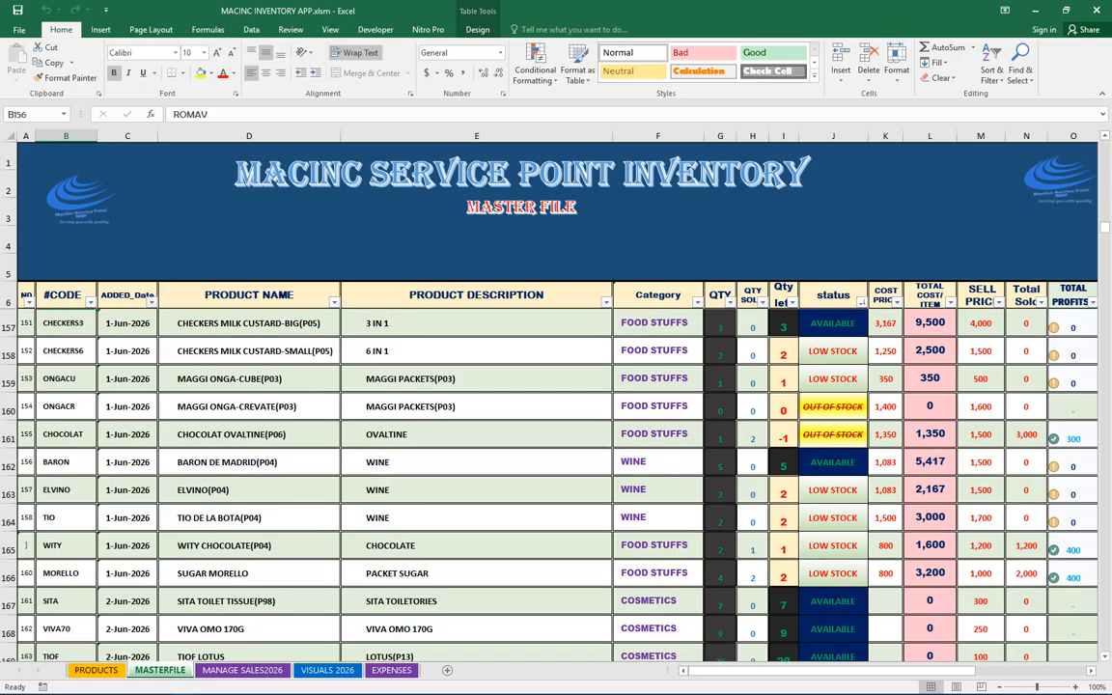
scroll(549, 483, "down", 2)
scroll(548, 483, "down", 2)
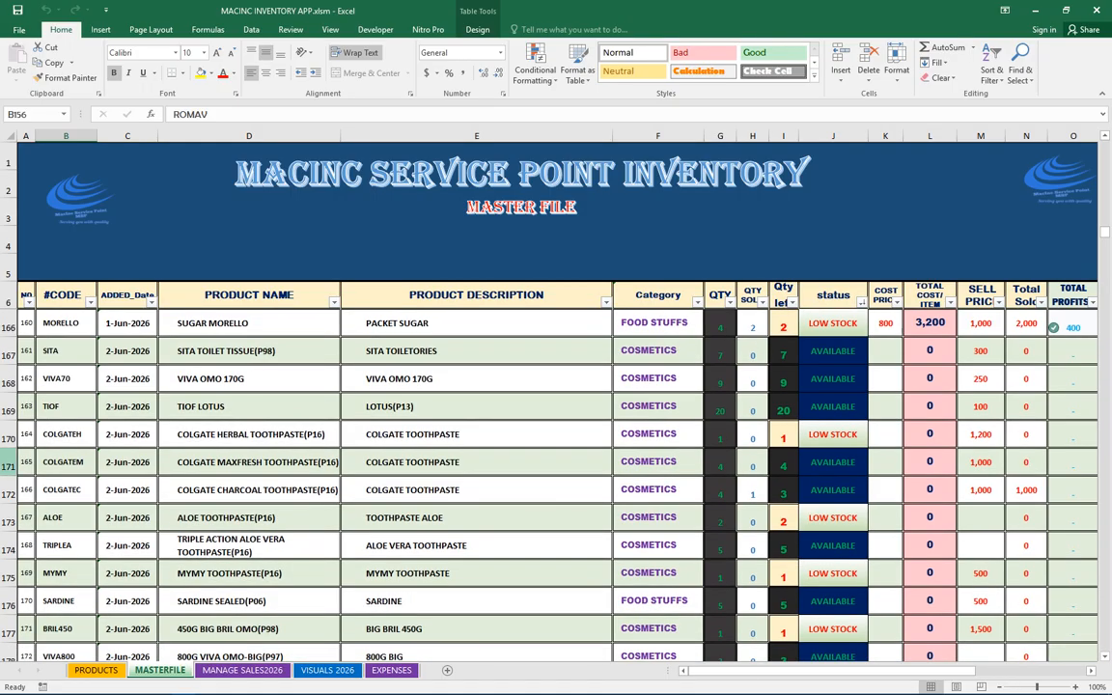
left_click(65, 491)
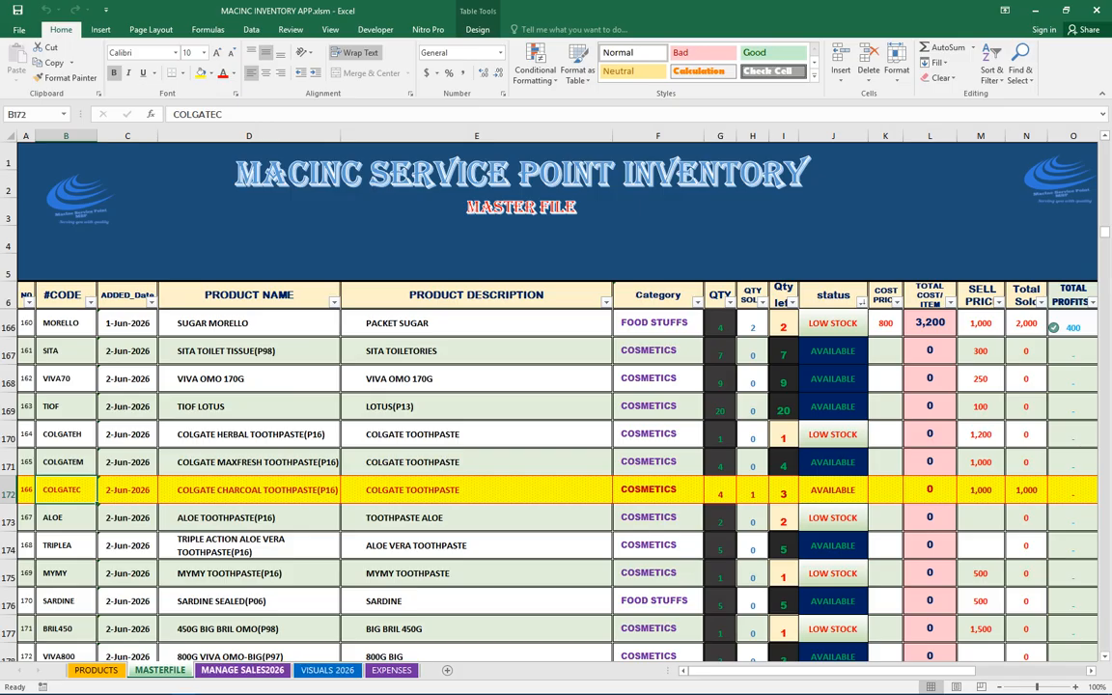
Compare the empty sales row in MANAGE SALES2026 with the SARDINE product code in MASTERFILE
left_click(243, 670)
left_click(57, 601)
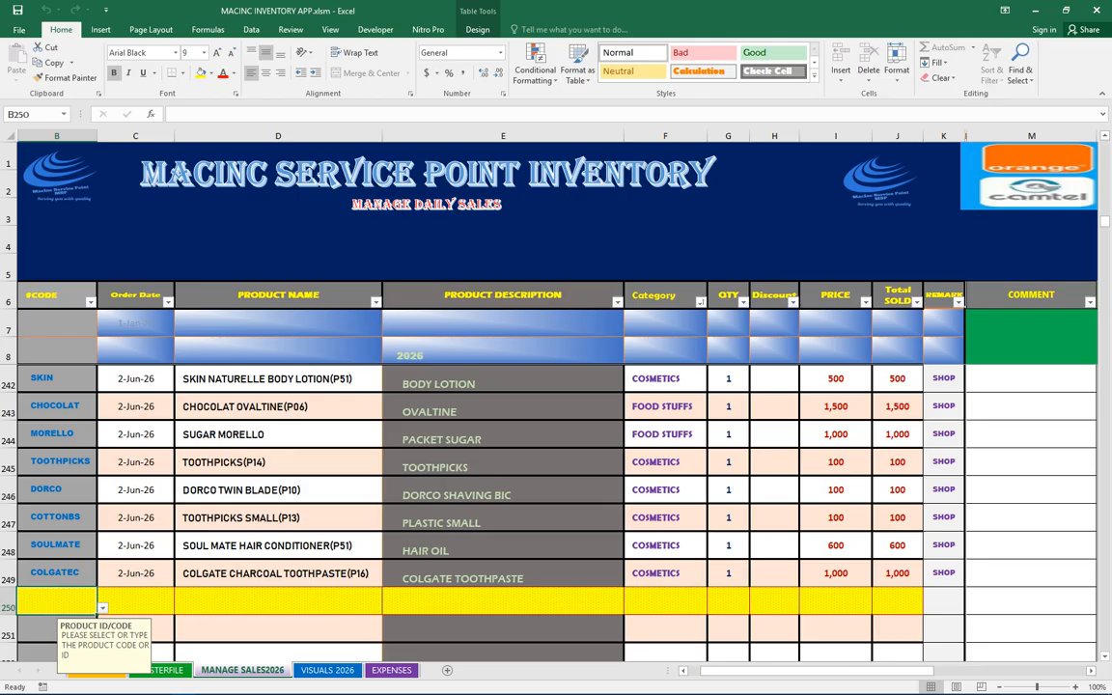
left_click(166, 671)
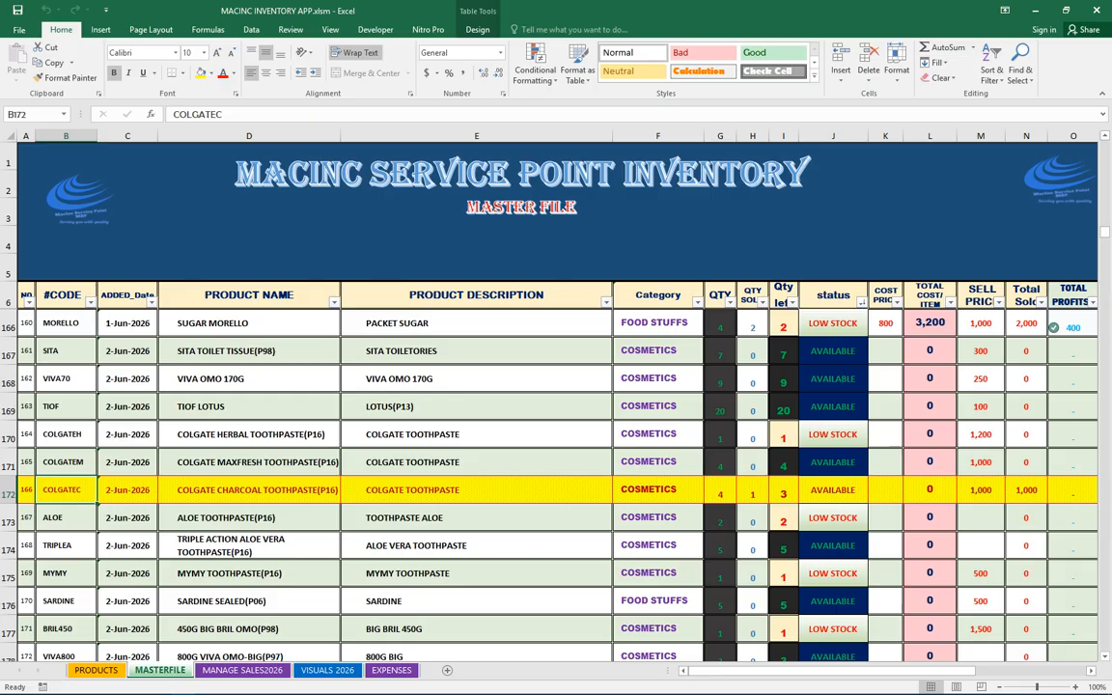
left_click(66, 601)
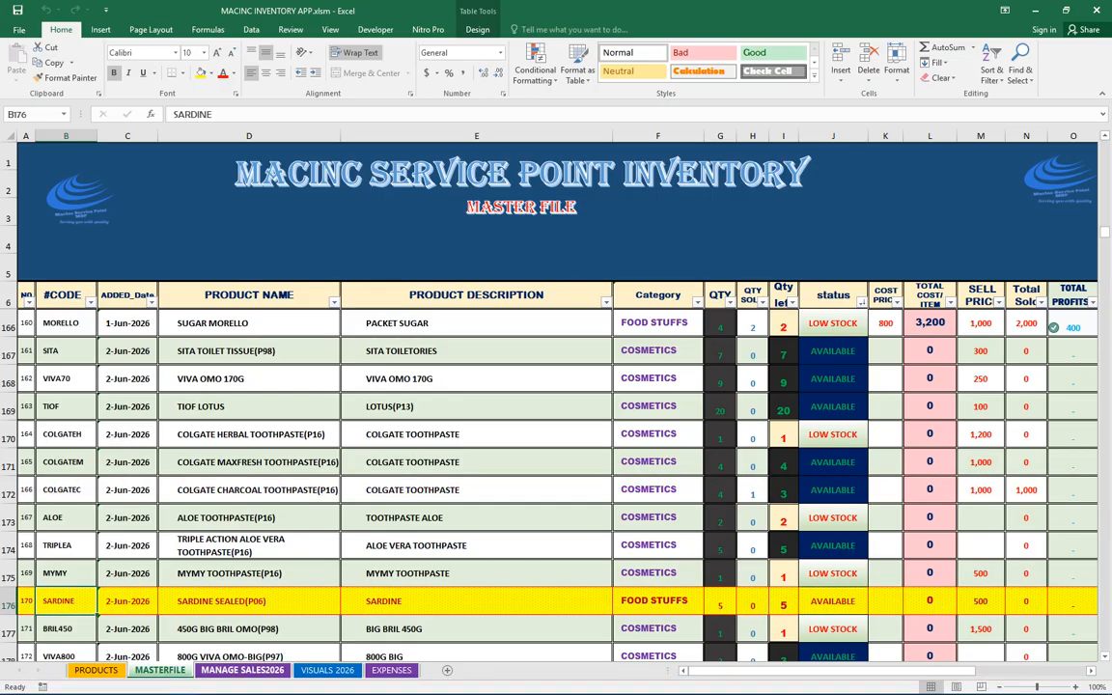
left_click(242, 670)
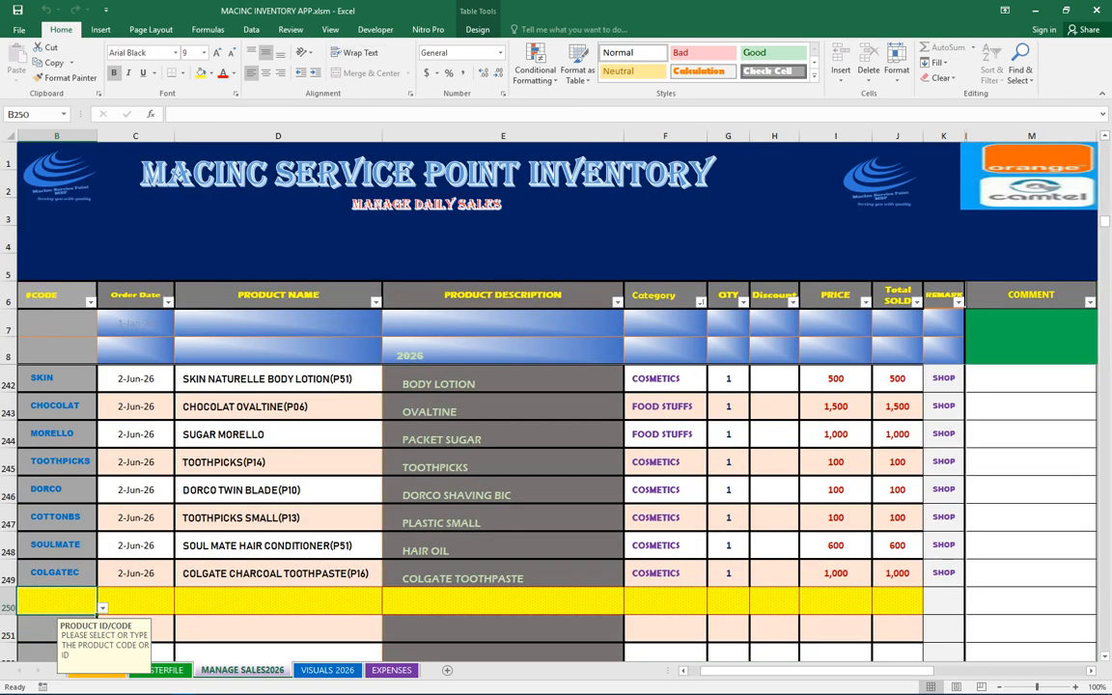
Enter SARDINE as the product code in the empty sales row 250
type("RDIN")
key("BackSpace")
key("BackSpace")
key("BackSpace")
key("BackSpace")
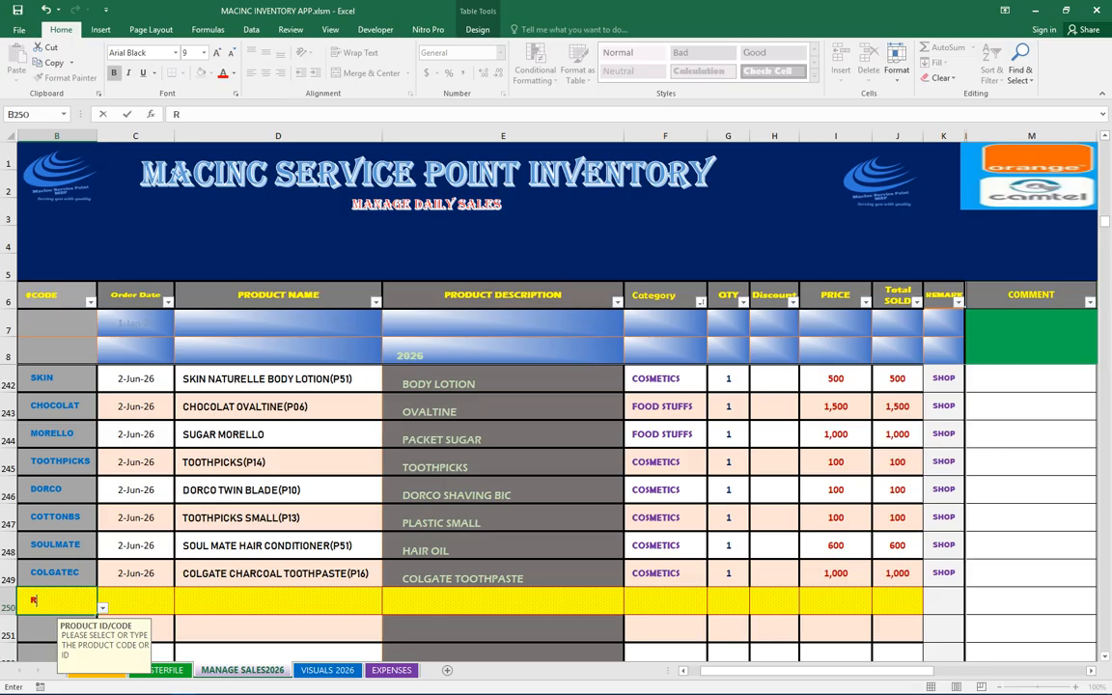
type("SARDINE")
key("alt+Down")
scroll(58, 649, "down", 6)
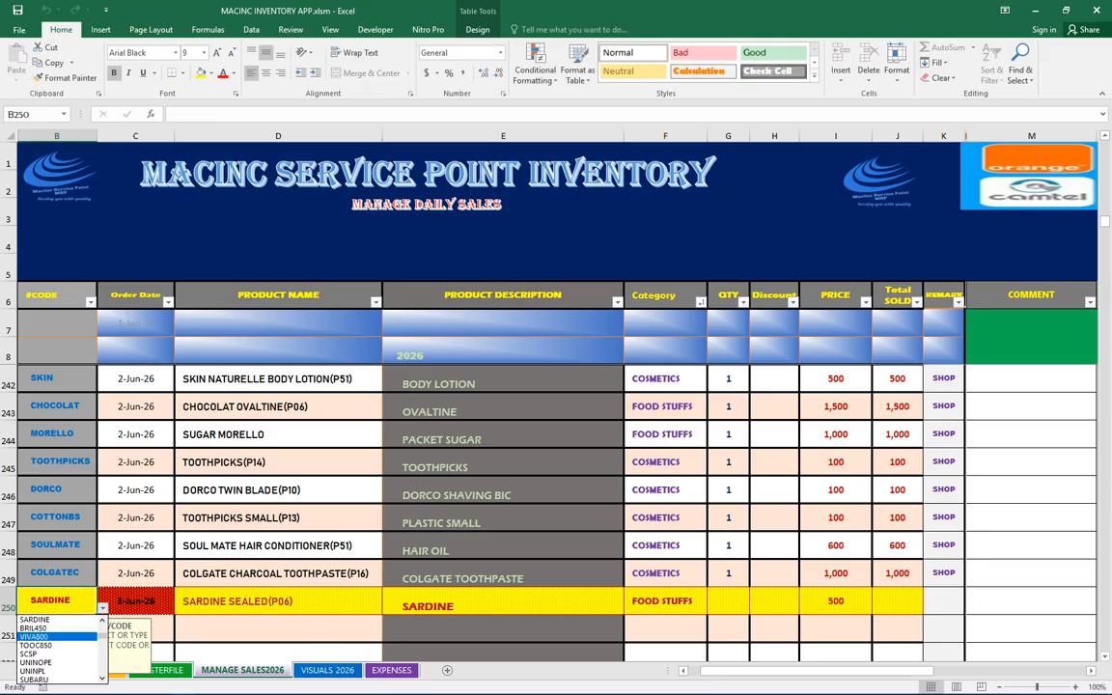
scroll(58, 649, "down", 3)
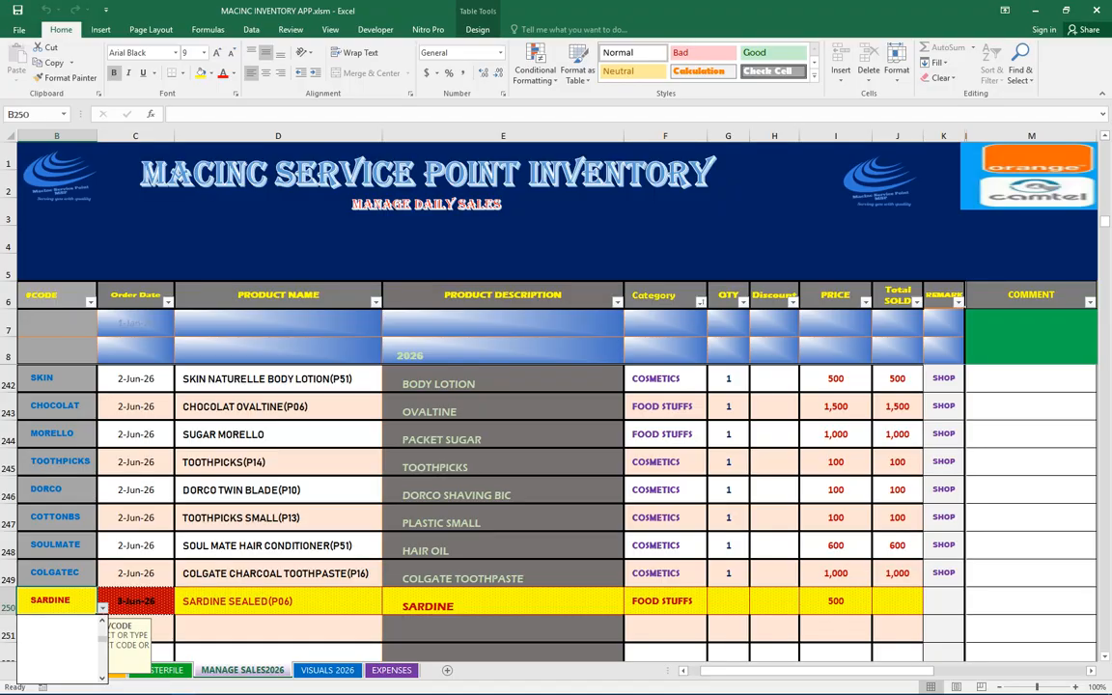
scroll(58, 649, "up", 6)
key("Escape")
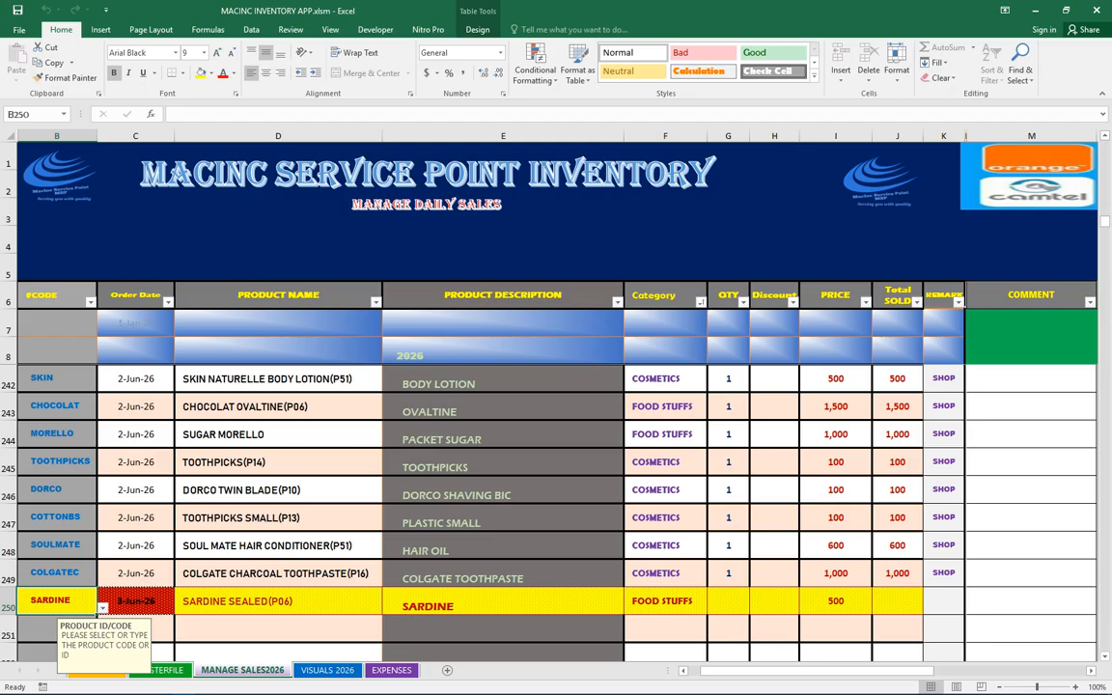
left_click(56, 630)
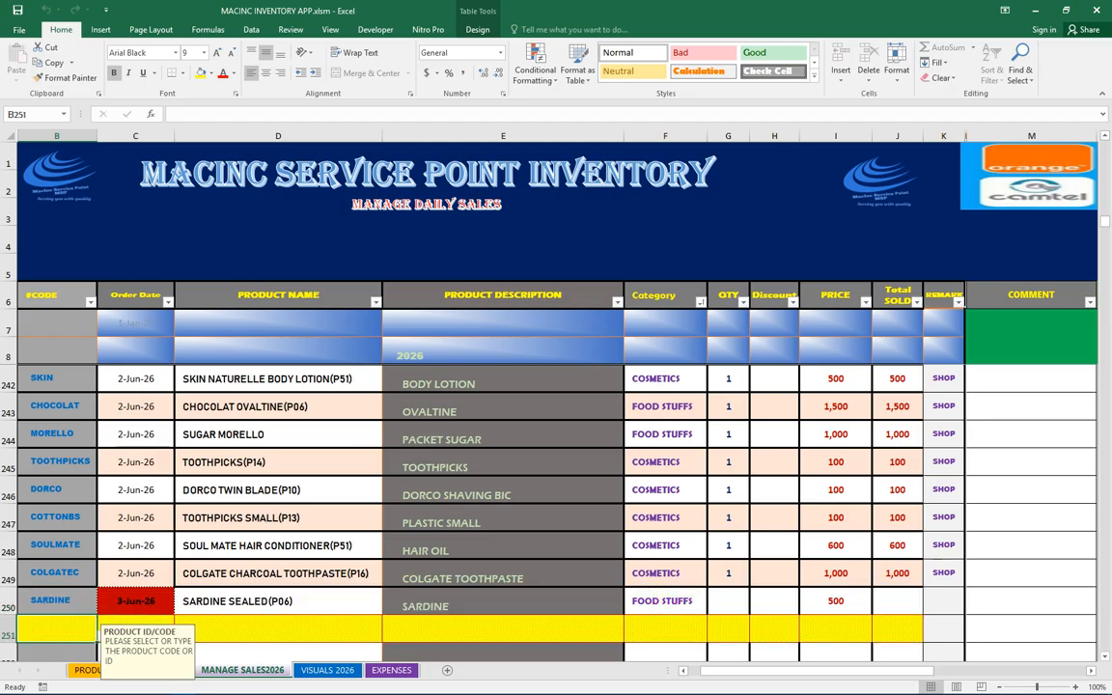
Set the SARDINE sale's quantity to 2 from the quantity list
left_click(278, 602)
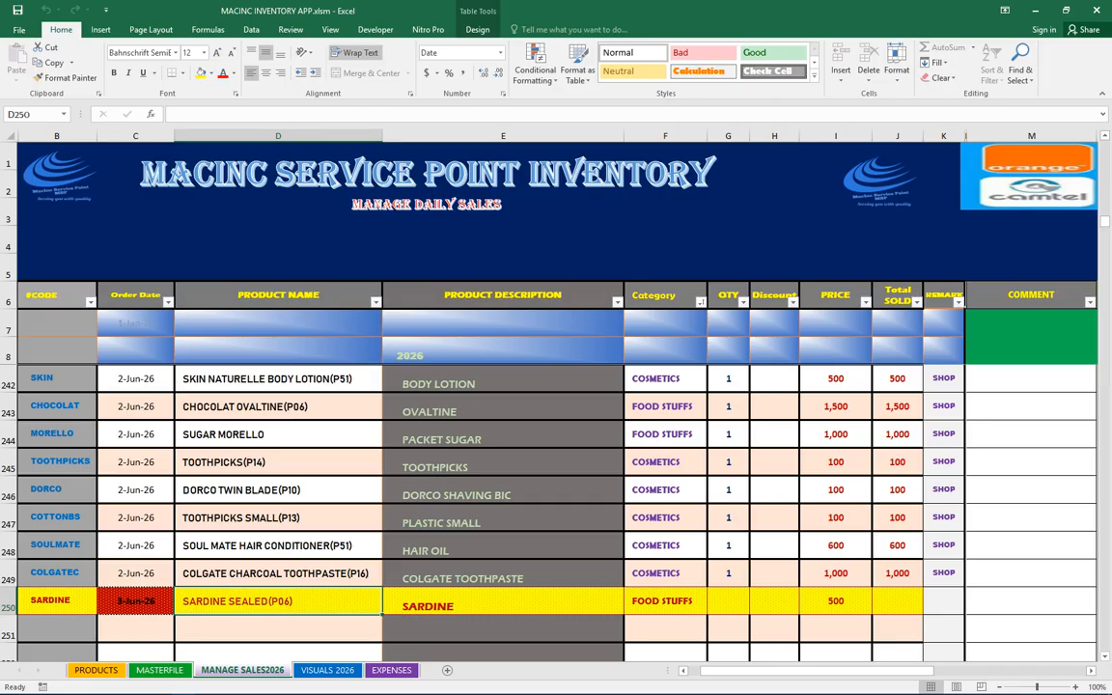
left_click(503, 601)
left_click(665, 602)
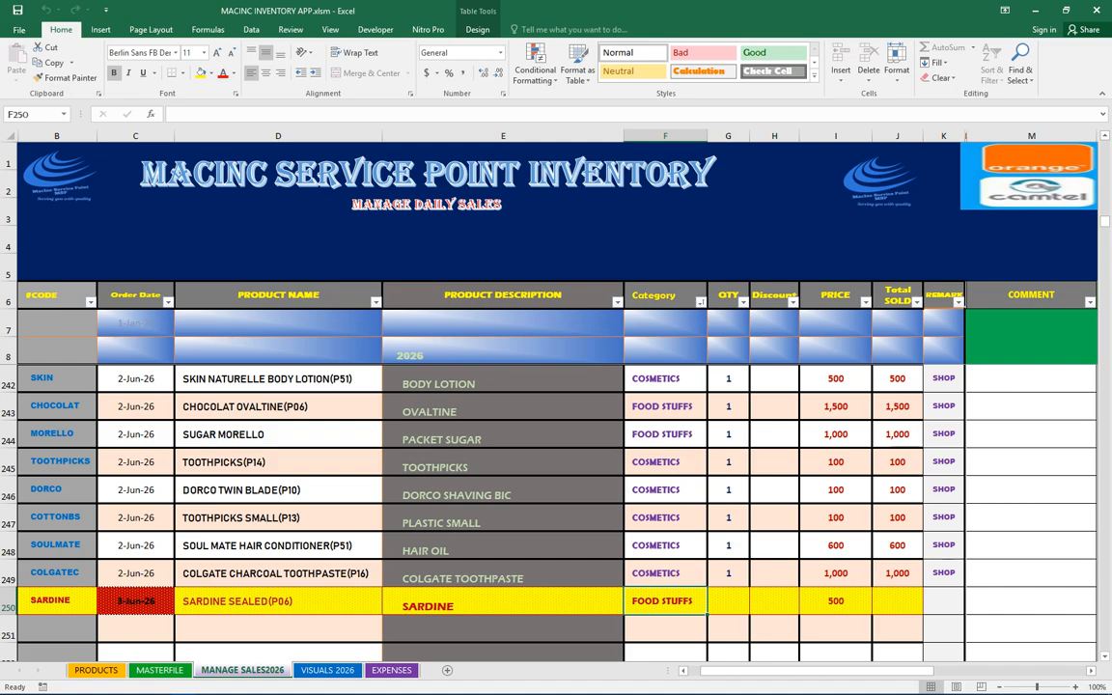
scroll(483, 512, "down", 2)
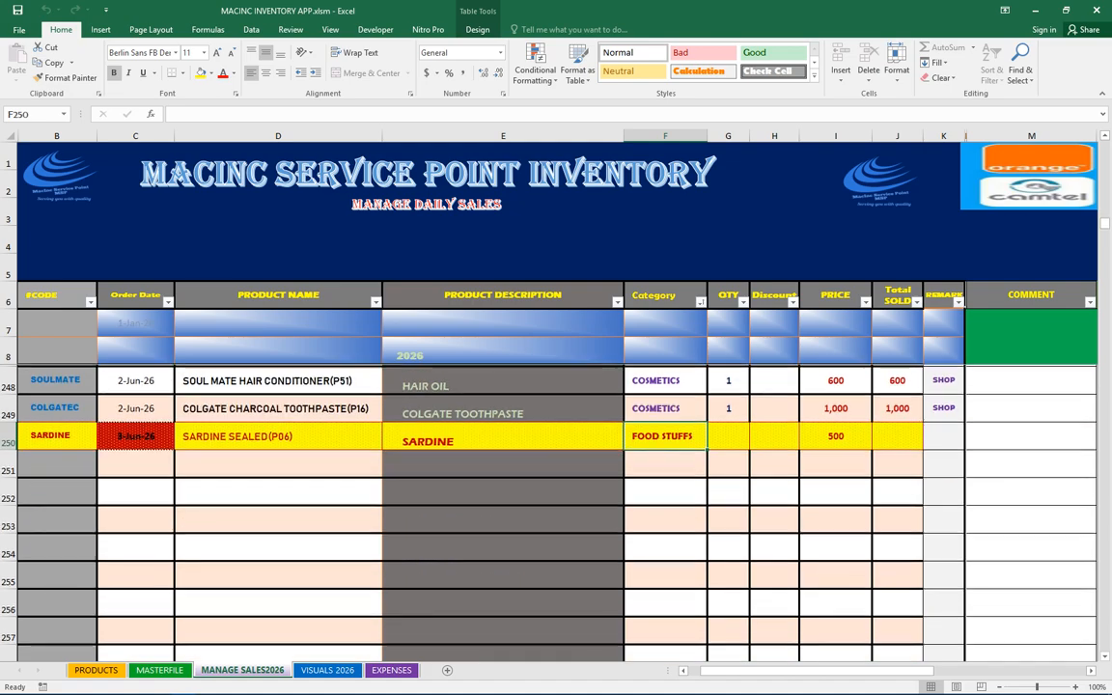
left_click(729, 434)
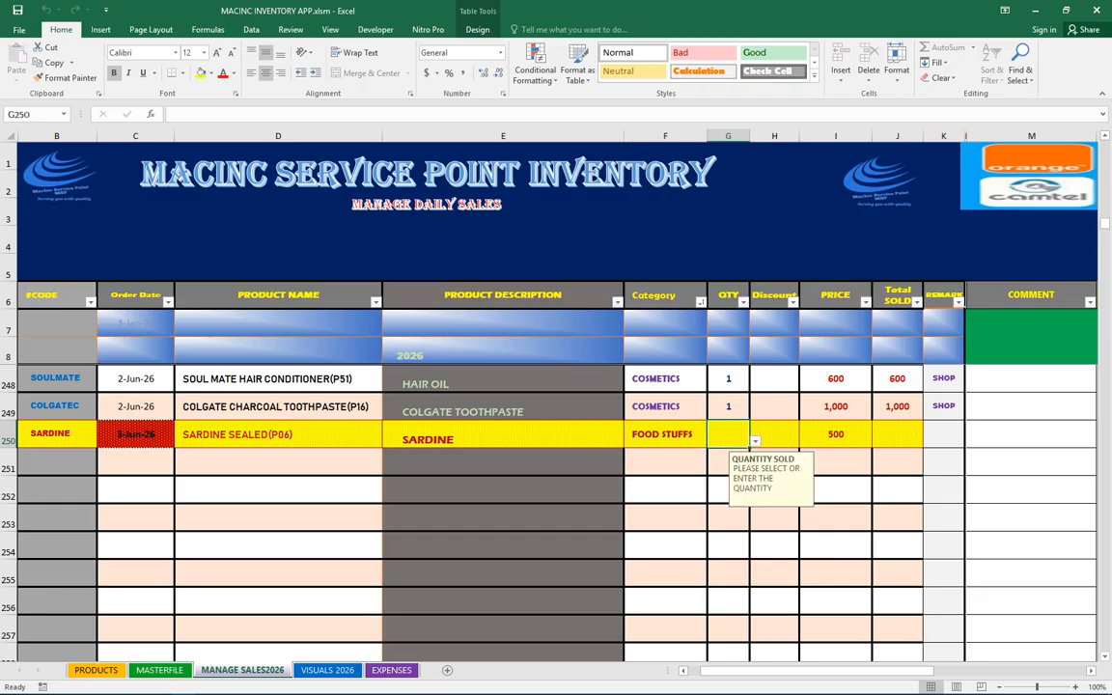
left_click(755, 441)
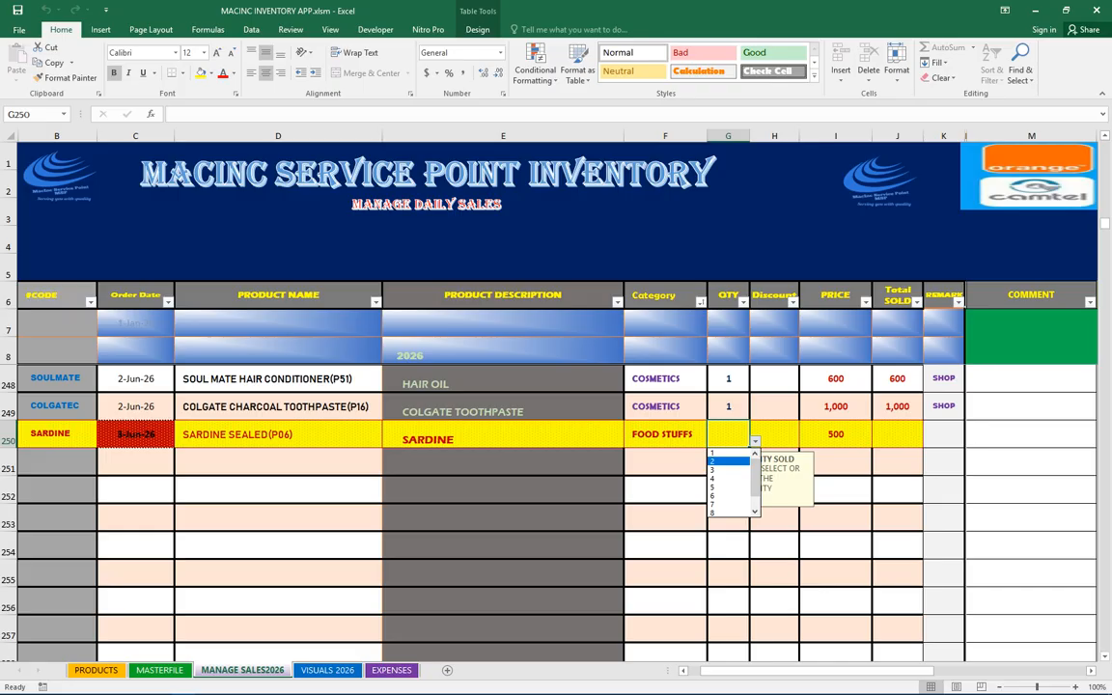
key("Return")
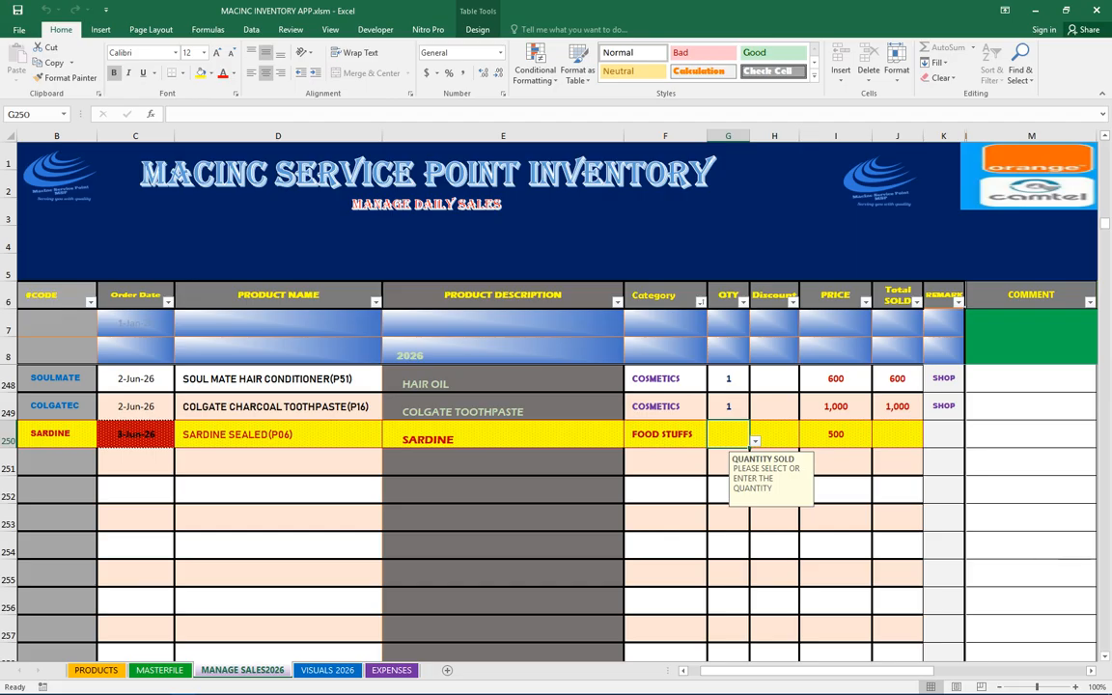
key("alt+Down")
key("Down")
key("Return")
left_click(775, 434)
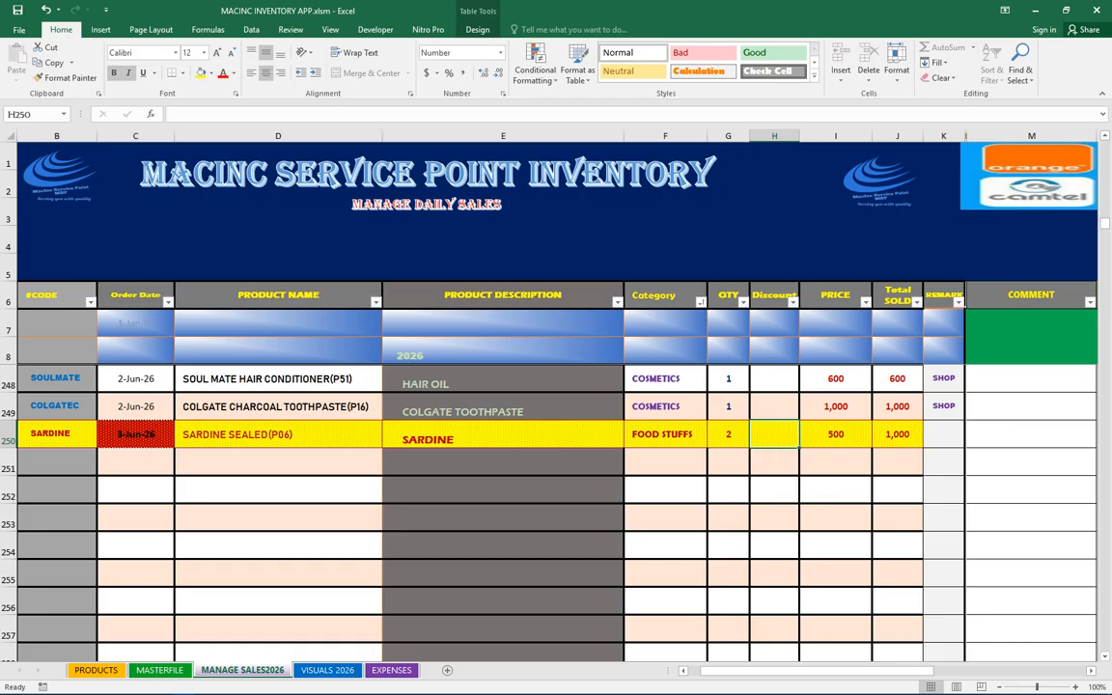
type("100")
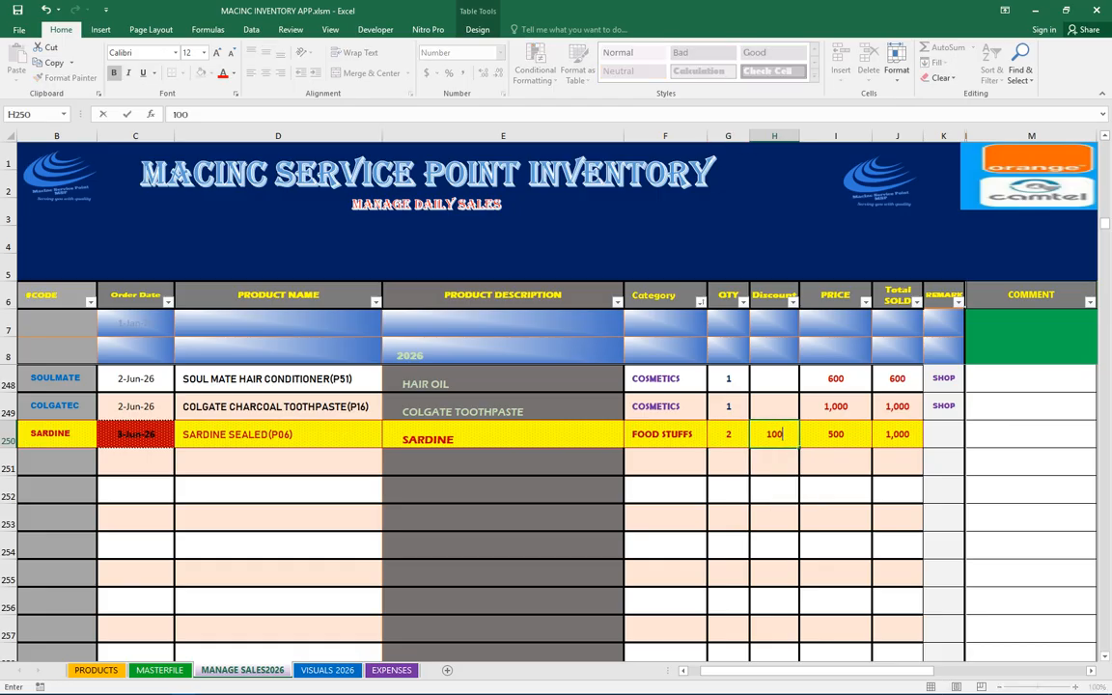
left_click(897, 434)
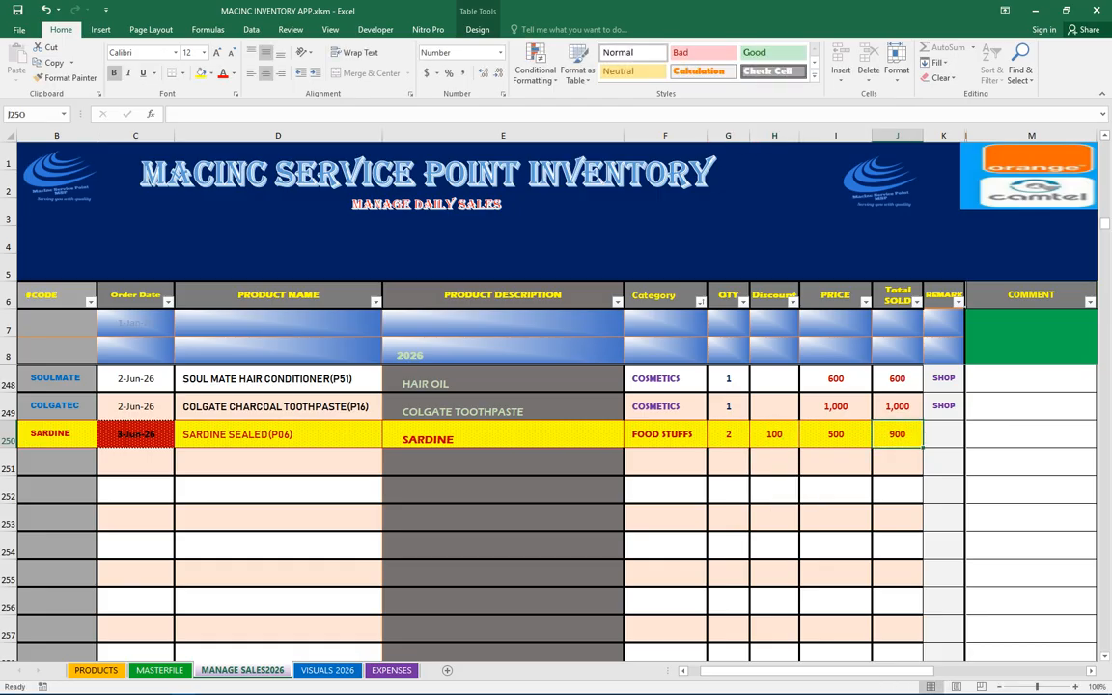
left_click(774, 434)
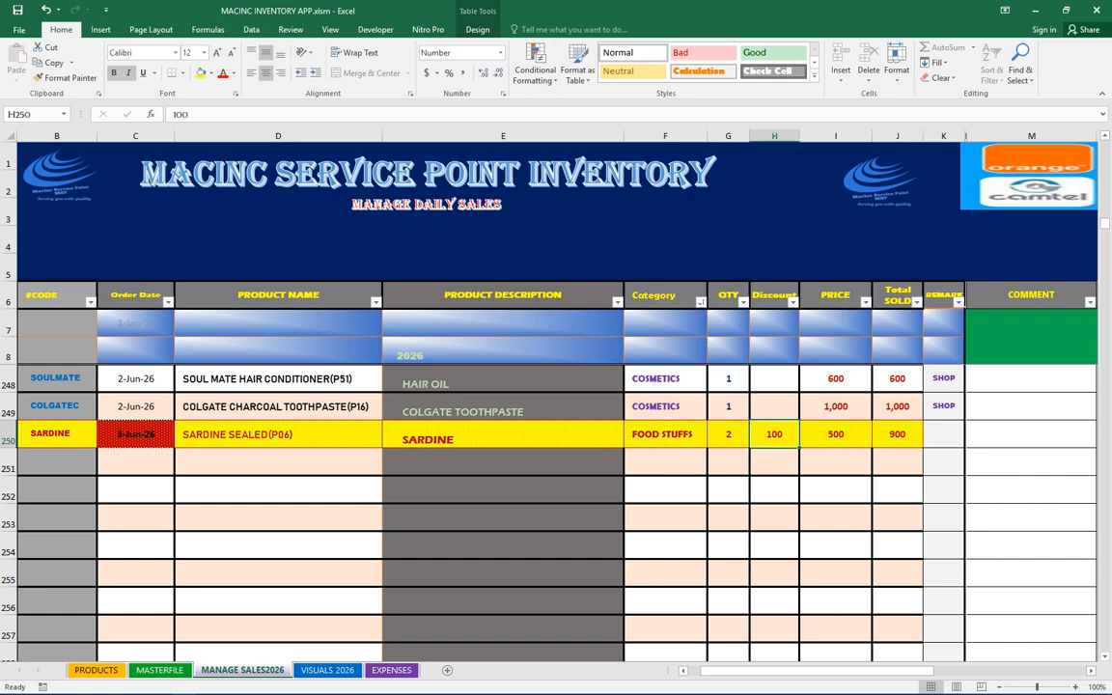
key("BackSpace")
Set the SARDINE sale's remark to SHOP
left_click(944, 434)
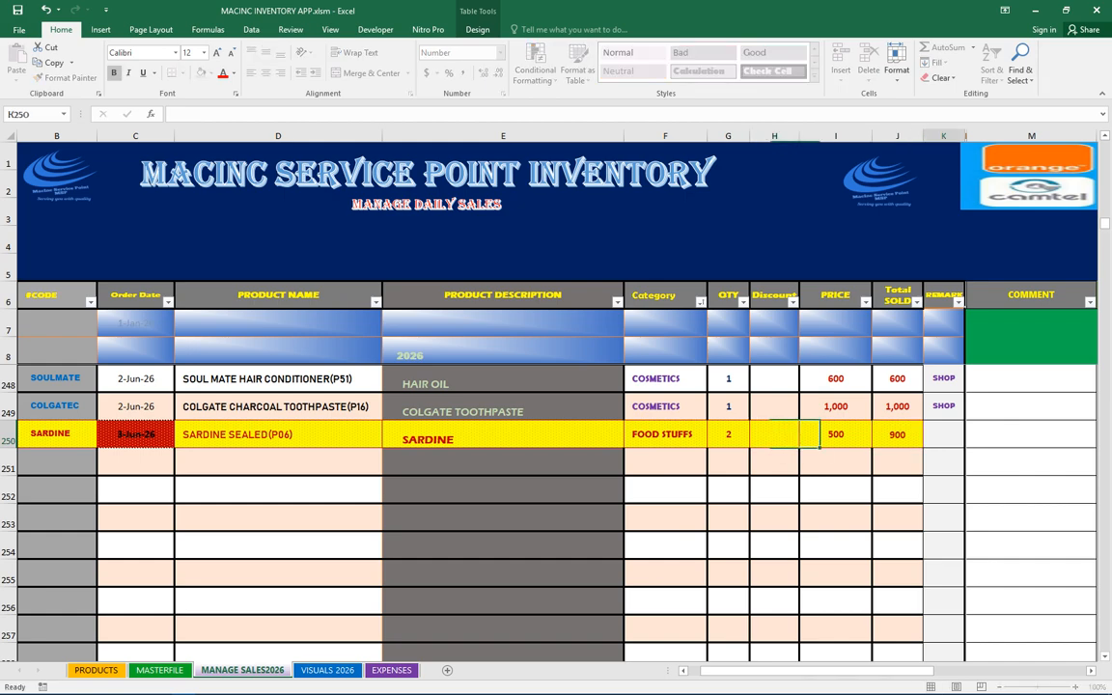
left_click(970, 442)
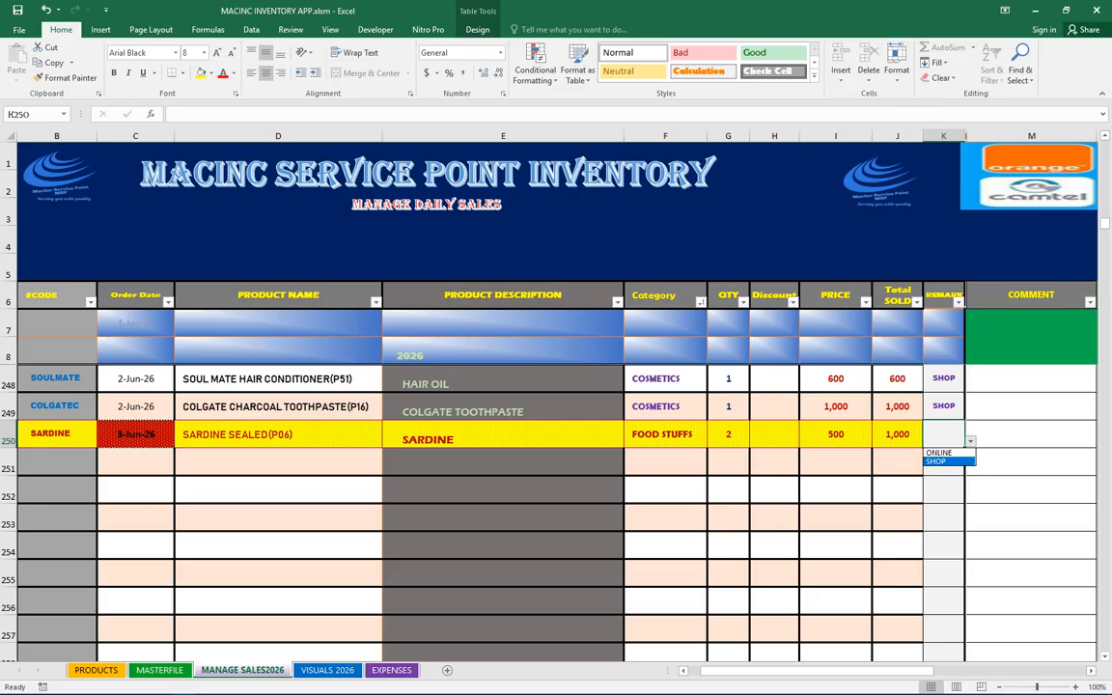
left_click(945, 461)
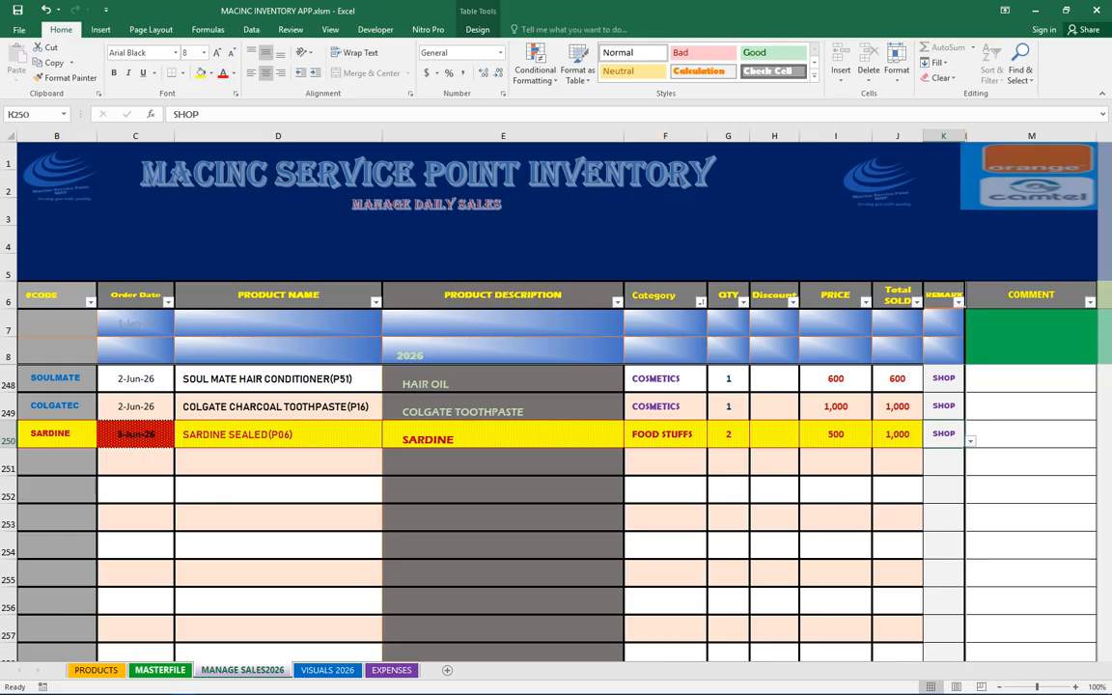
Inspect the SARDINE row's quantity sold and quantity left formulas in MASTERFILE
left_click(159, 670)
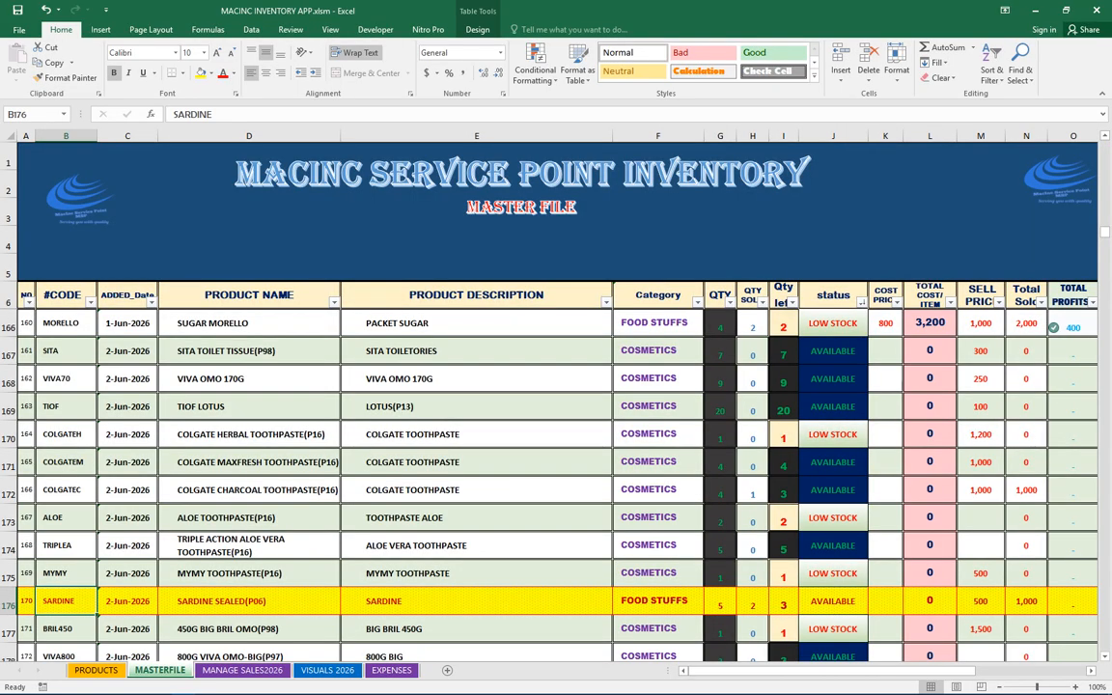
left_click(753, 602)
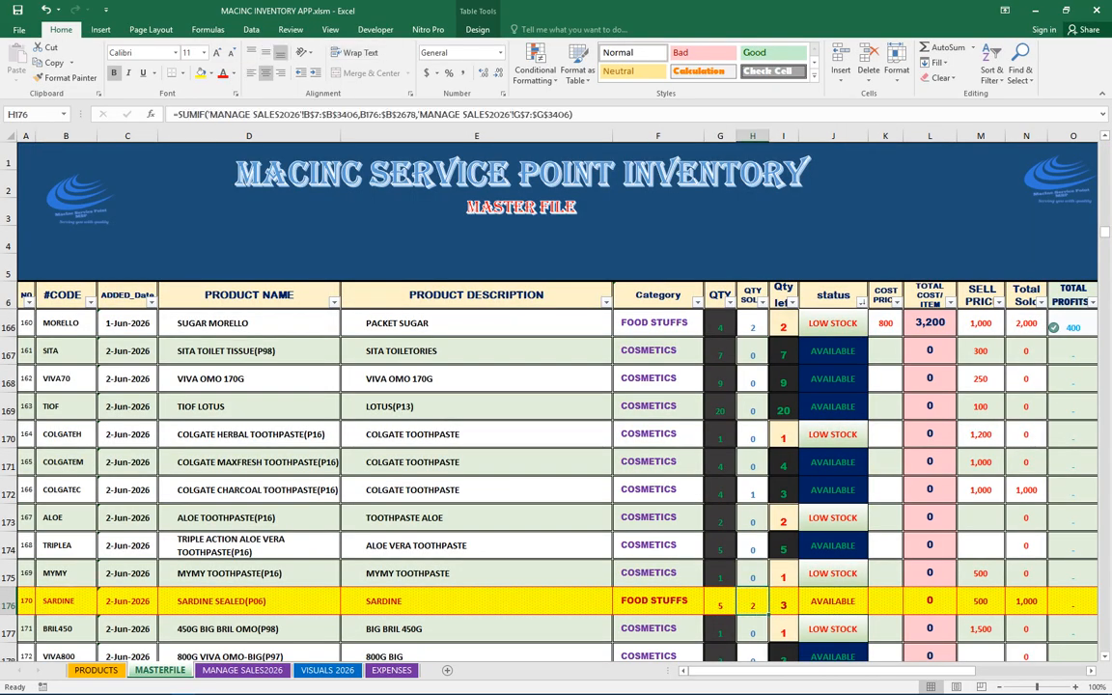
left_click(784, 604)
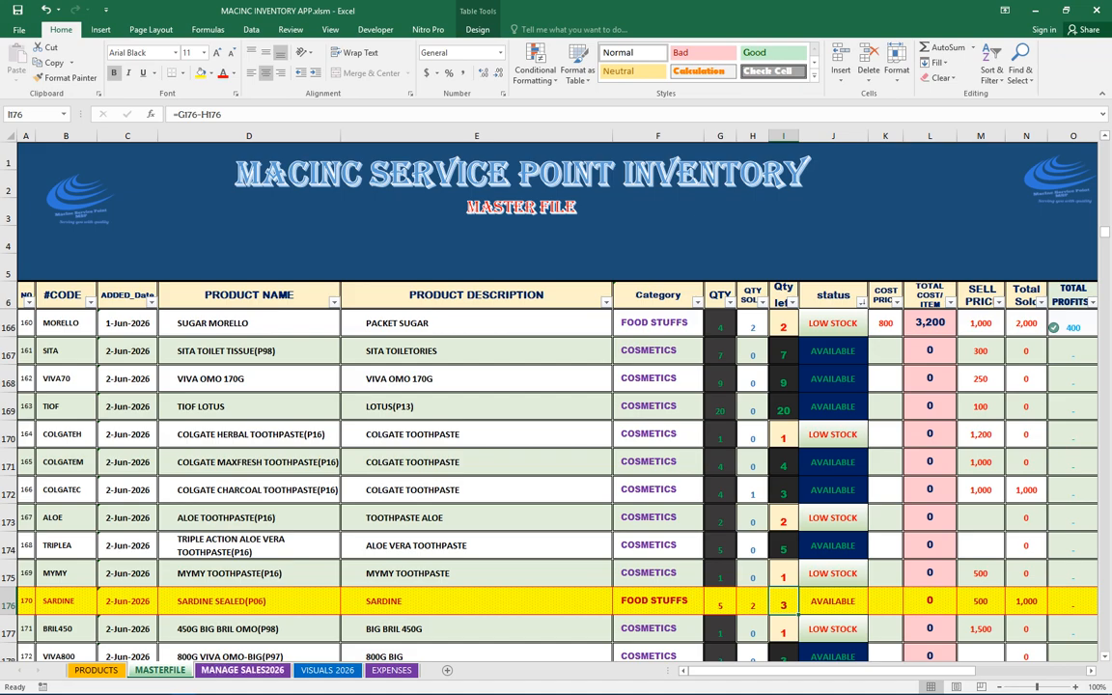
left_click(242, 670)
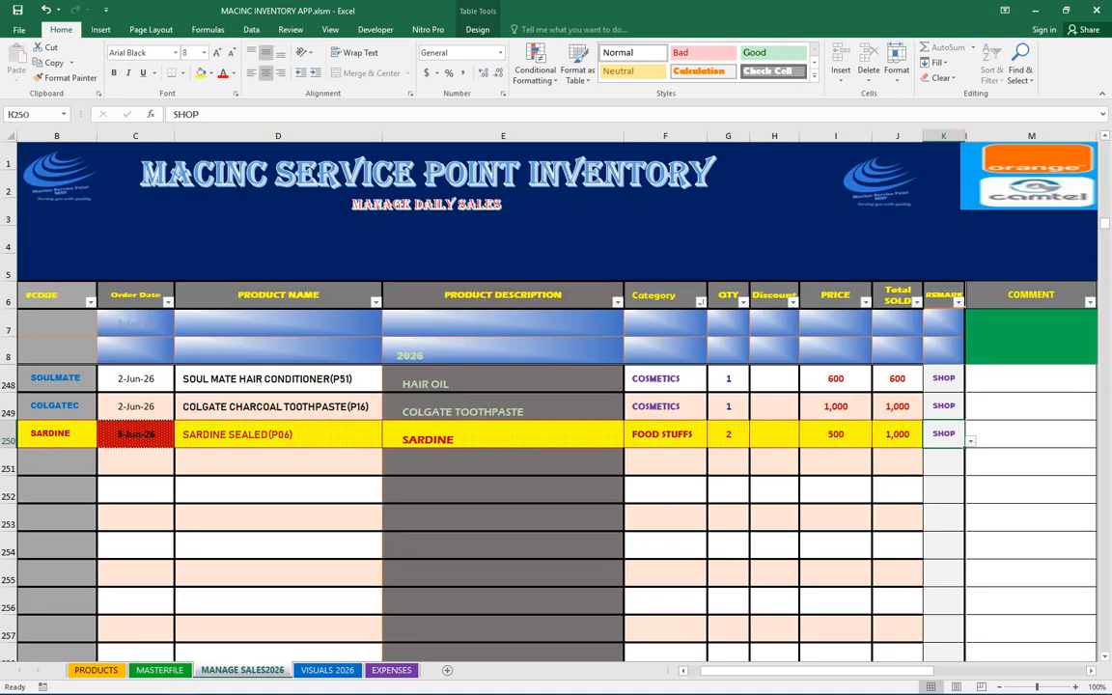
Change the SARDINE sale's quantity to 4 and check its stock in MASTERFILE
left_click(729, 434)
key("alt+Down")
key("Down")
key("Down")
key("Return")
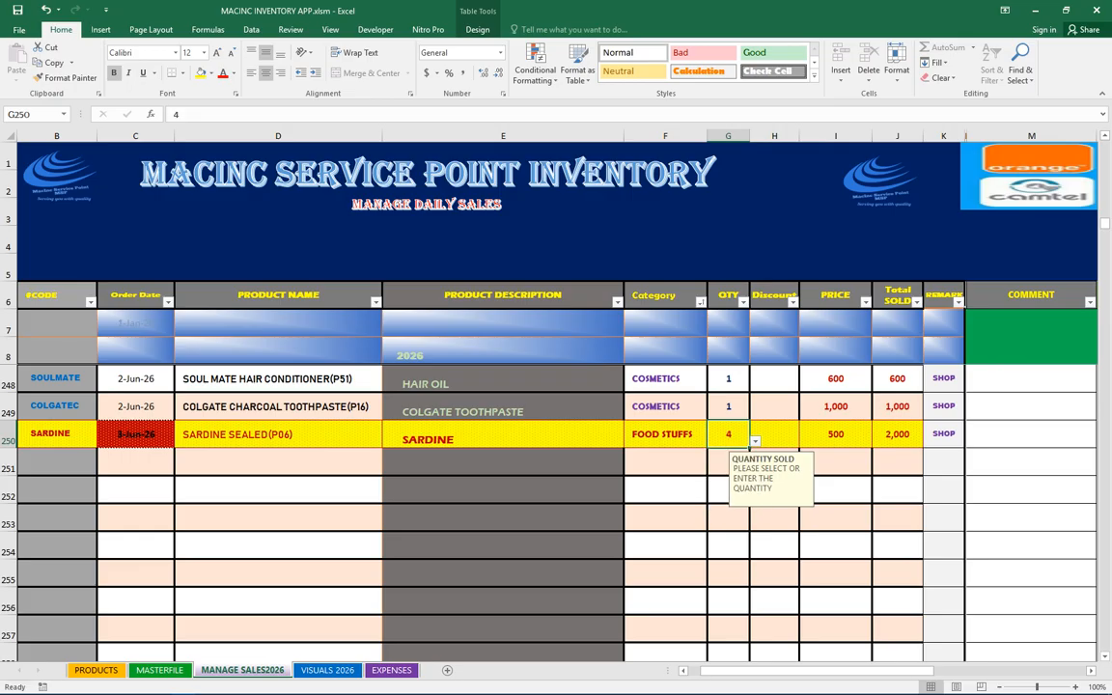
key("ctrl+Page_Up")
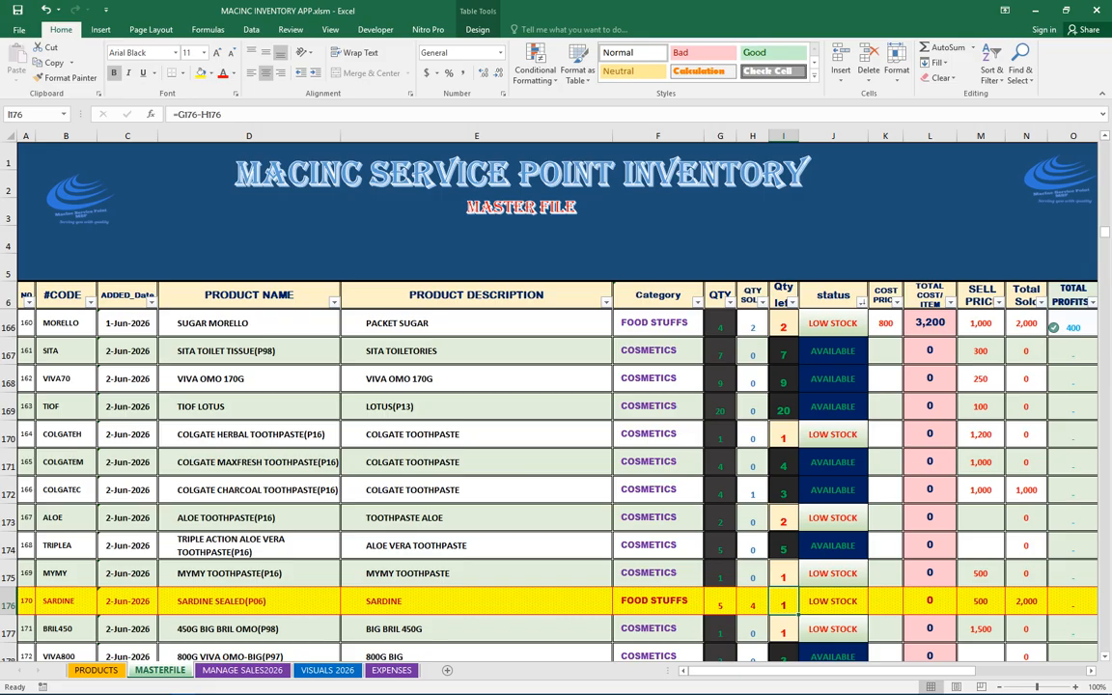
key("ctrl+Page_Down")
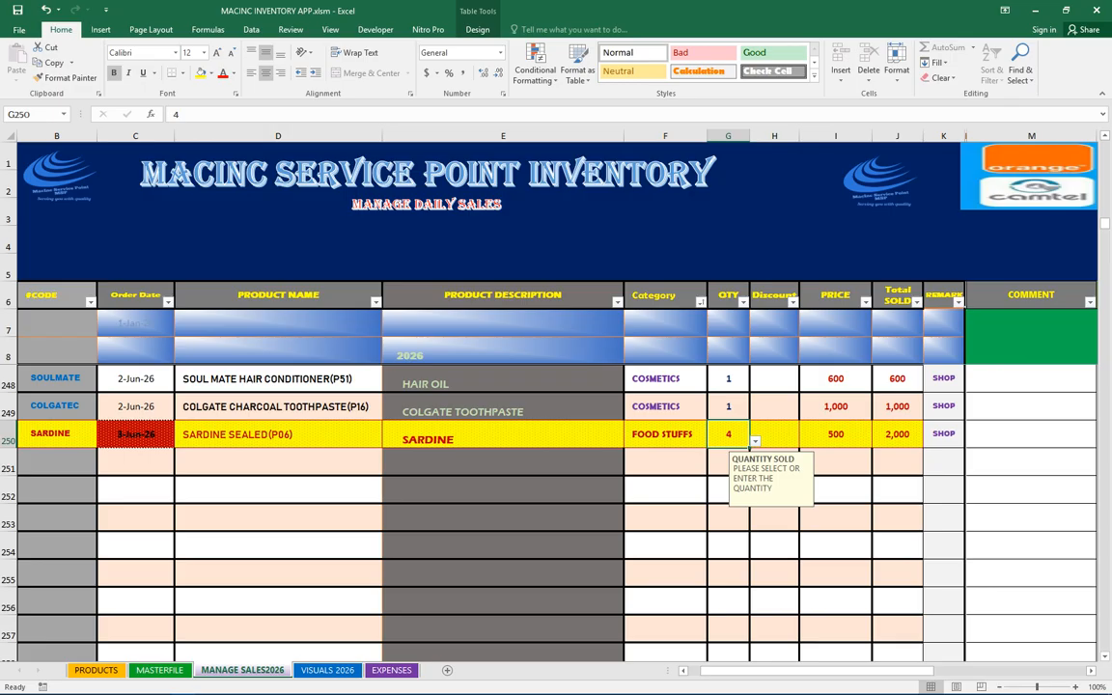
Change the SARDINE sale's quantity to 5 and check its stock status in MASTERFILE
key("alt+Down")
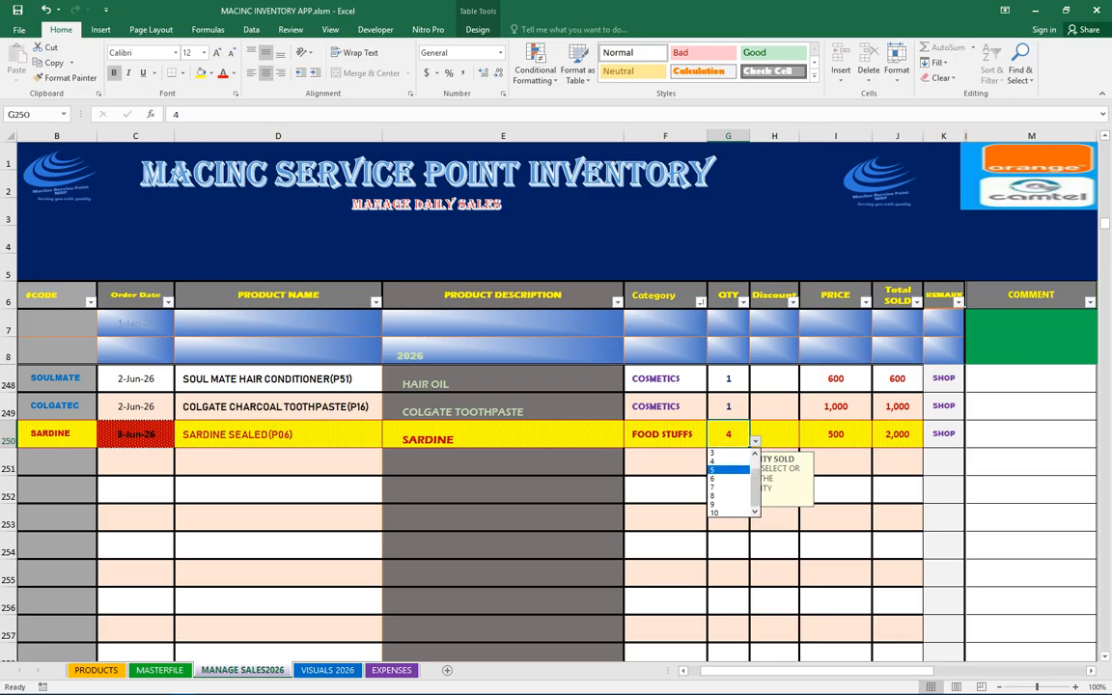
key("Return")
key("ctrl+Page_Up")
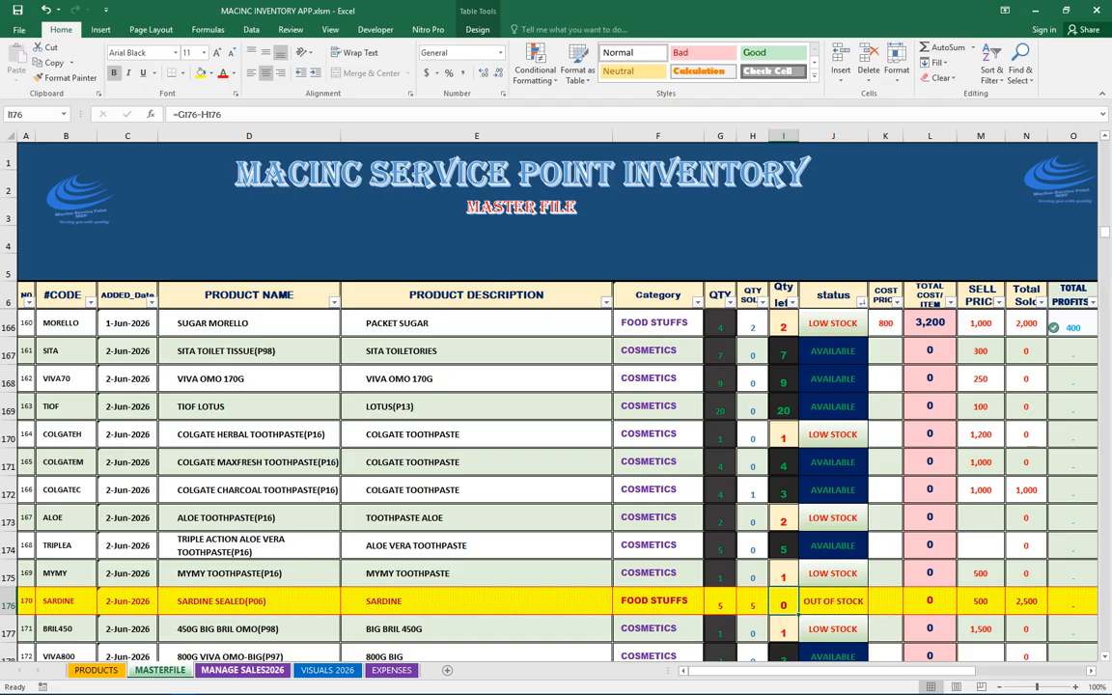
left_click(243, 670)
Enter UG100W as the product code in the next sales row 251
left_click(57, 462)
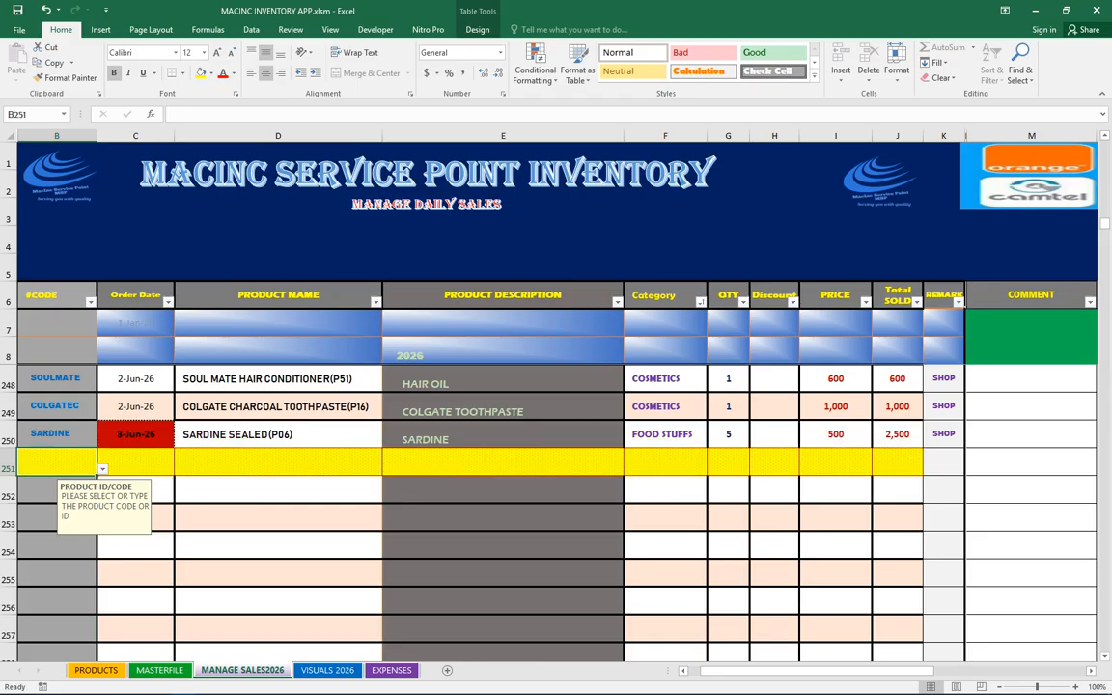
left_click(103, 469)
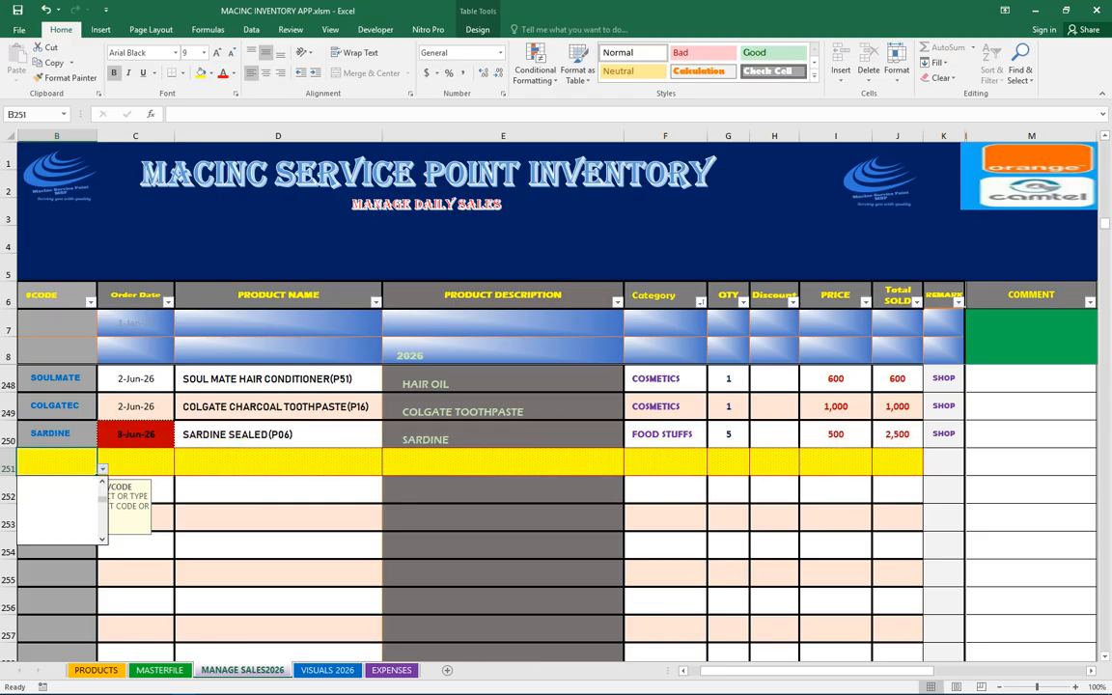
left_click(103, 469)
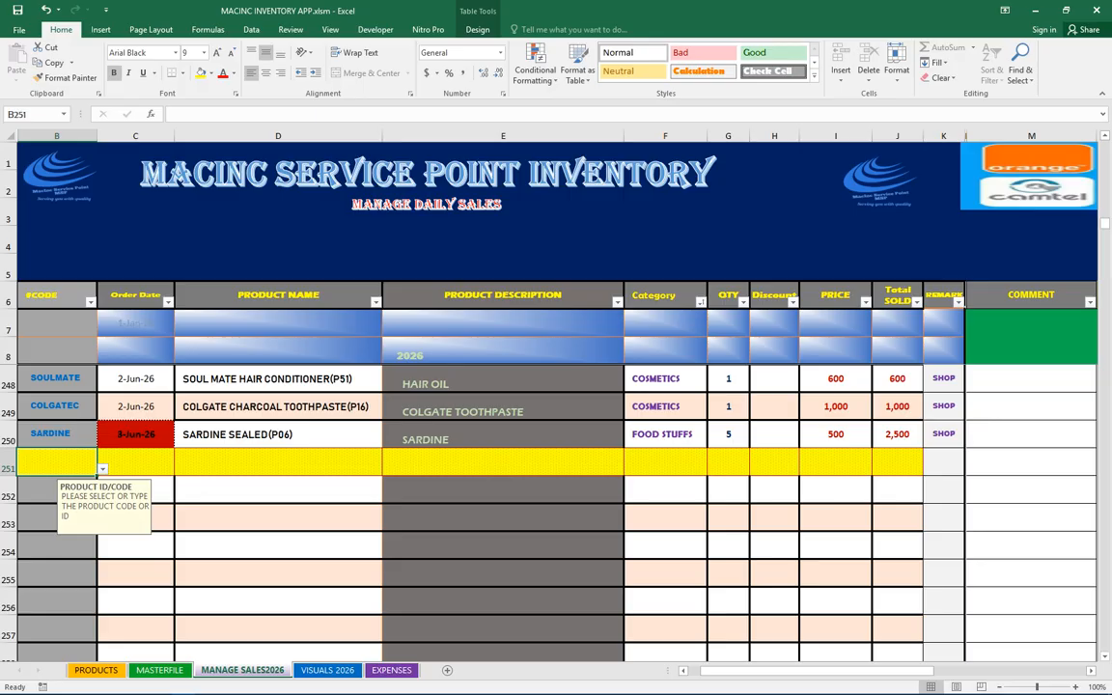
type("UG100W")
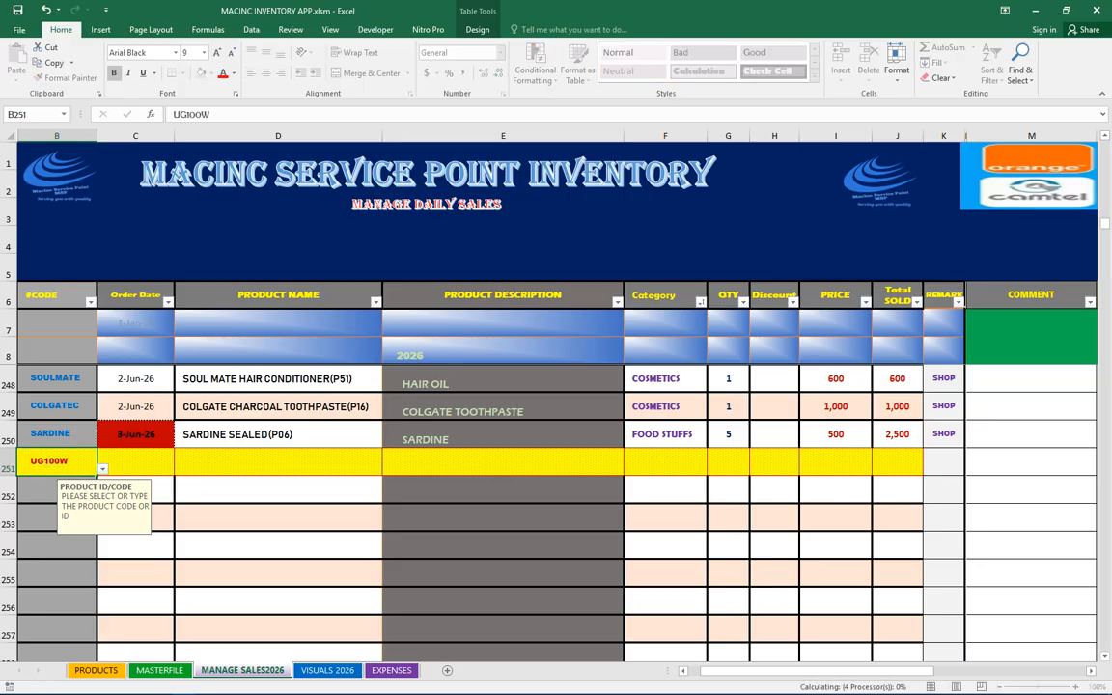
key("Return")
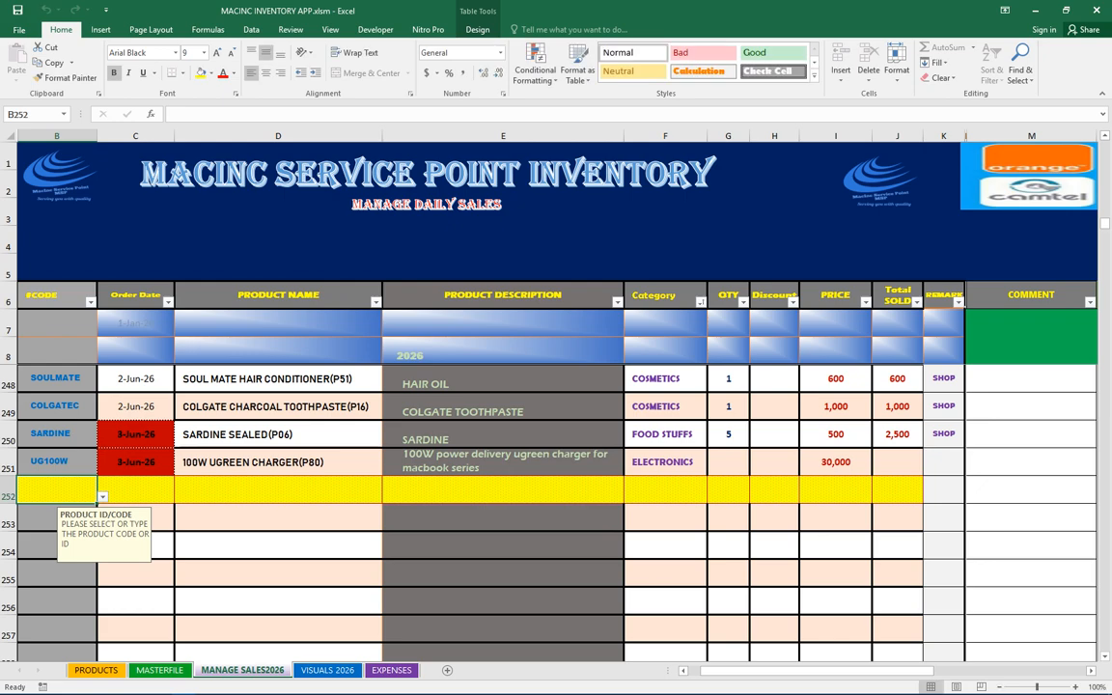
Choose a quantity for the UG100W sale from the list and switch to MASTERFILE
left_click_drag(135, 433, 135, 463)
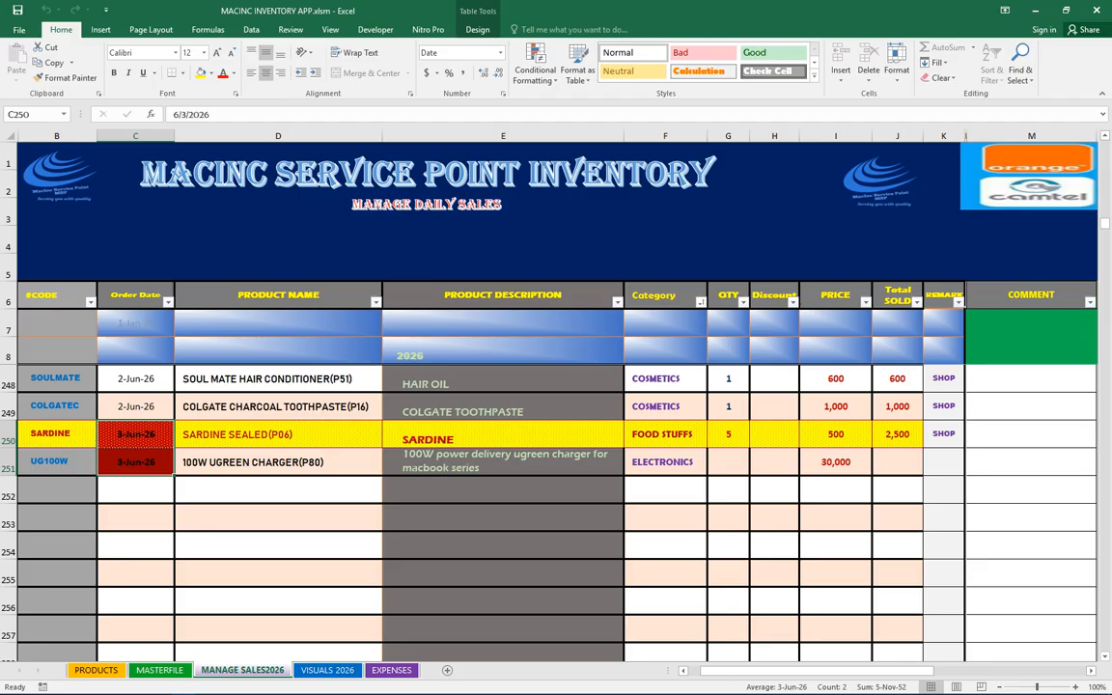
left_click(729, 463)
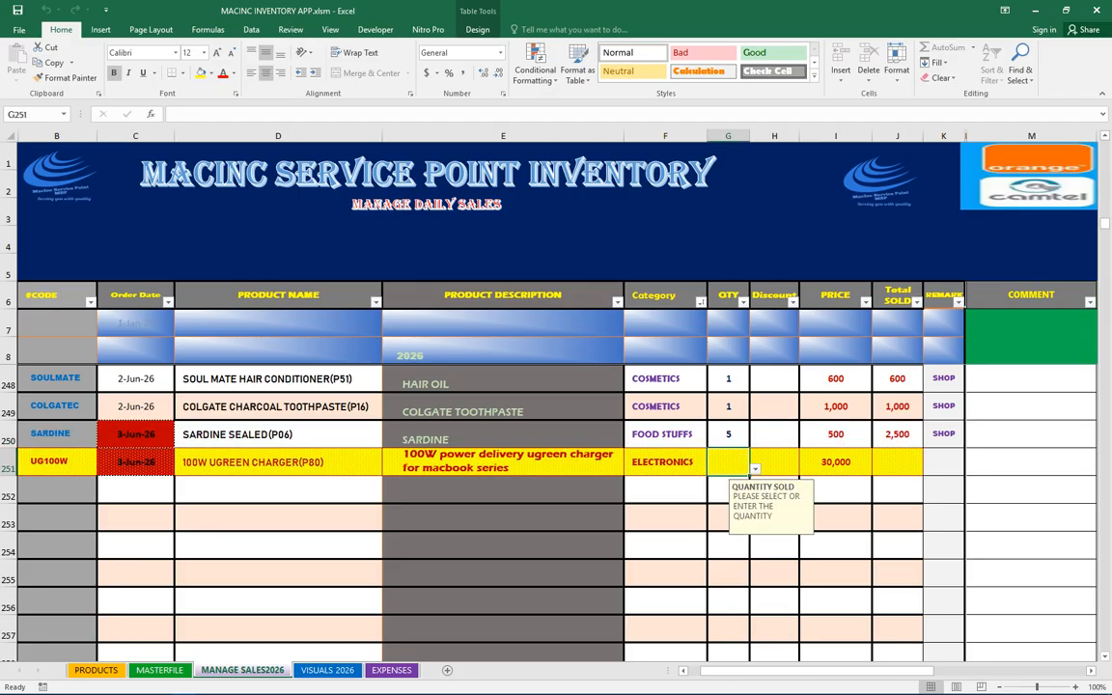
left_click(755, 468)
left_click(726, 484)
left_click(159, 670)
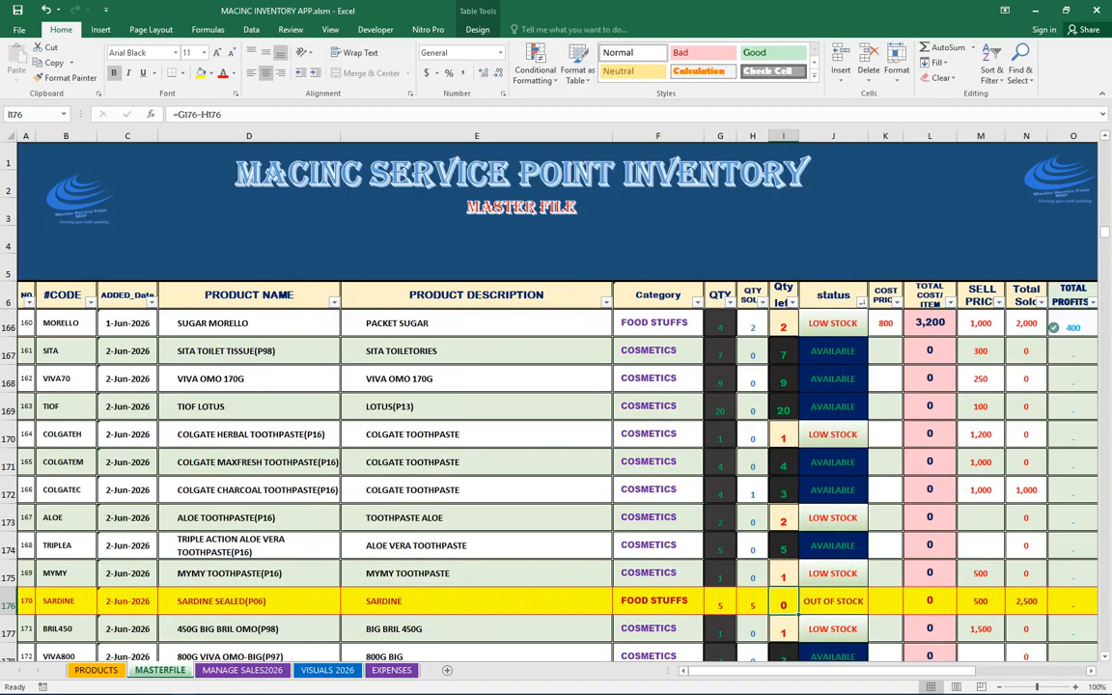
Filter the MASTERFILE product names by UG and inspect the UG100W charger's row and stock left
left_click(333, 302)
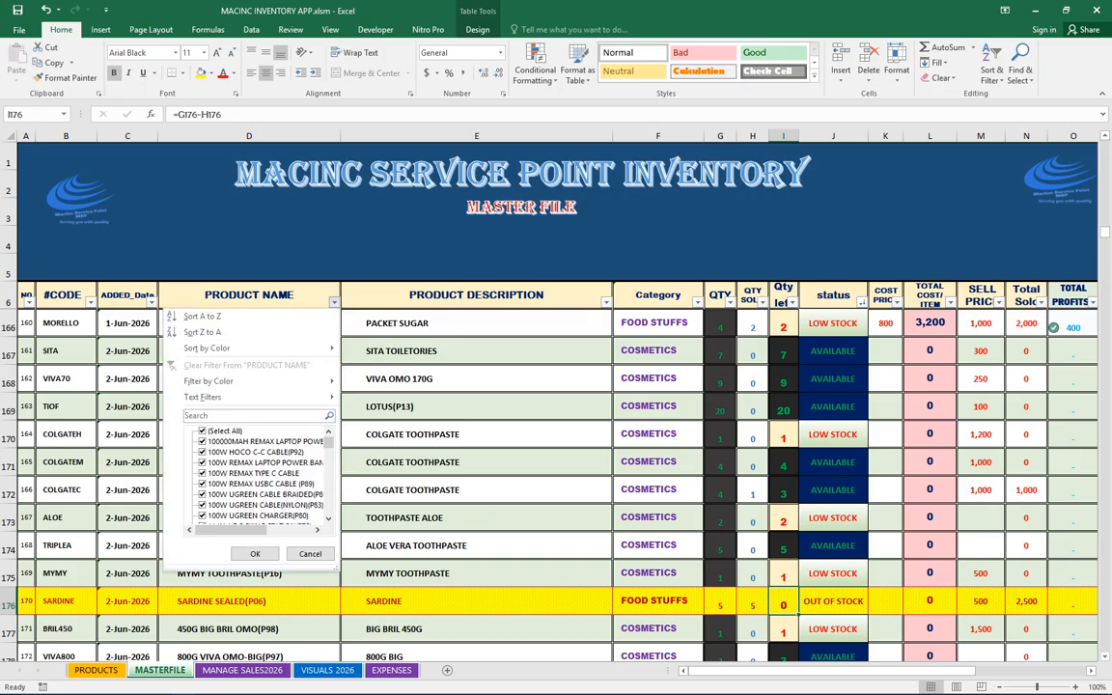
type("UG")
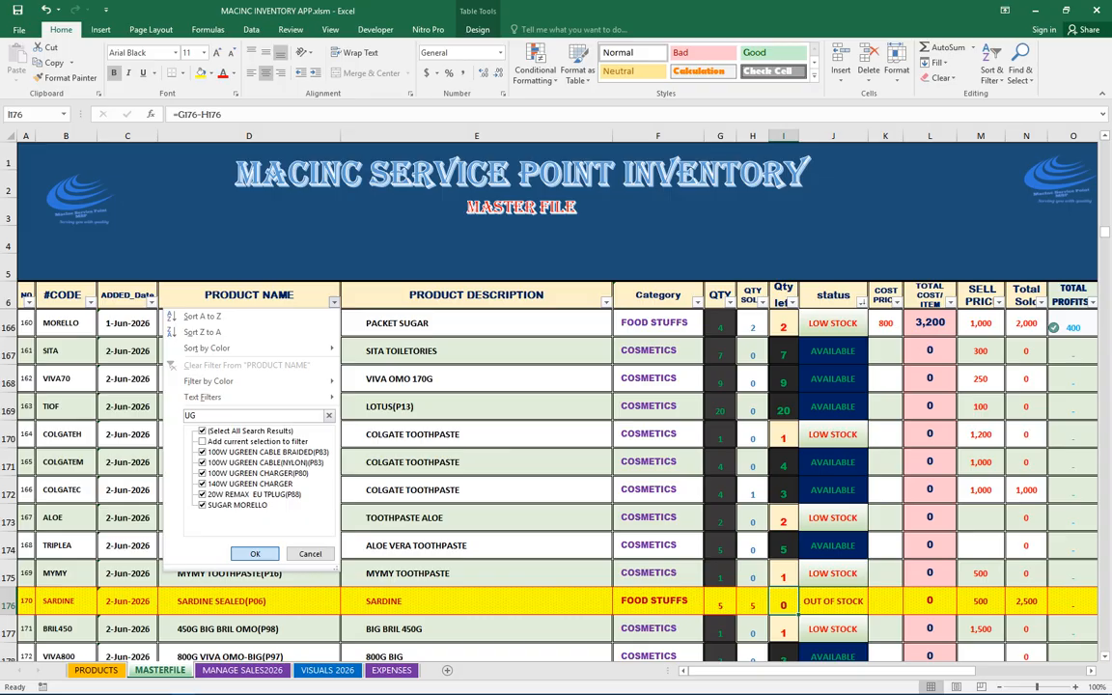
key("Return")
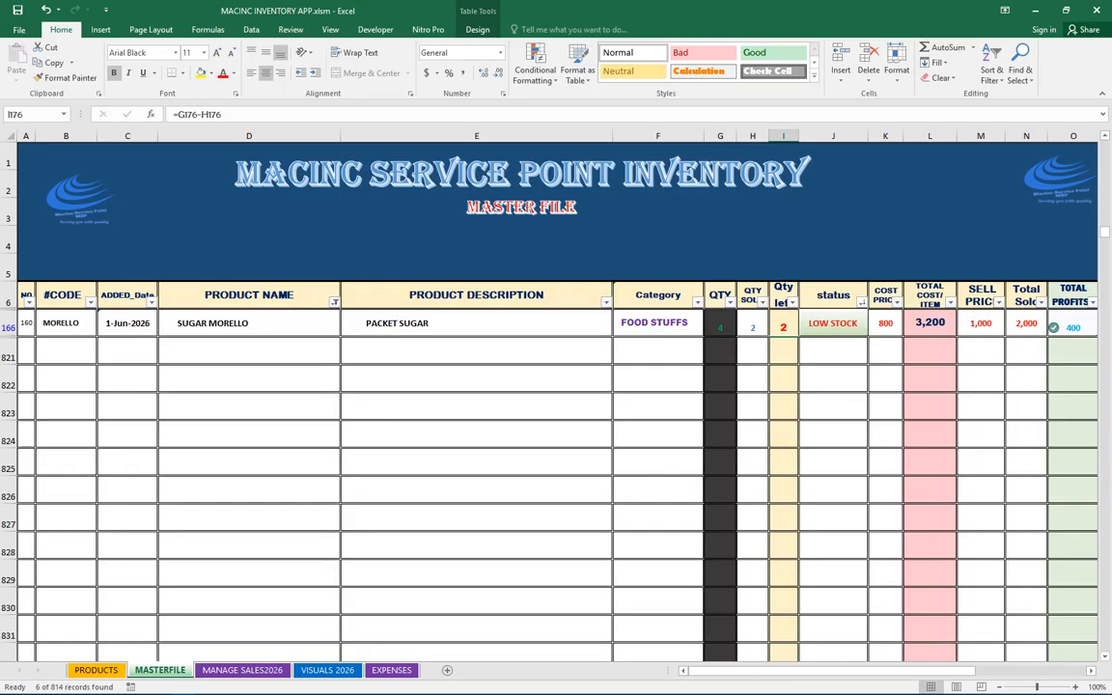
left_click(249, 324)
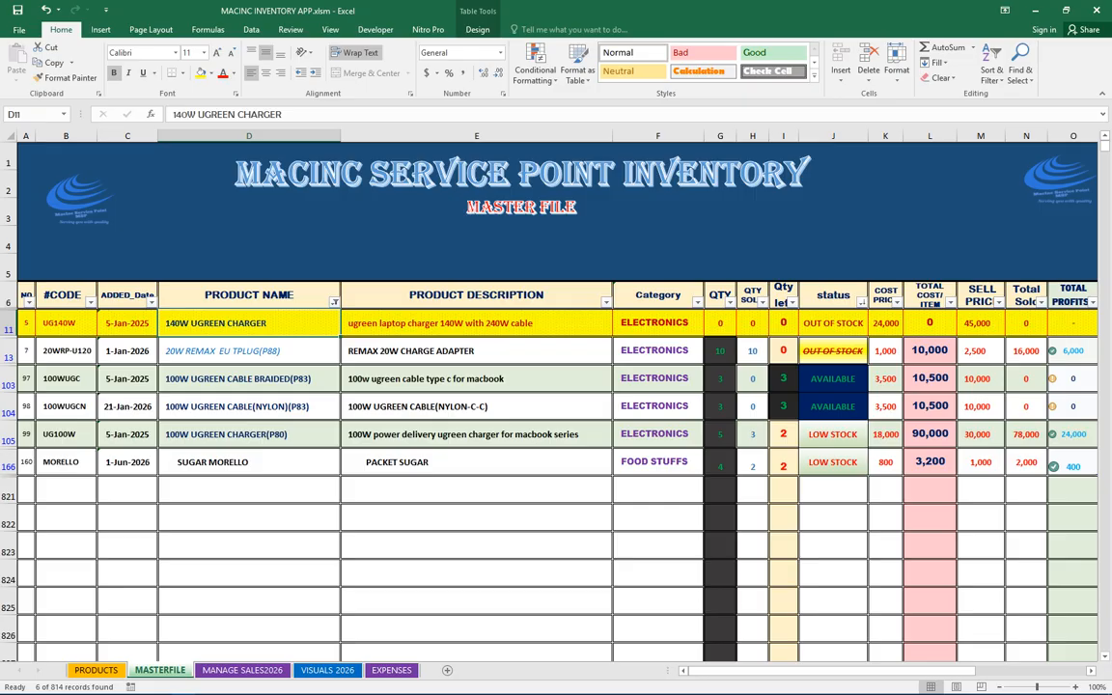
left_click(126, 434)
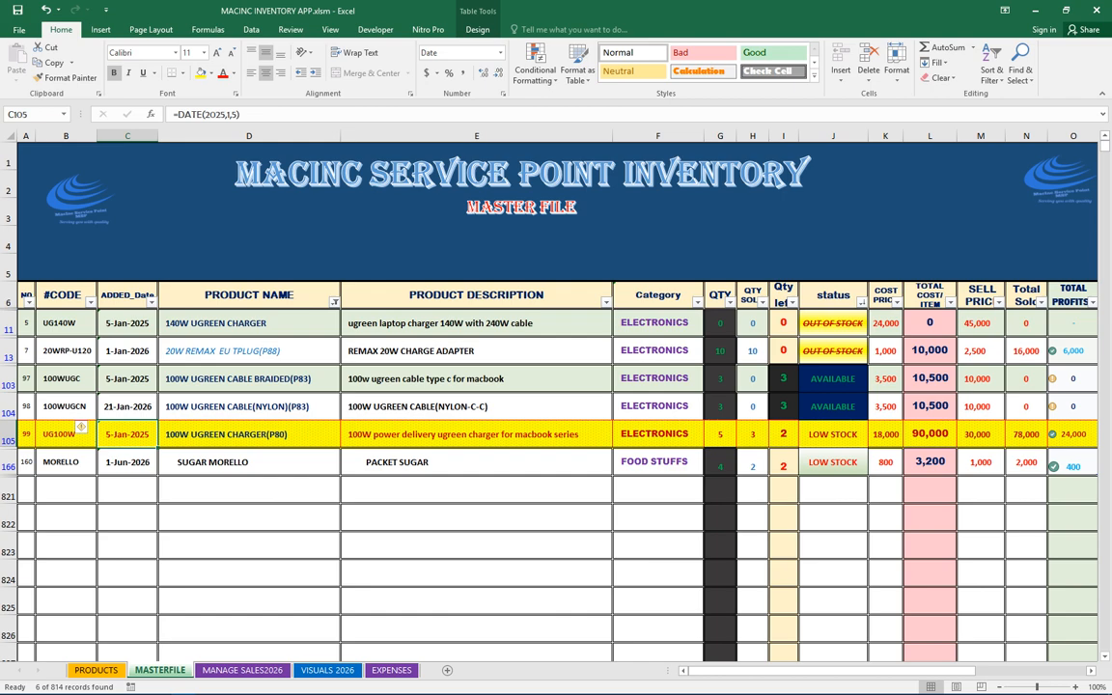
left_click(784, 435)
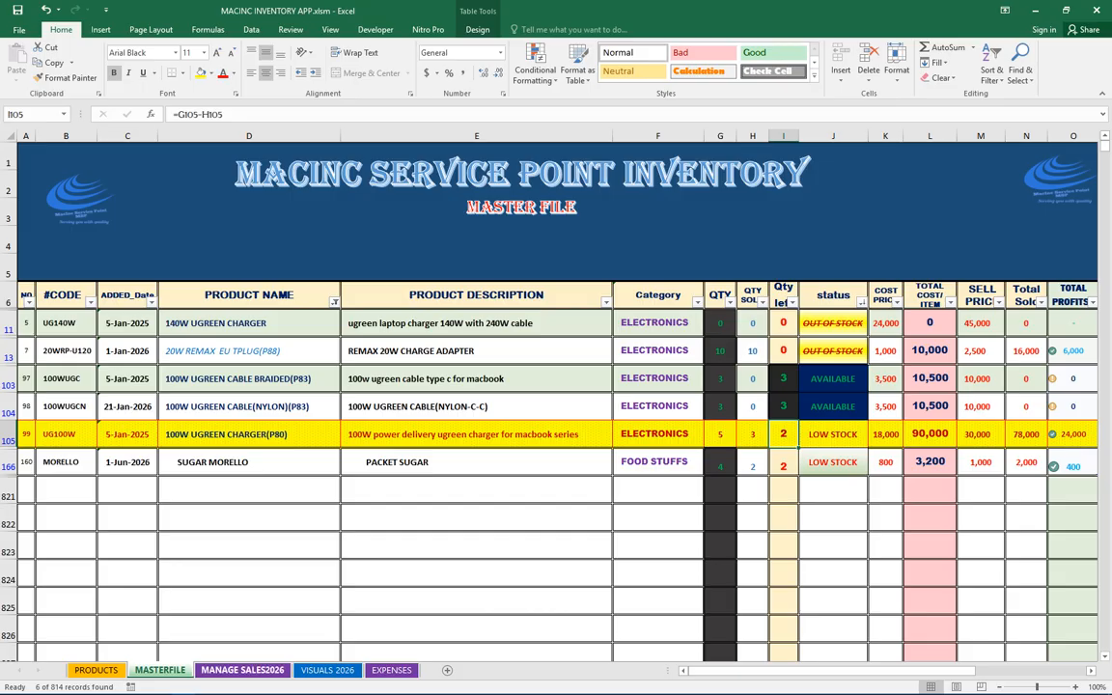
Clear the product code in sales row 251 and check the UG100W stock in MASTERFILE
left_click(242, 670)
left_click(57, 462)
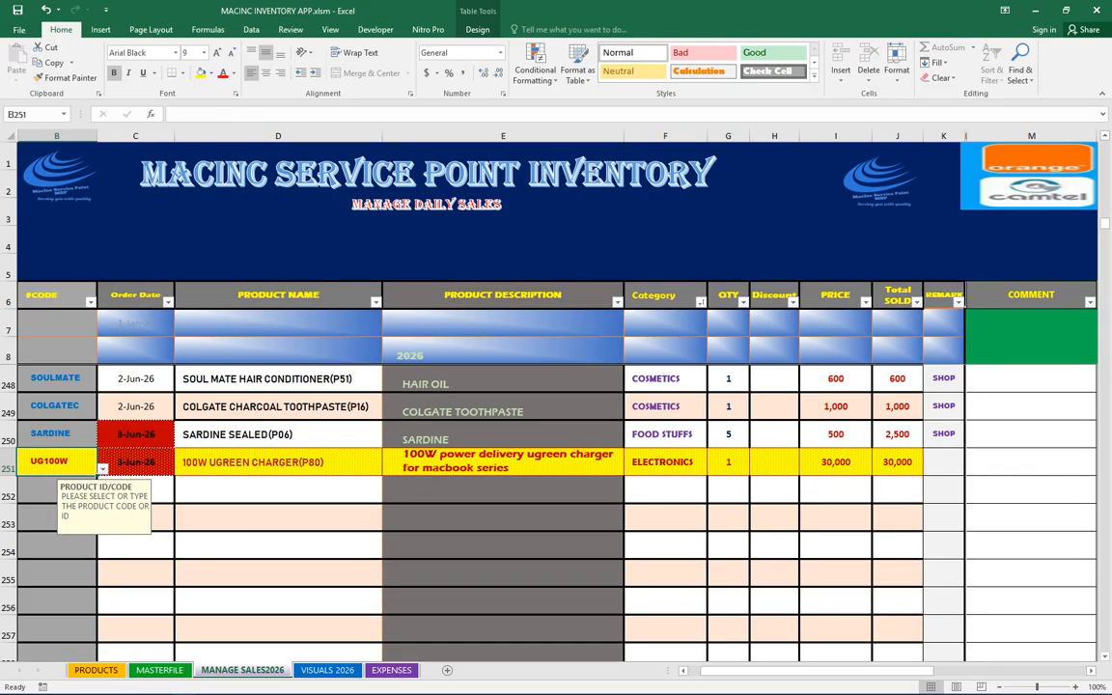
key("BackSpace")
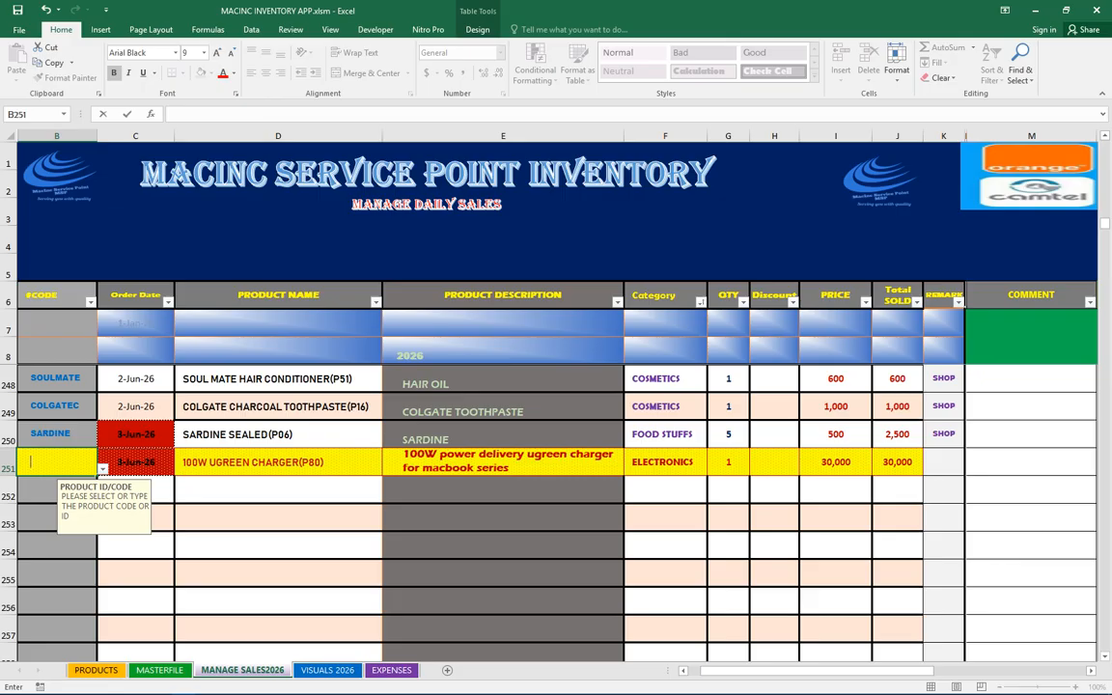
left_click(503, 490)
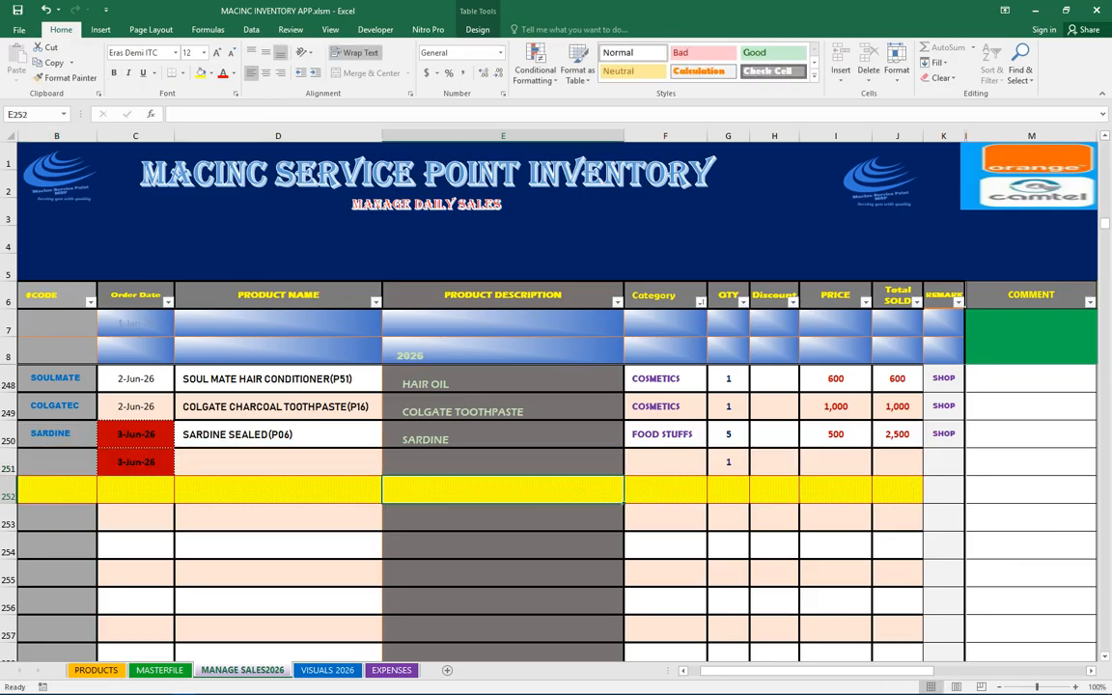
left_click(159, 670)
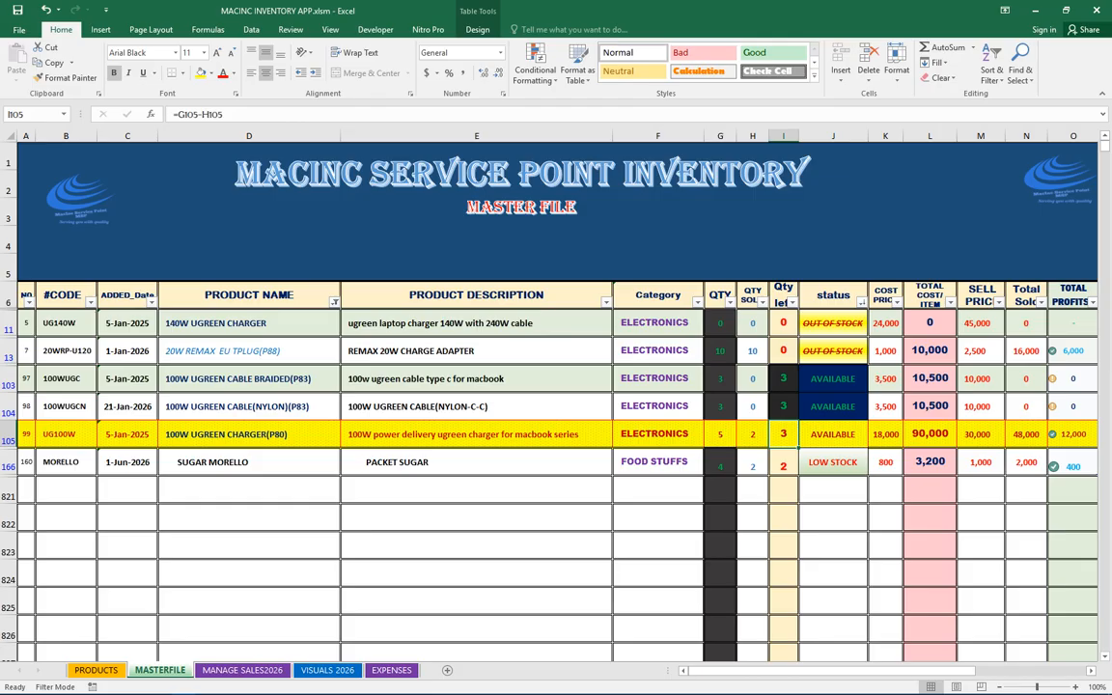
left_click(243, 670)
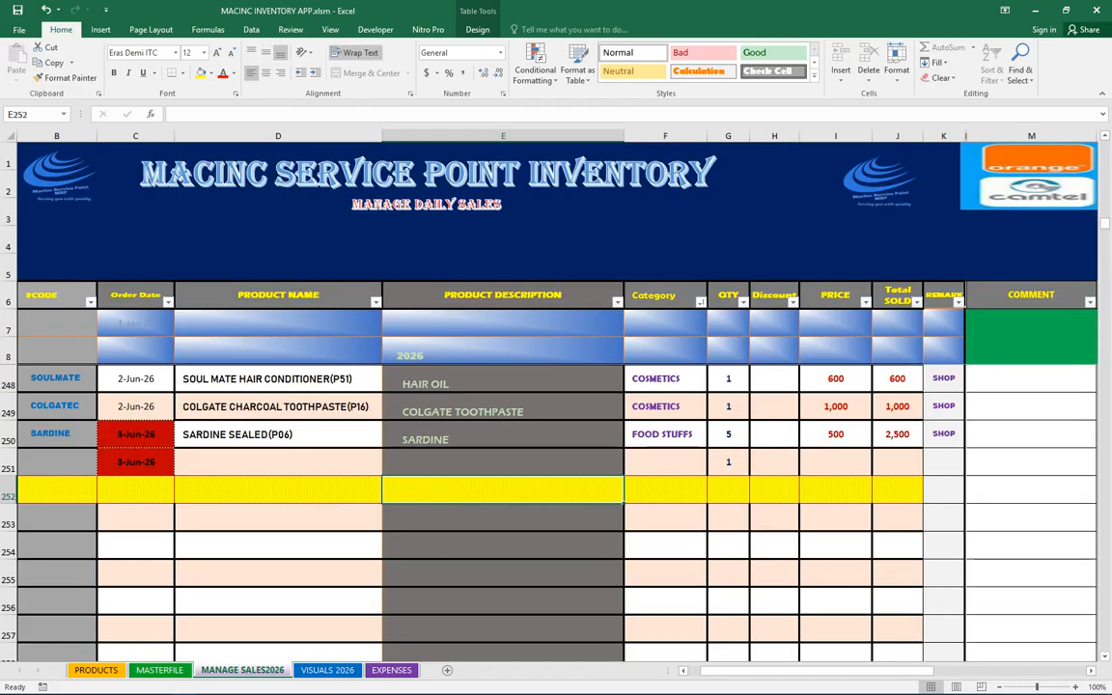
Re-enter UG100W as the product code in sales row 251
left_click(57, 463)
type("UG100W")
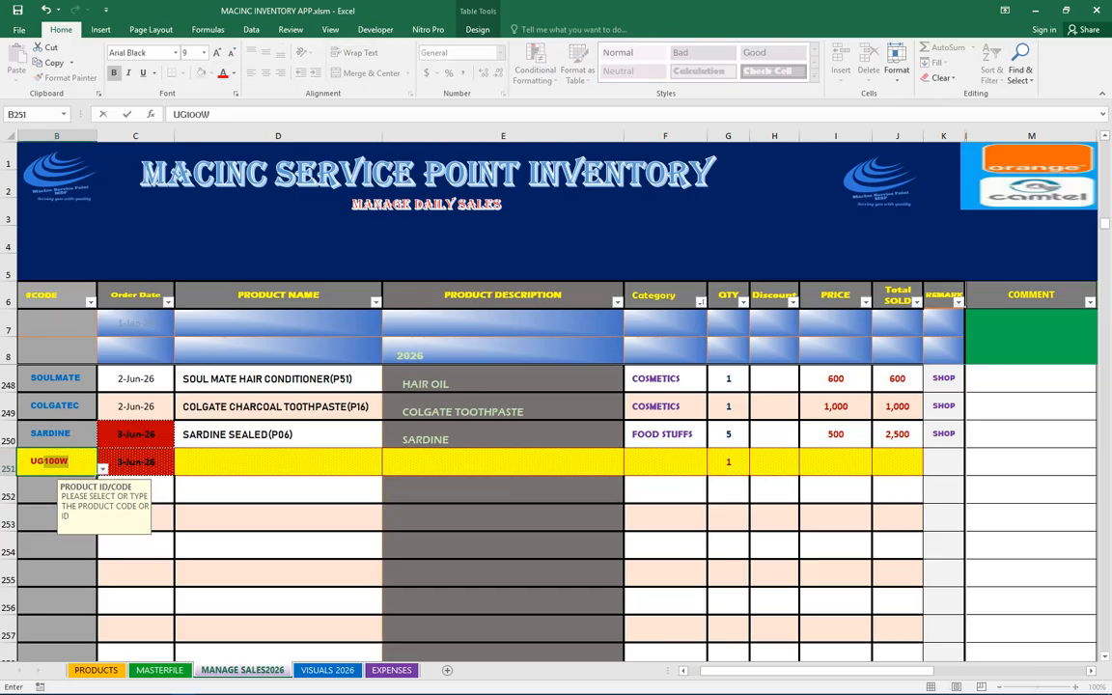
key("Return")
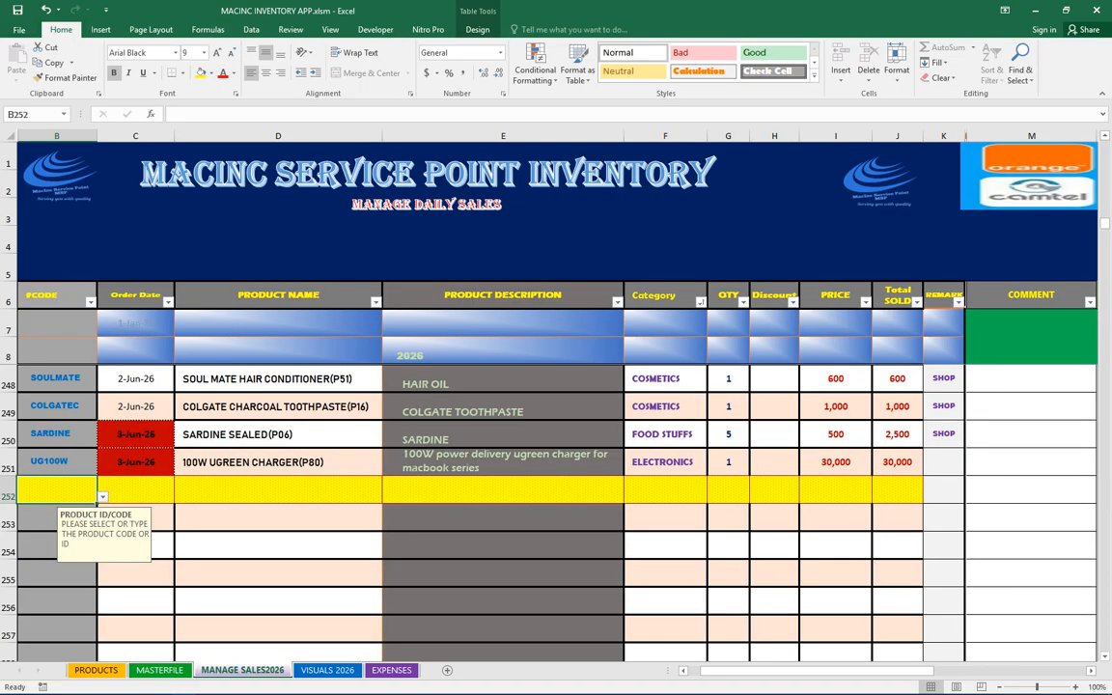
Set the UG100W sale's quantity to 2 and check its stock in MASTERFILE
left_click(729, 462)
left_click(756, 469)
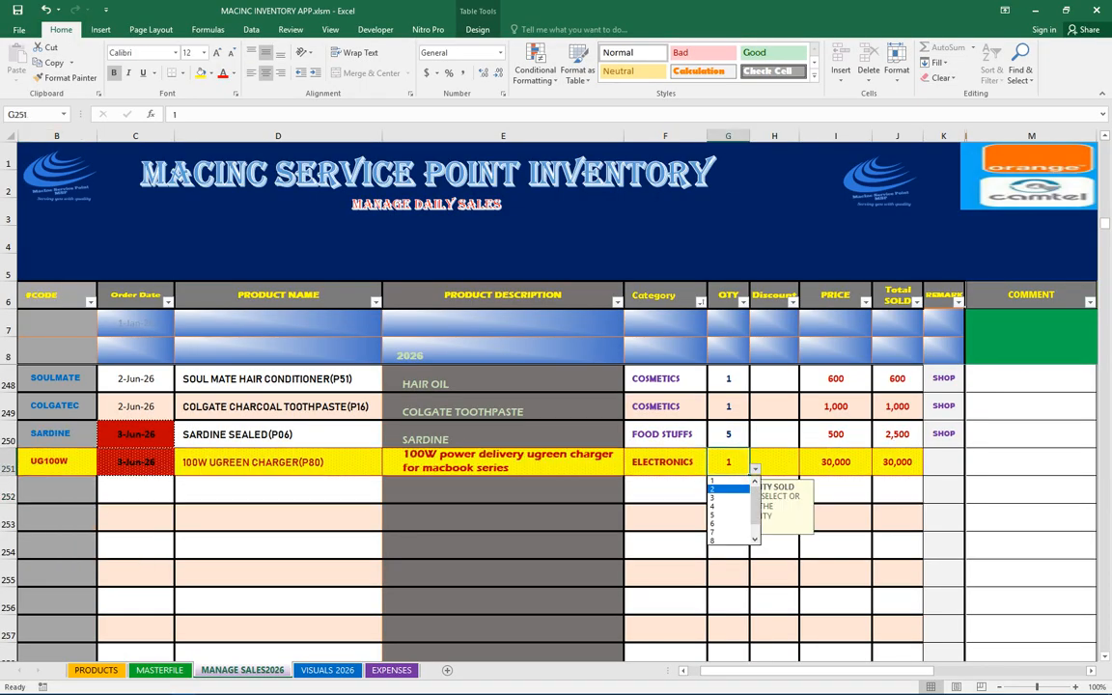
left_click(729, 490)
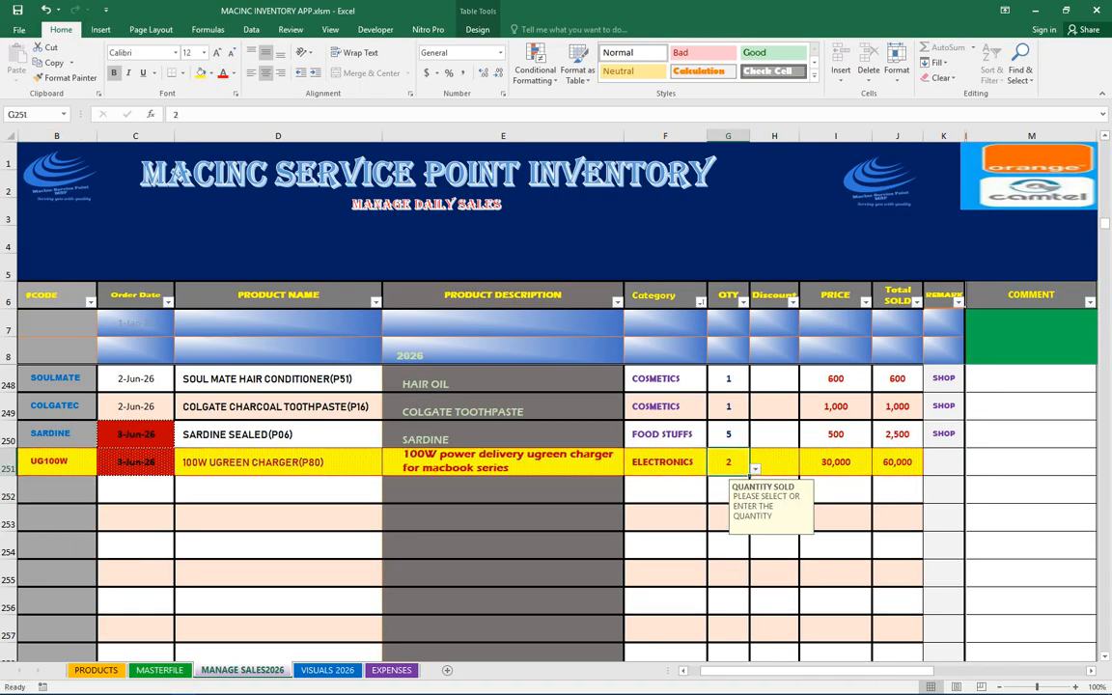
left_click(159, 670)
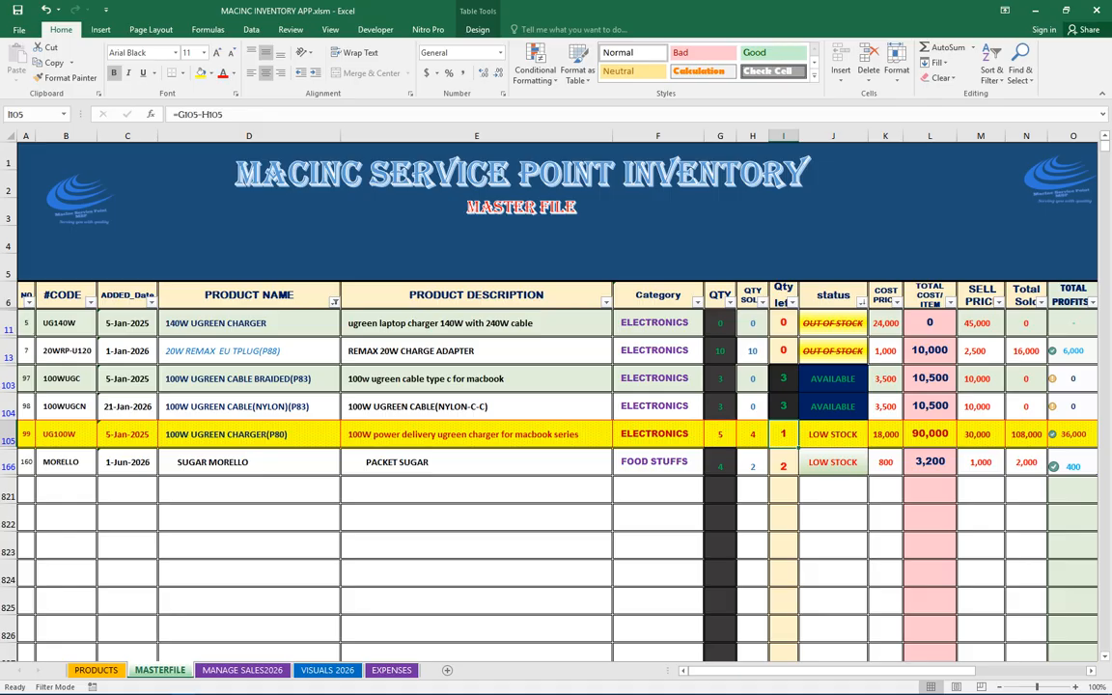
Clear the product code in sales row 251 and check the UGREEN brand total in VISUALS 2026
left_click(328, 670)
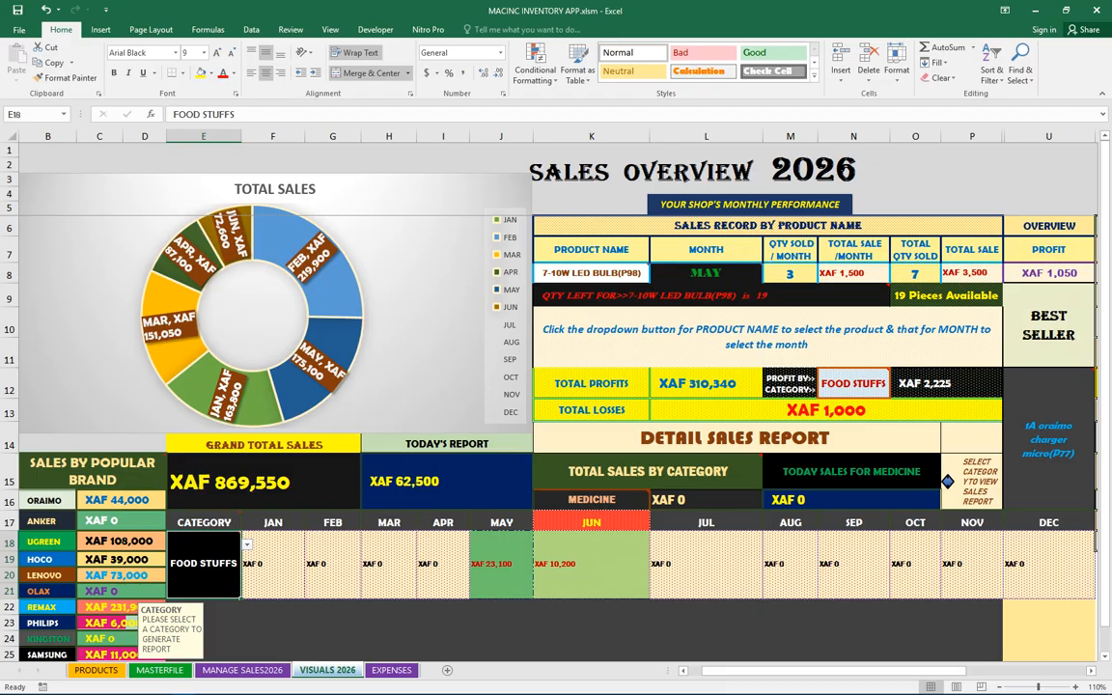
left_click(243, 671)
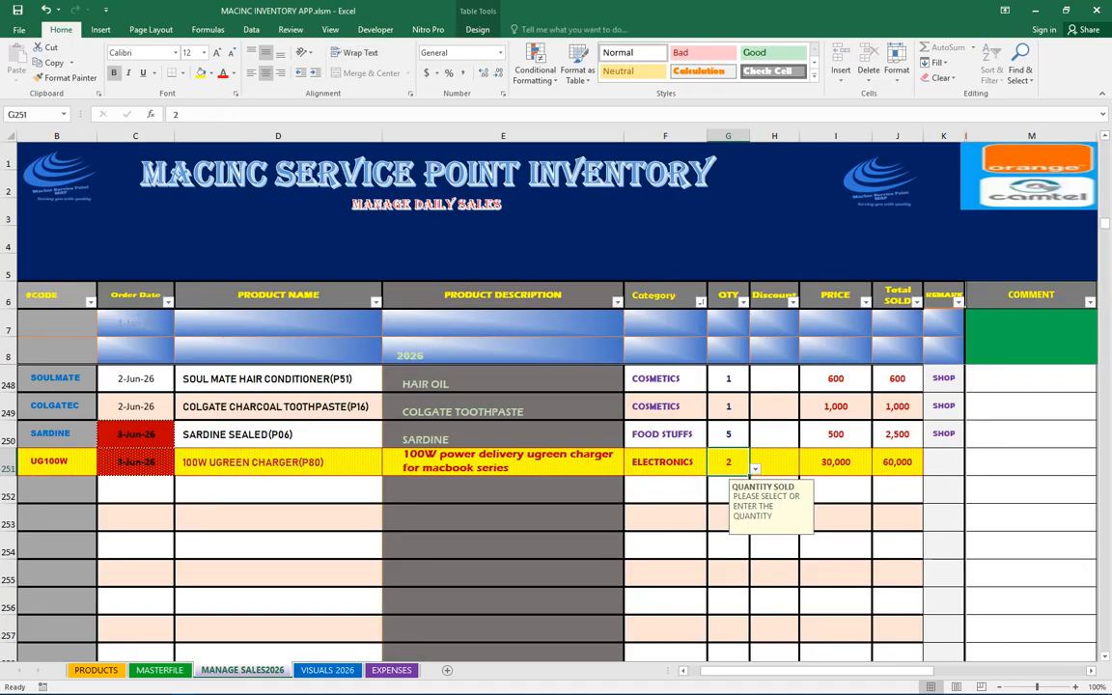
left_click(56, 463)
key("BackSpace")
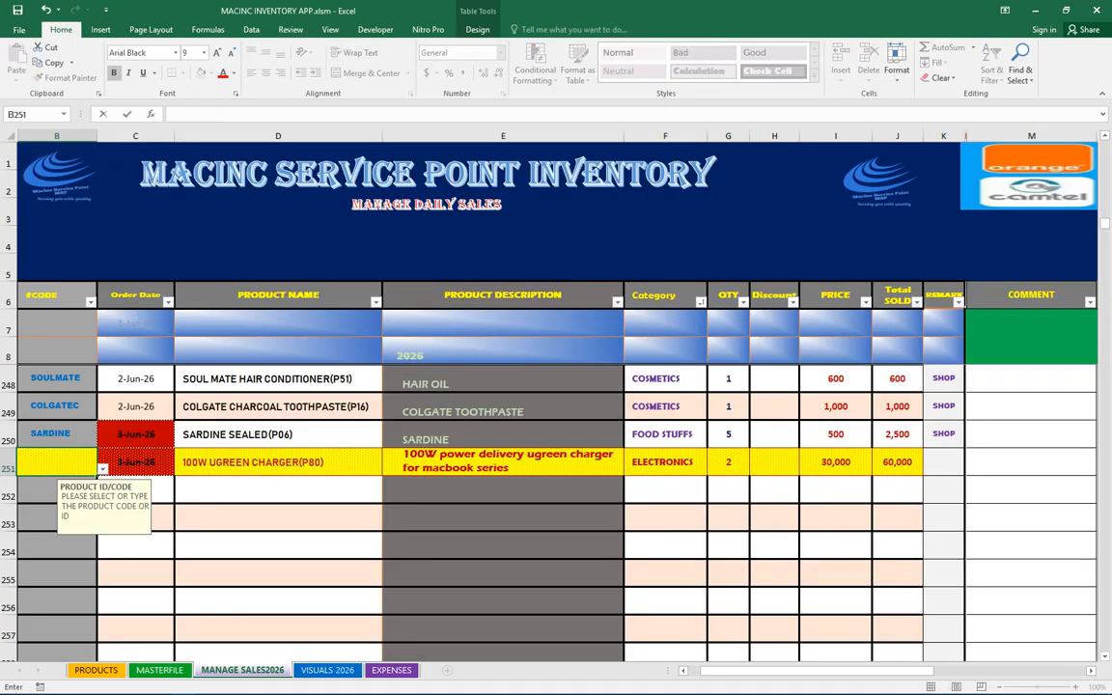
left_click(327, 671)
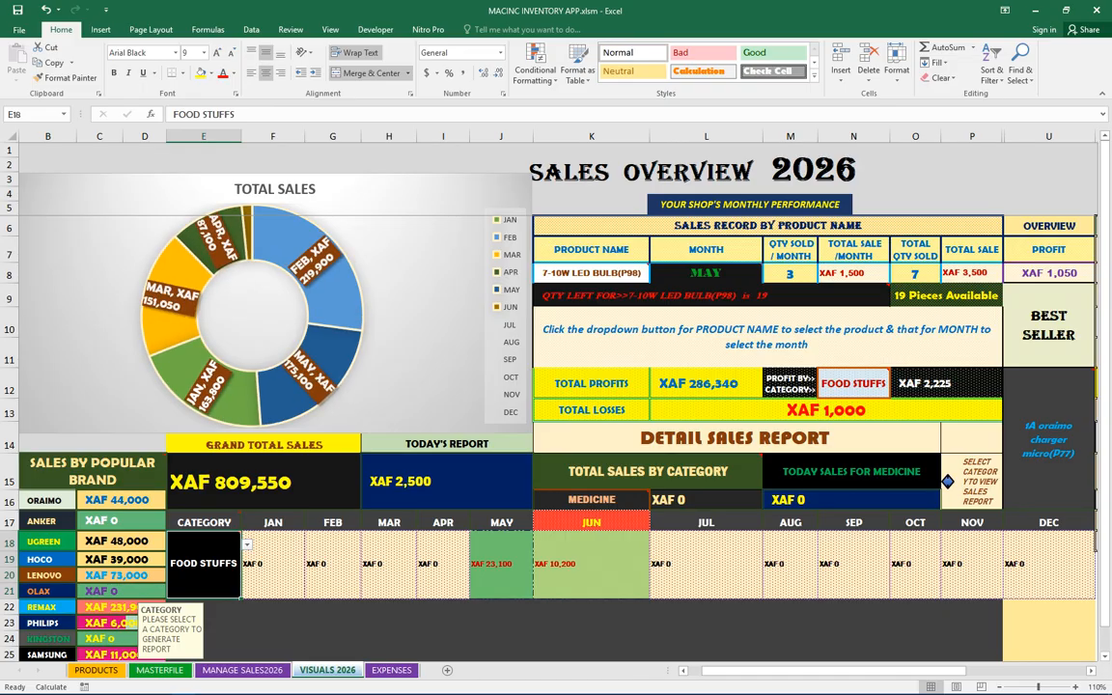
Re-enter UG100W as row 251's product code and check the UGREEN total in VISUALS 2026
key("ctrl+Page_Up")
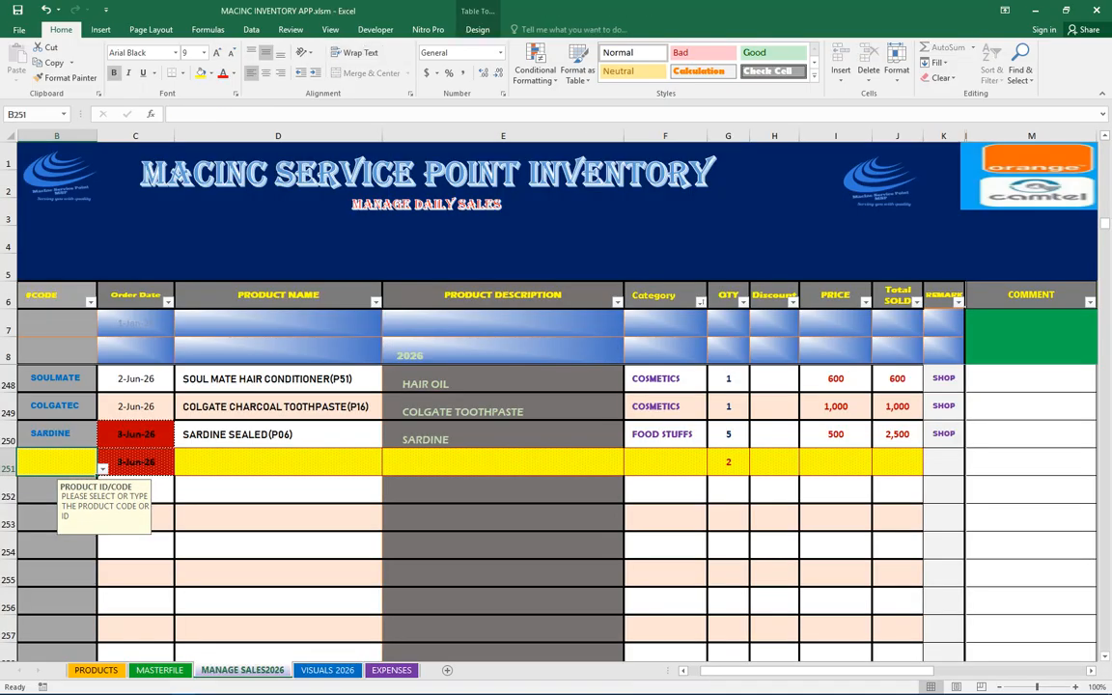
type("UG100W")
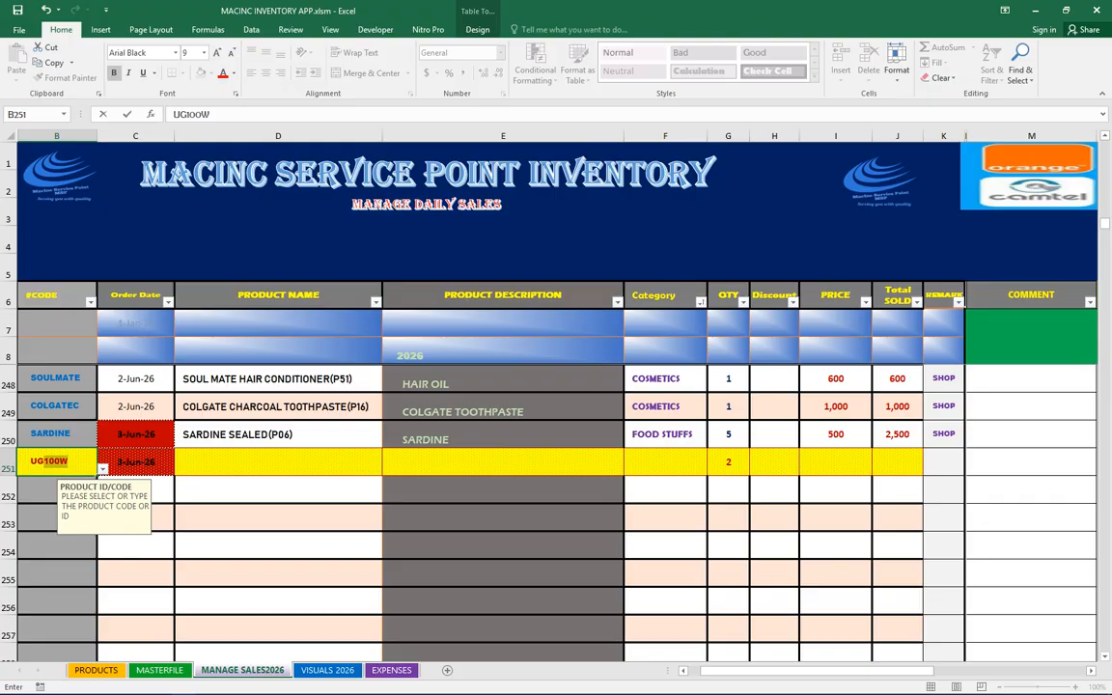
key("Return")
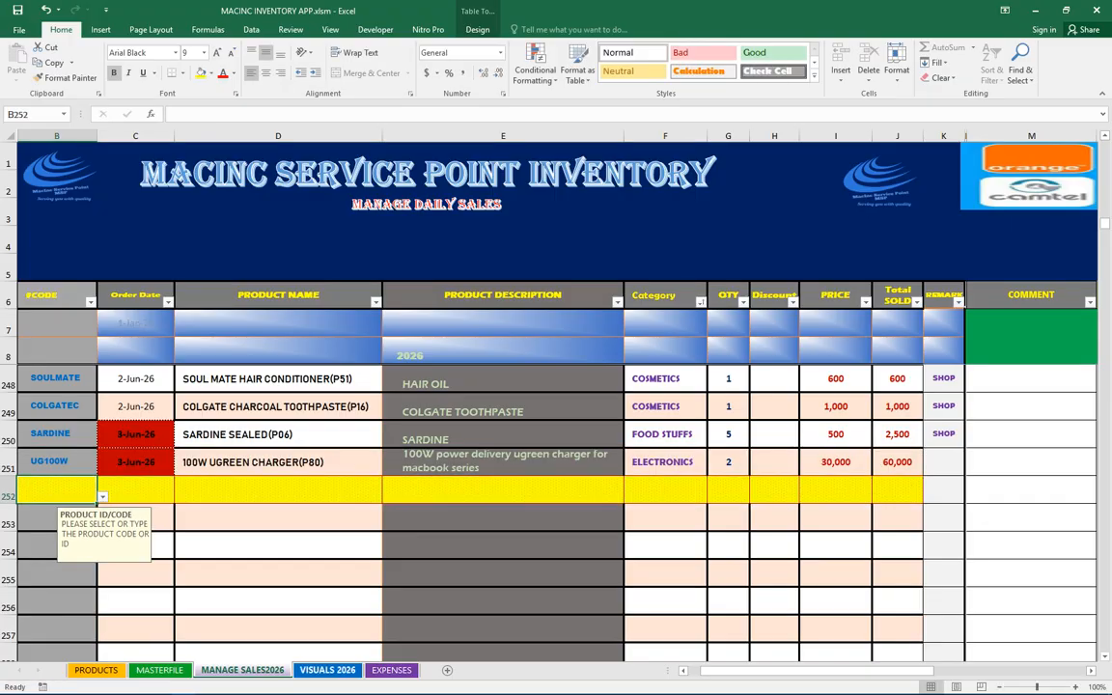
key("ctrl+Page_Down")
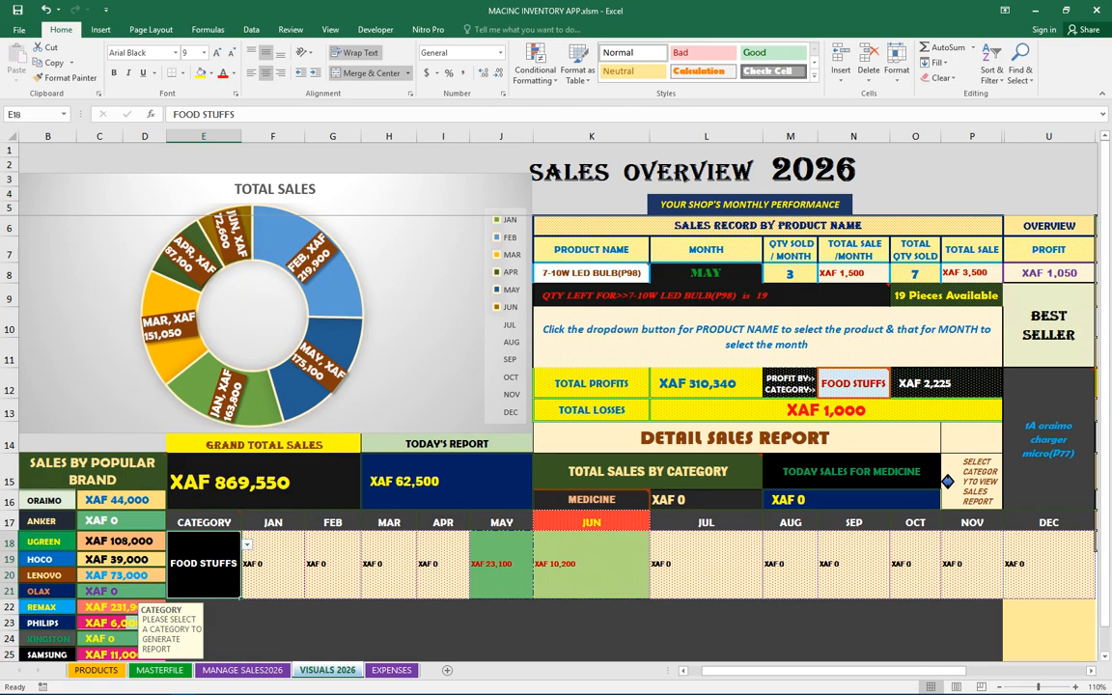
Compare the sales rows' dates and totals with today's report, the UGREEN total and June figures in VISUALS 2026
left_click(263, 481)
left_click_drag(447, 444, 448, 481)
key("ctrl+Page_Up")
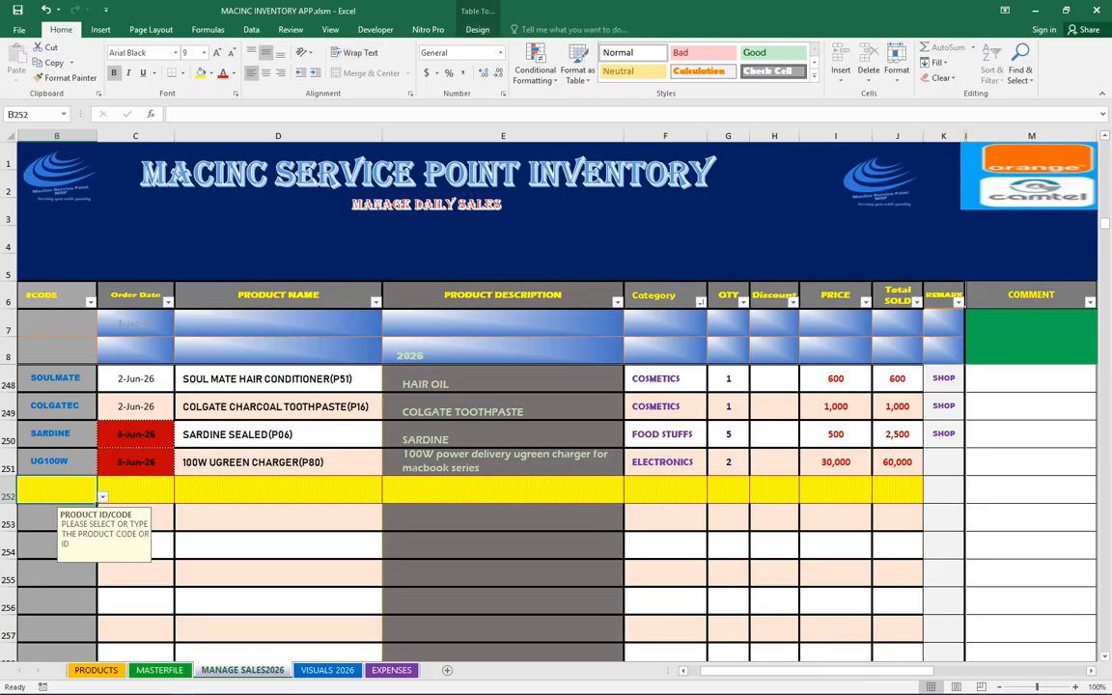
left_click_drag(135, 435, 135, 462)
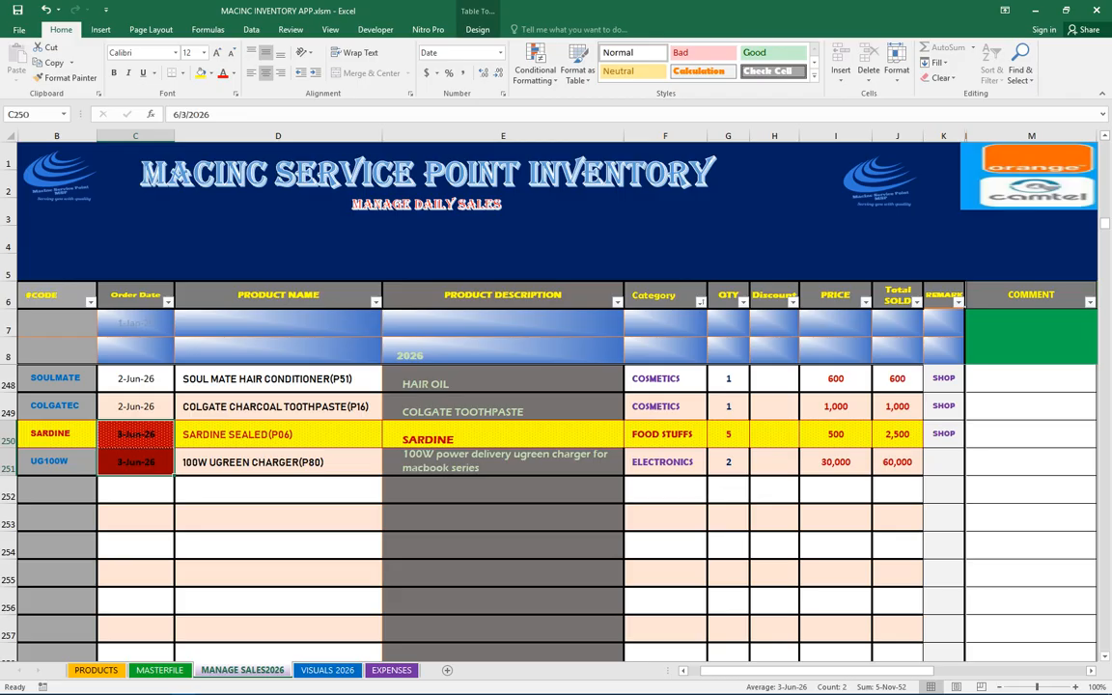
left_click(898, 462)
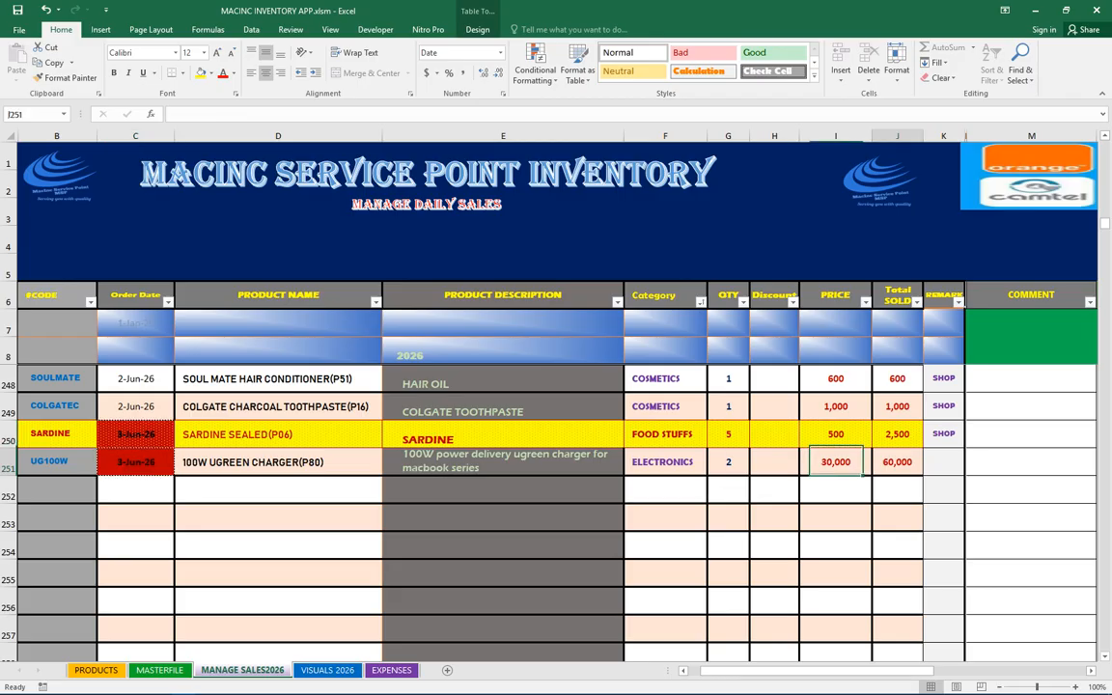
left_click(898, 434)
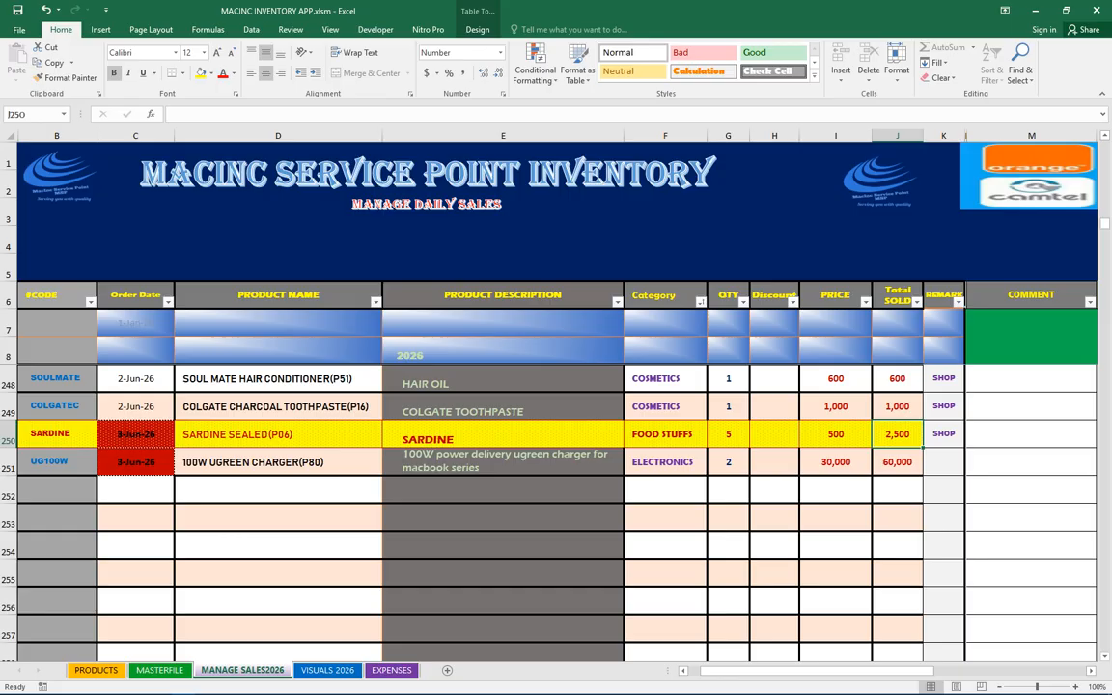
key("ctrl+Page_Down")
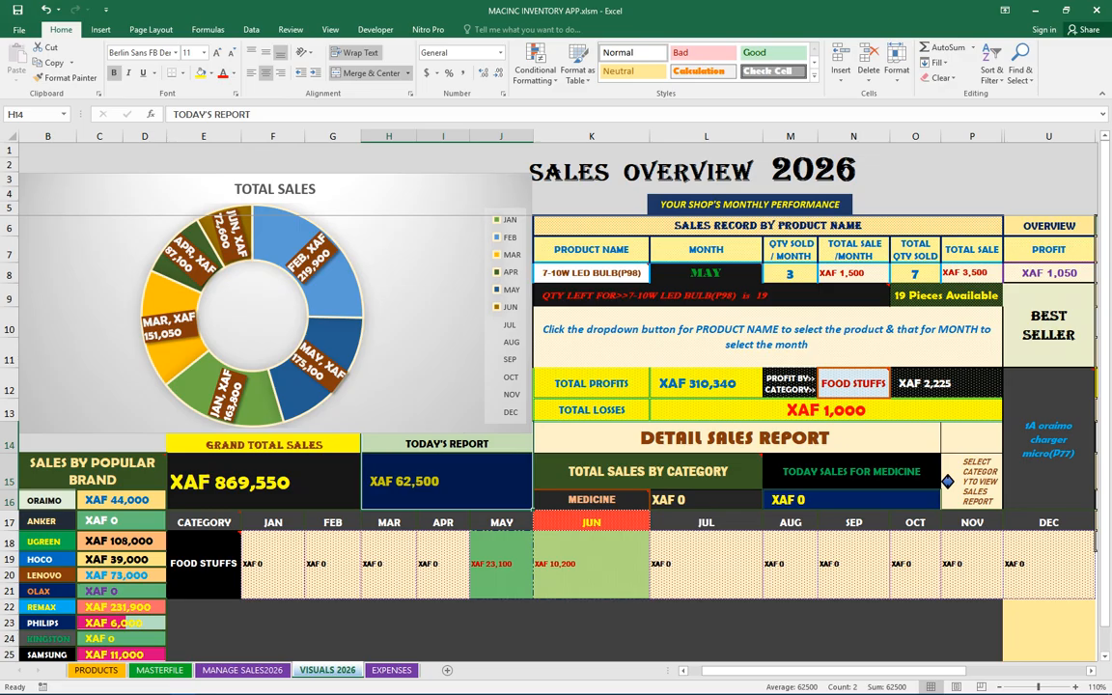
left_click(121, 542)
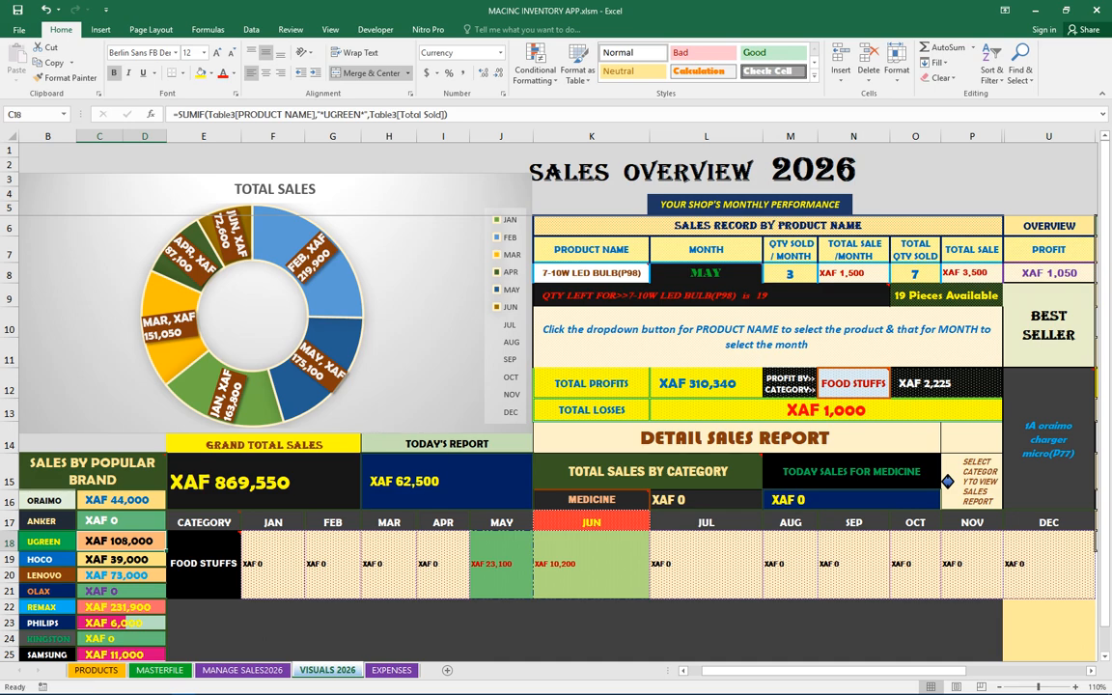
left_click_drag(591, 522, 591, 564)
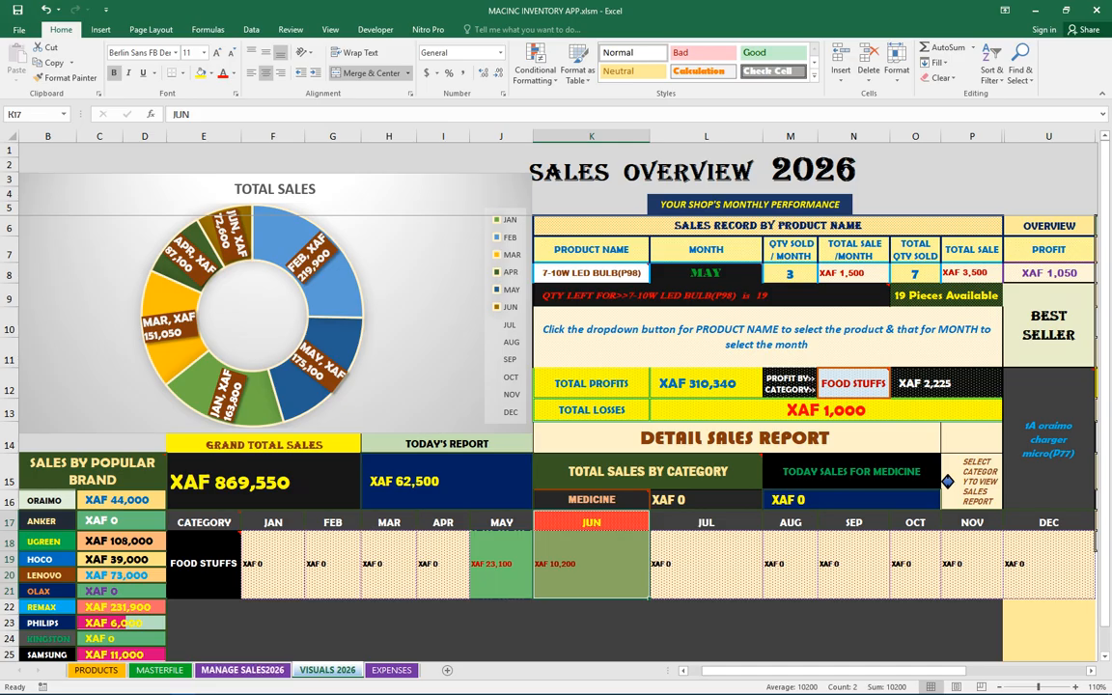
Return to VISUALS 2026 and set the Total Sales by Category selector to ELECTRONICS, then to FOOD STUFFS
left_click(242, 670)
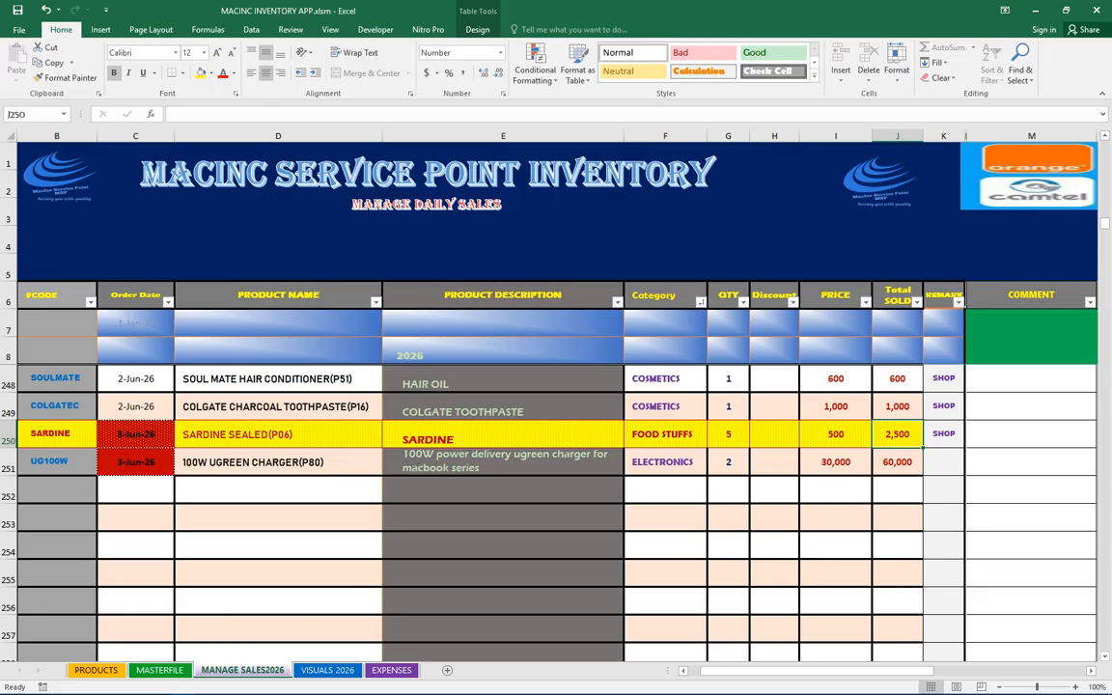
key("ctrl+Page_Down")
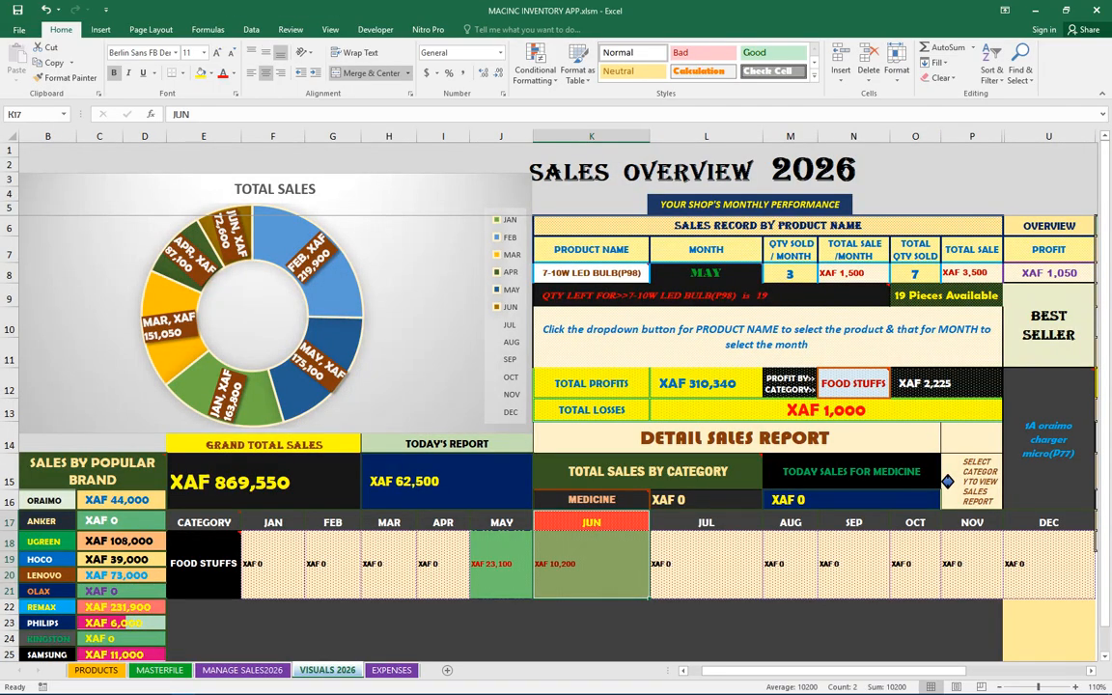
left_click(592, 500)
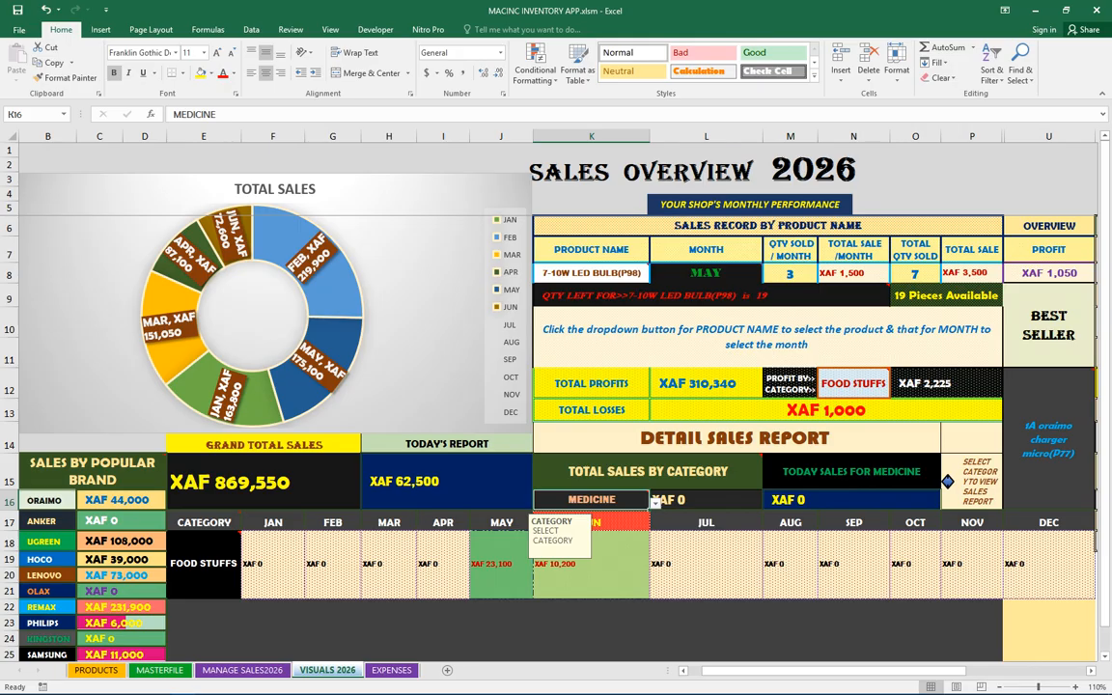
left_click(655, 503)
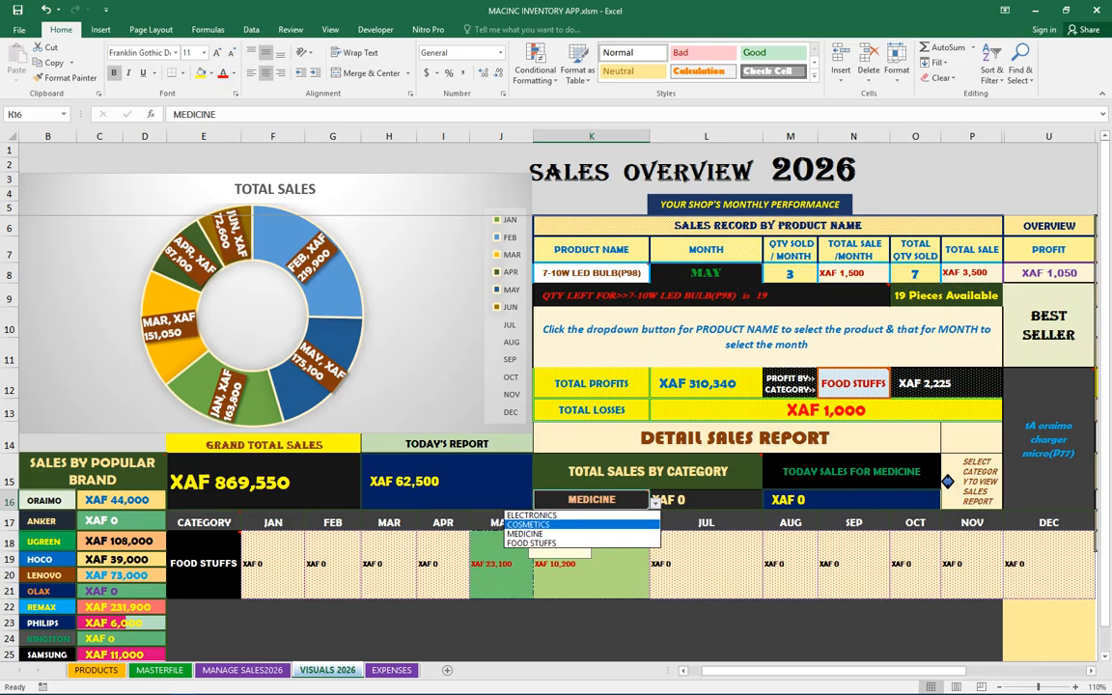
left_click(532, 516)
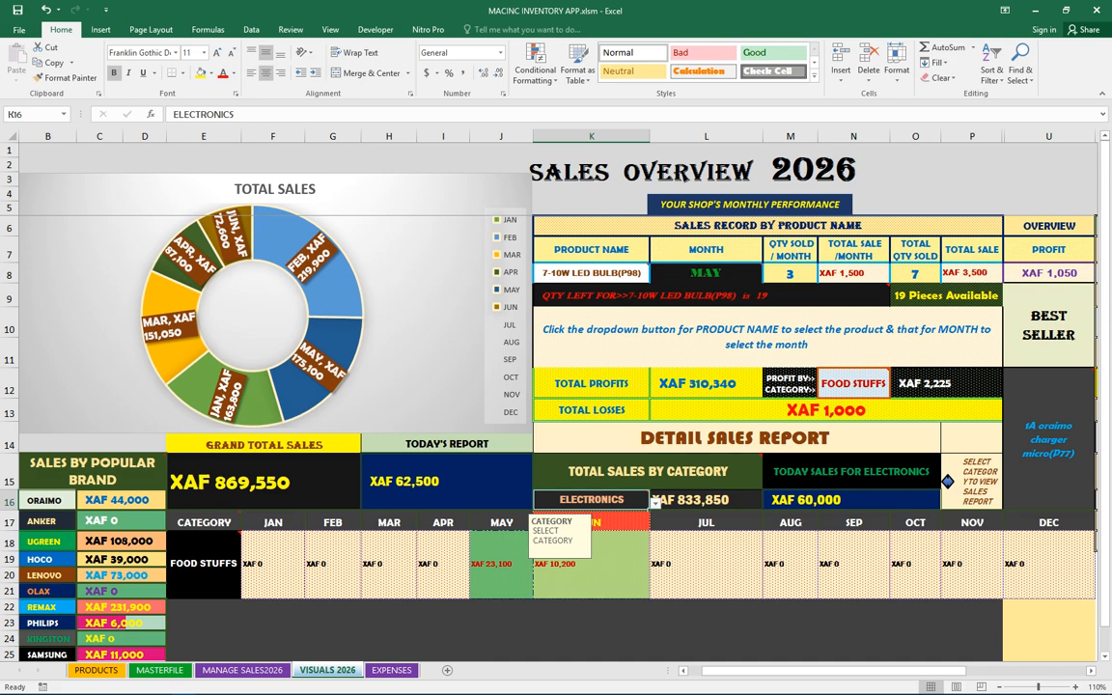
left_click(655, 502)
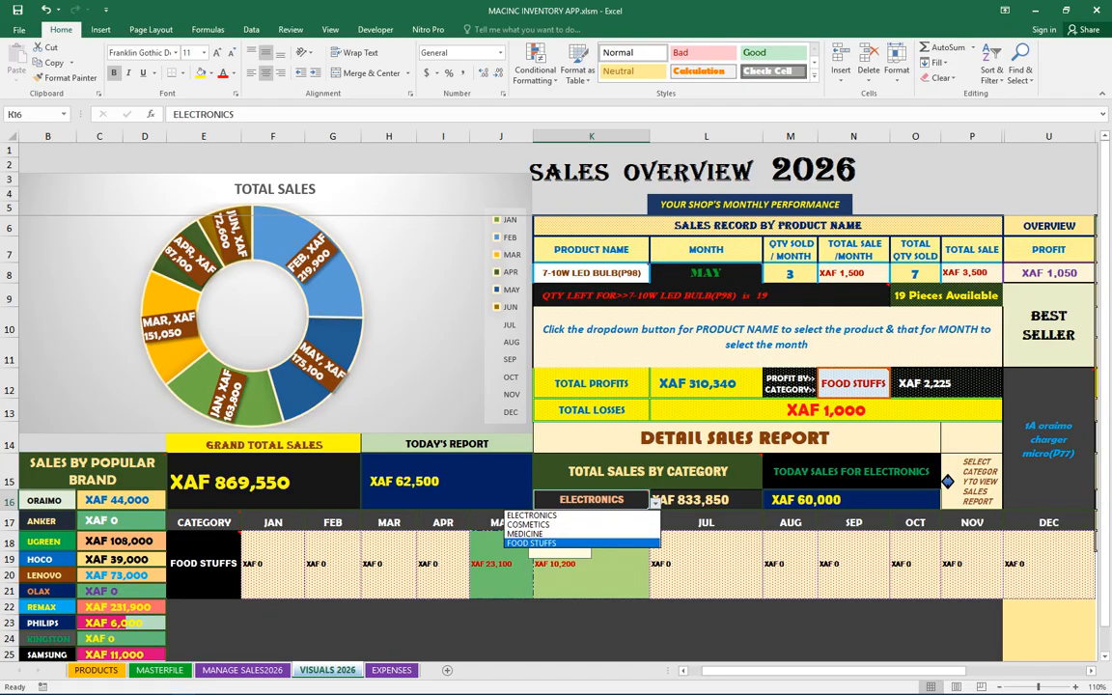
key("Return")
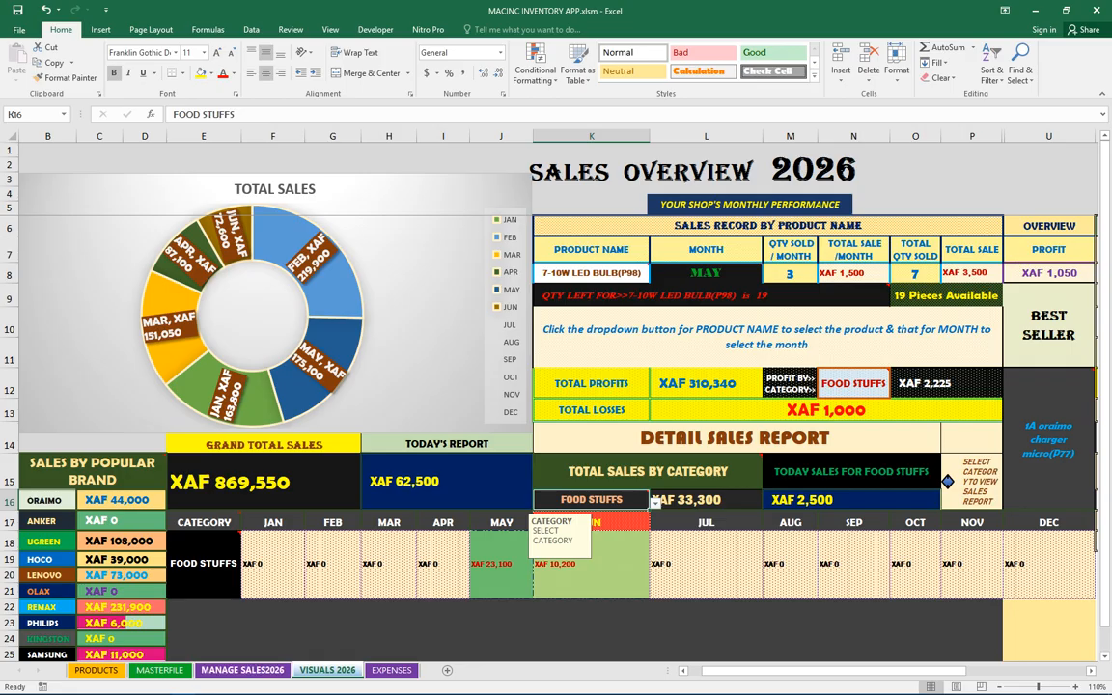
Record a new sale in row 252 with product code NAN2 and a quantity of 1
key("ctrl+Page_Up")
left_click(57, 490)
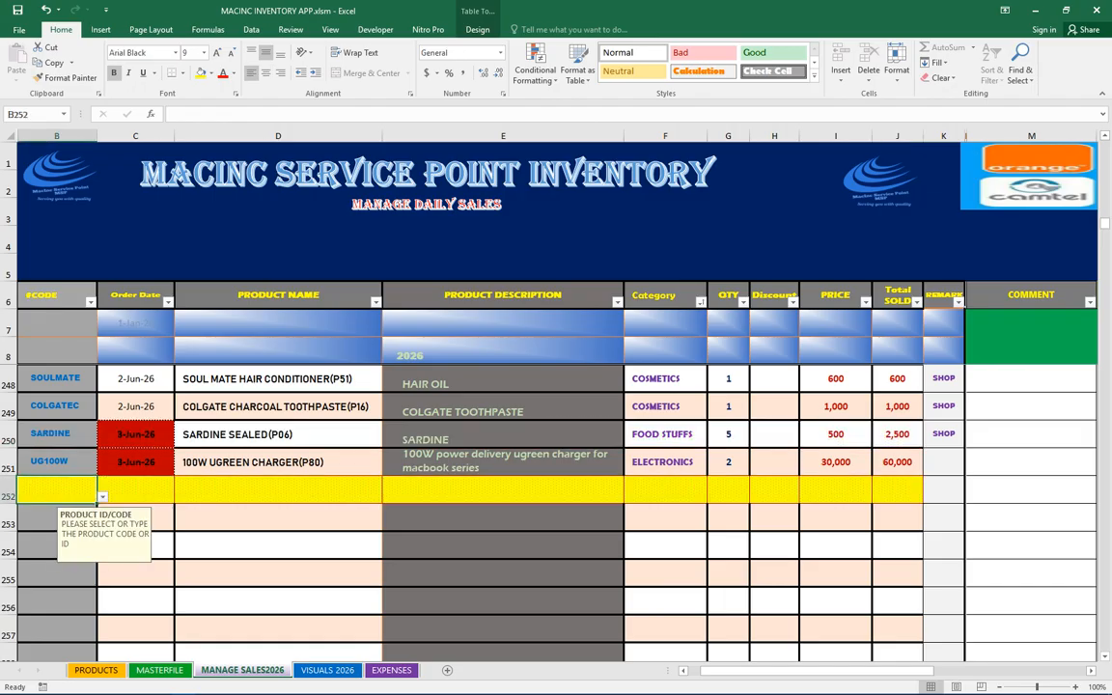
type("NA")
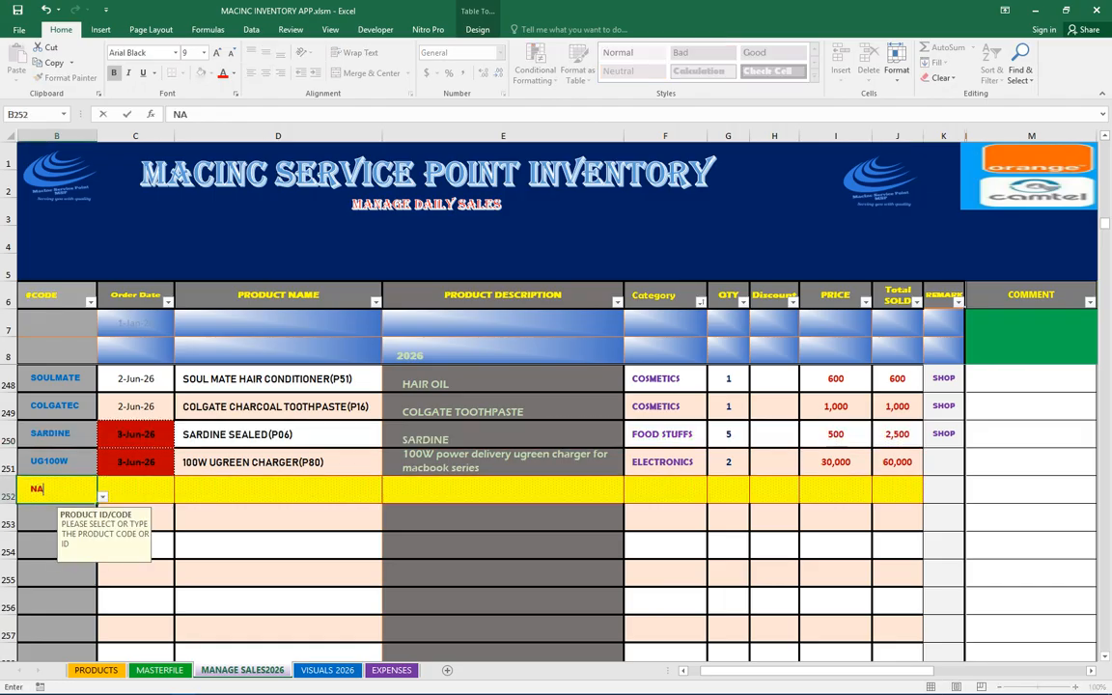
type("N2")
key("Return")
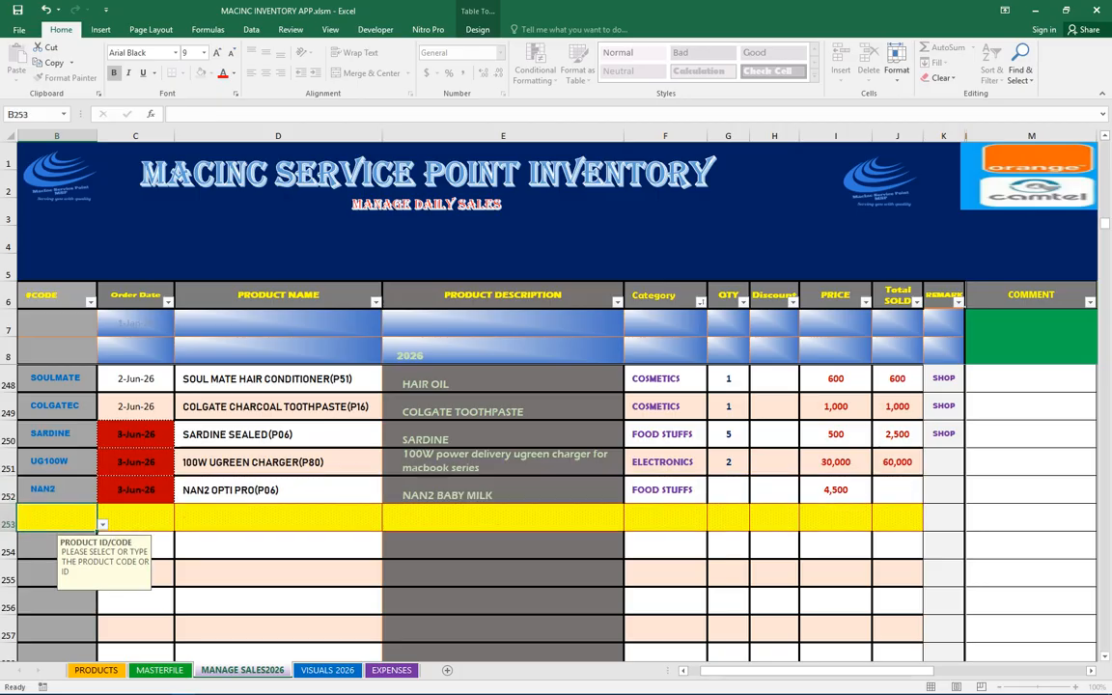
left_click(729, 491)
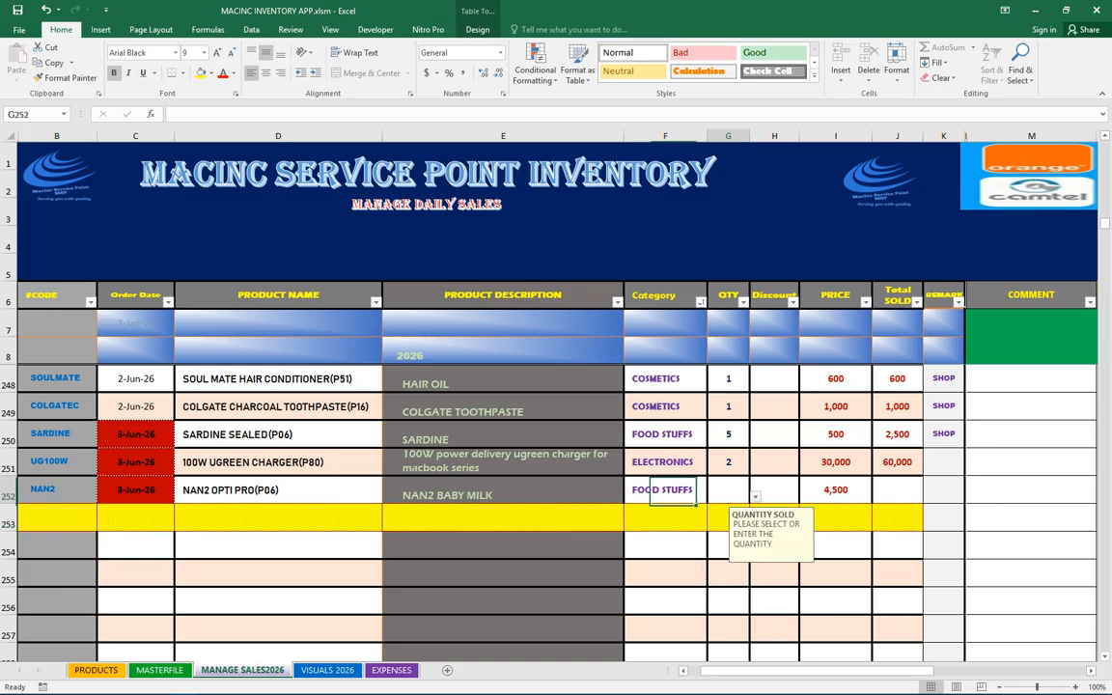
left_click(757, 497)
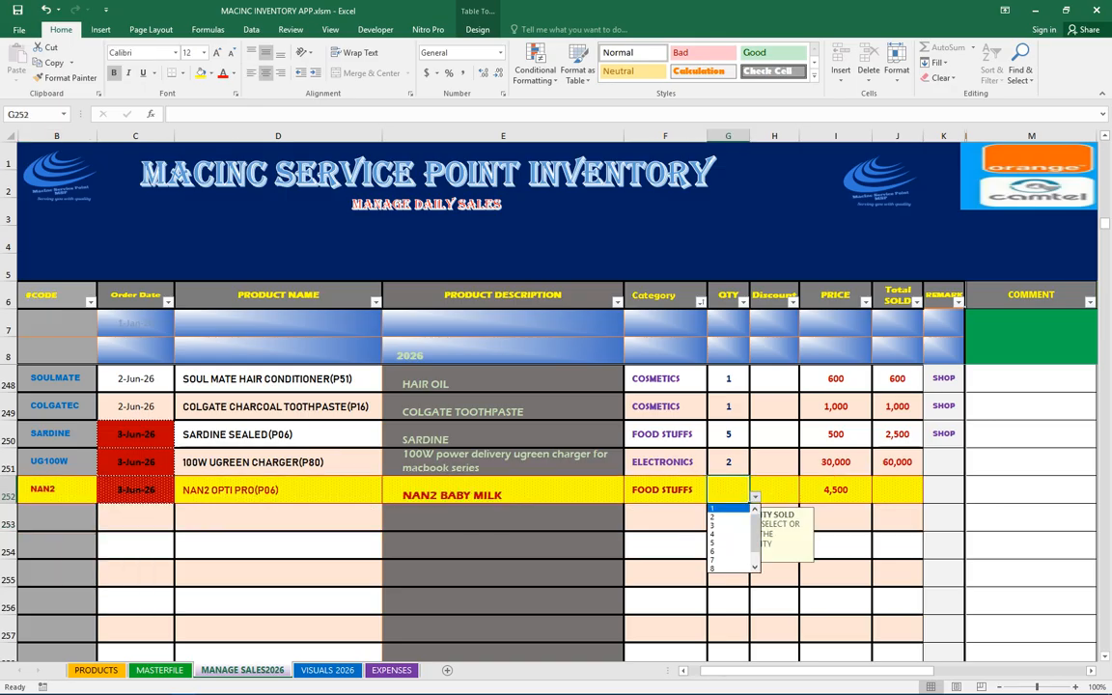
left_click(732, 510)
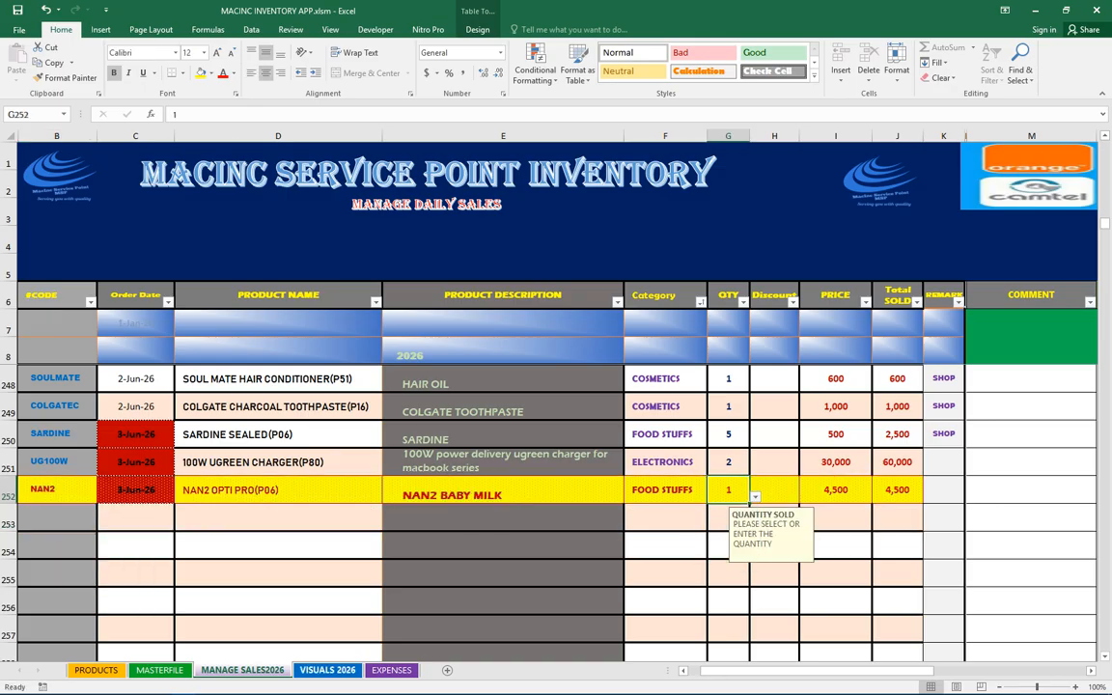
Examine the updated totals in VISUALS 2026 and the formula behind the June food stuffs figure
left_click(328, 670)
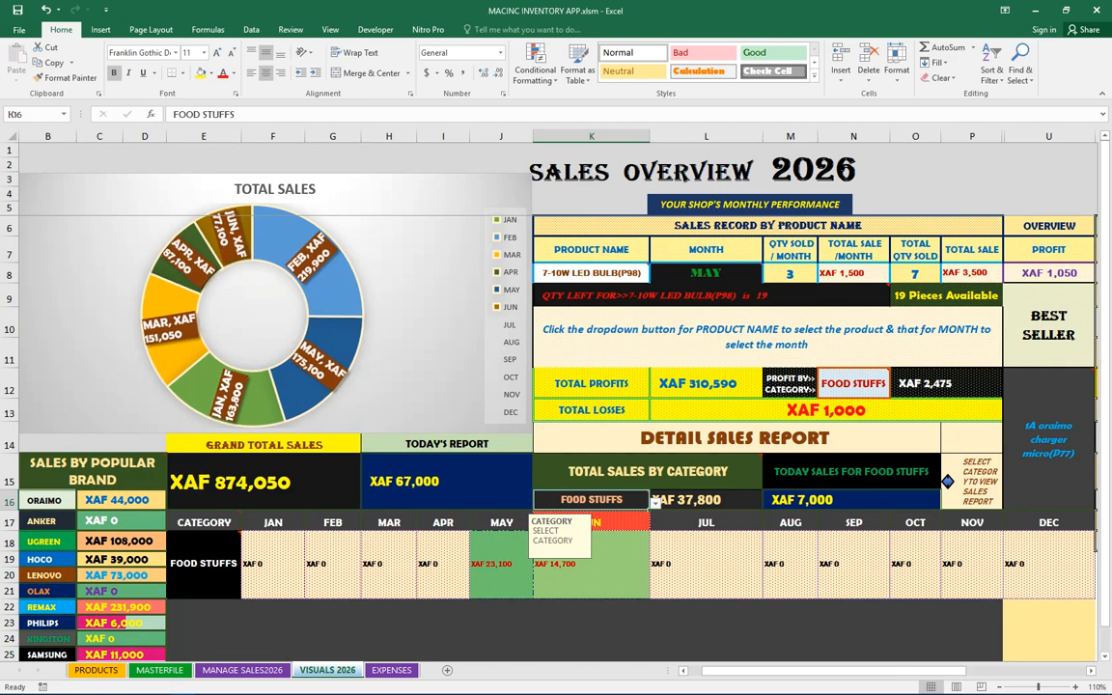
left_click(243, 670)
left_click(837, 491)
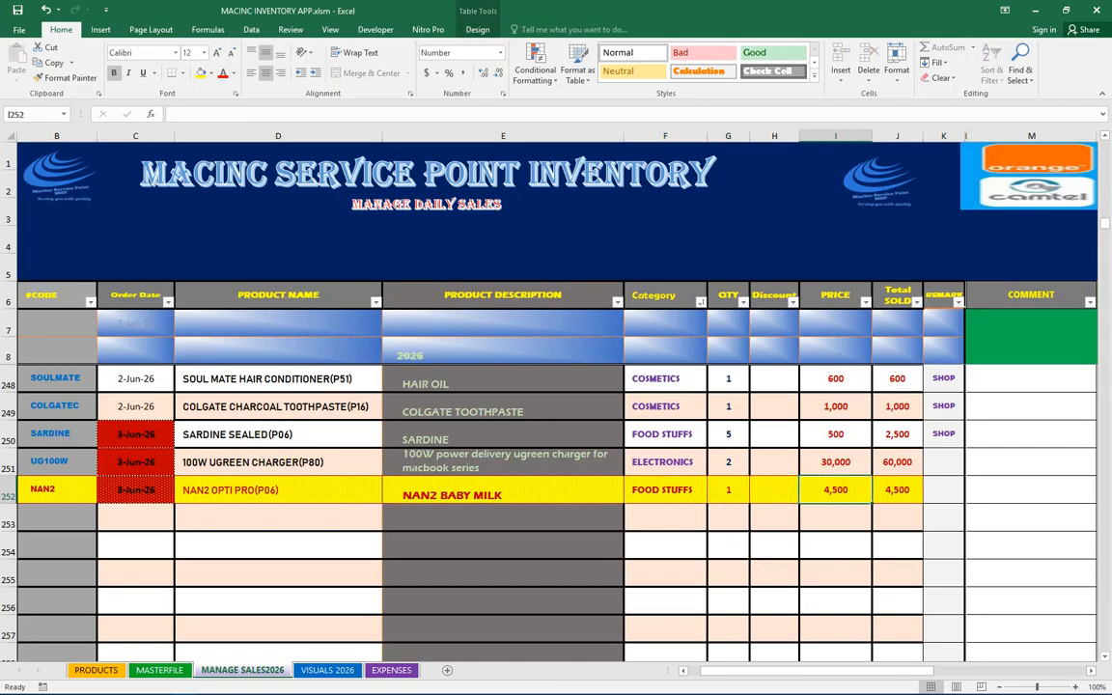
left_click(278, 434)
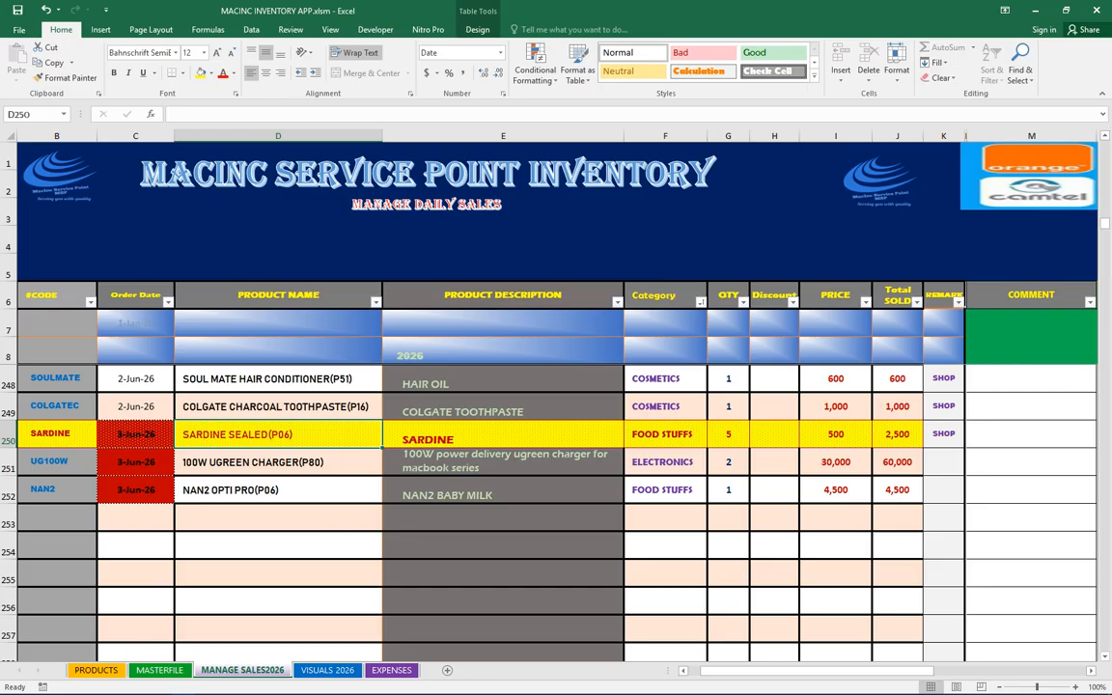
left_click(327, 670)
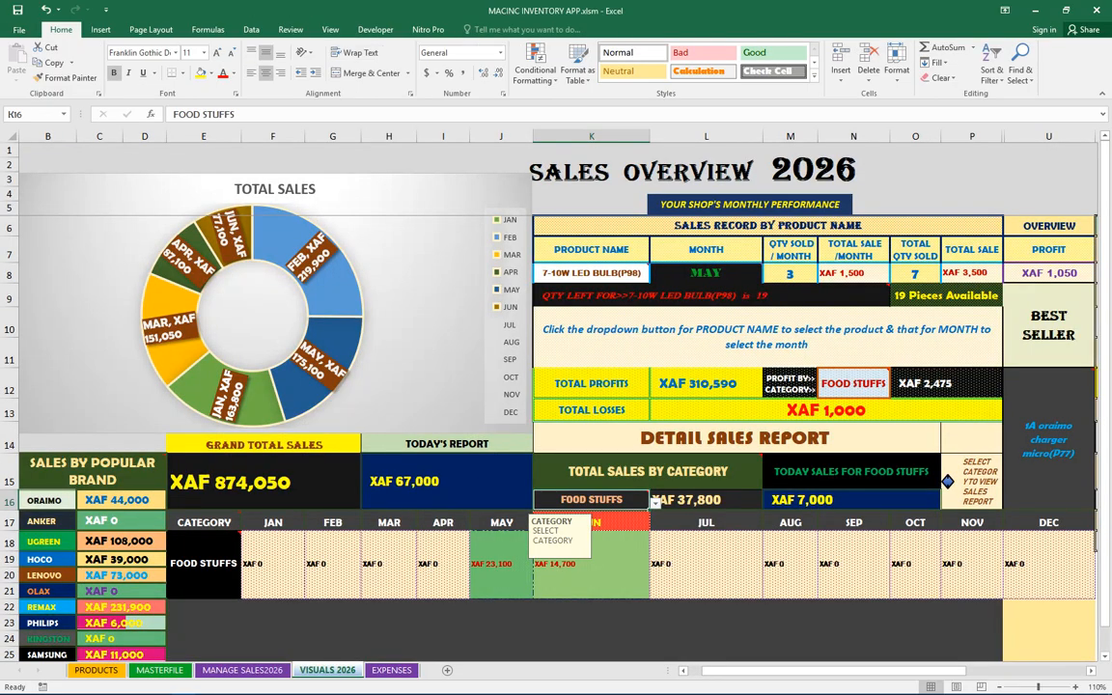
left_click_drag(1050, 328, 1050, 435)
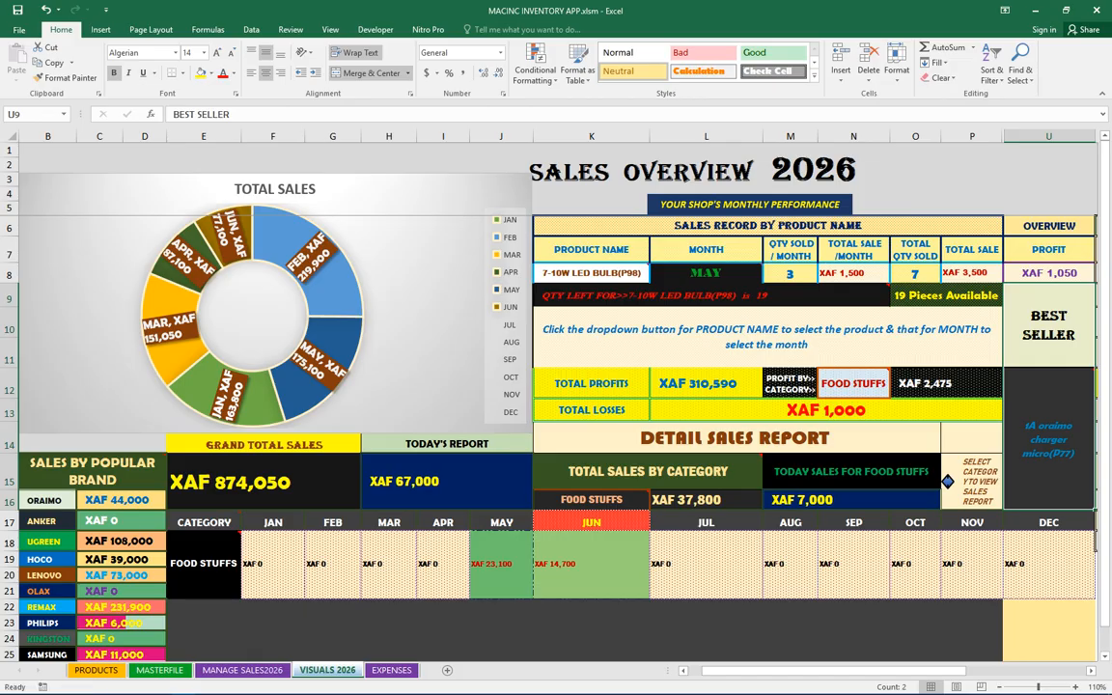
left_click(591, 565)
left_click_drag(593, 500, 593, 542)
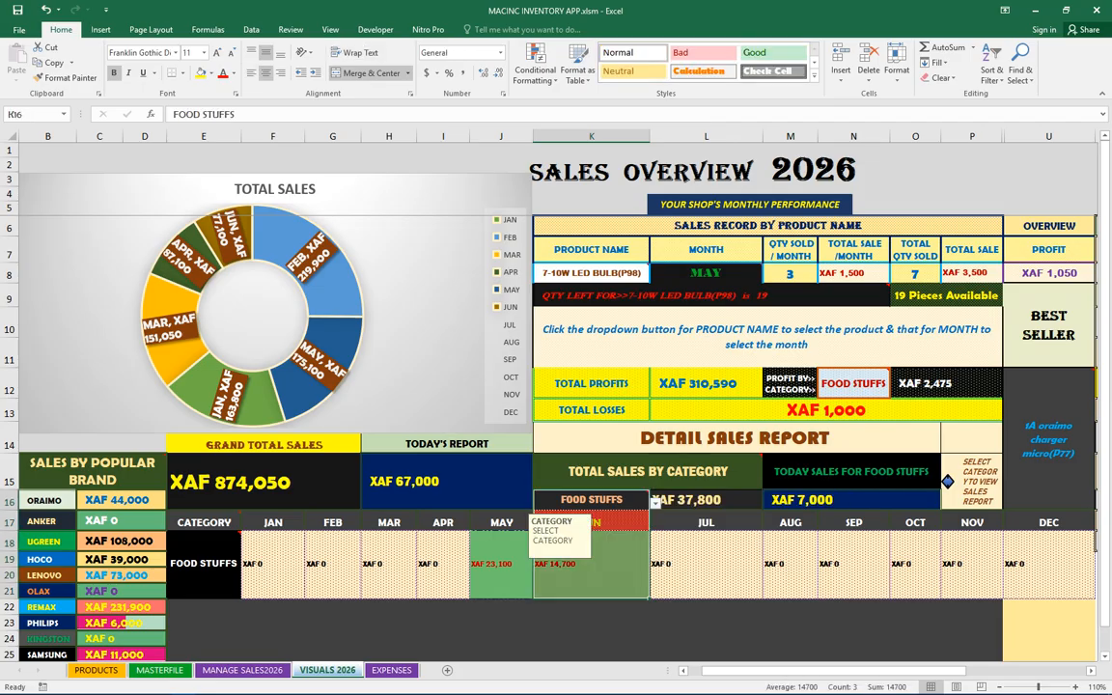
left_click(592, 565)
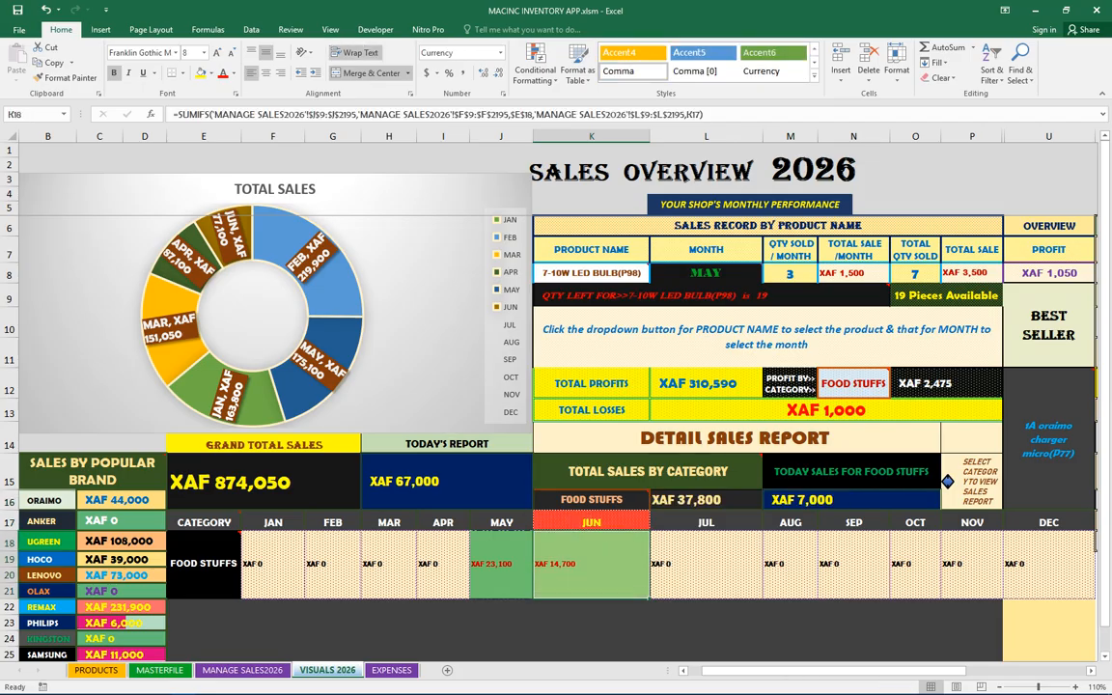
Set the Detail Sales Report category to ELECTRONICS and step through its monthly formula cells
left_click(204, 565)
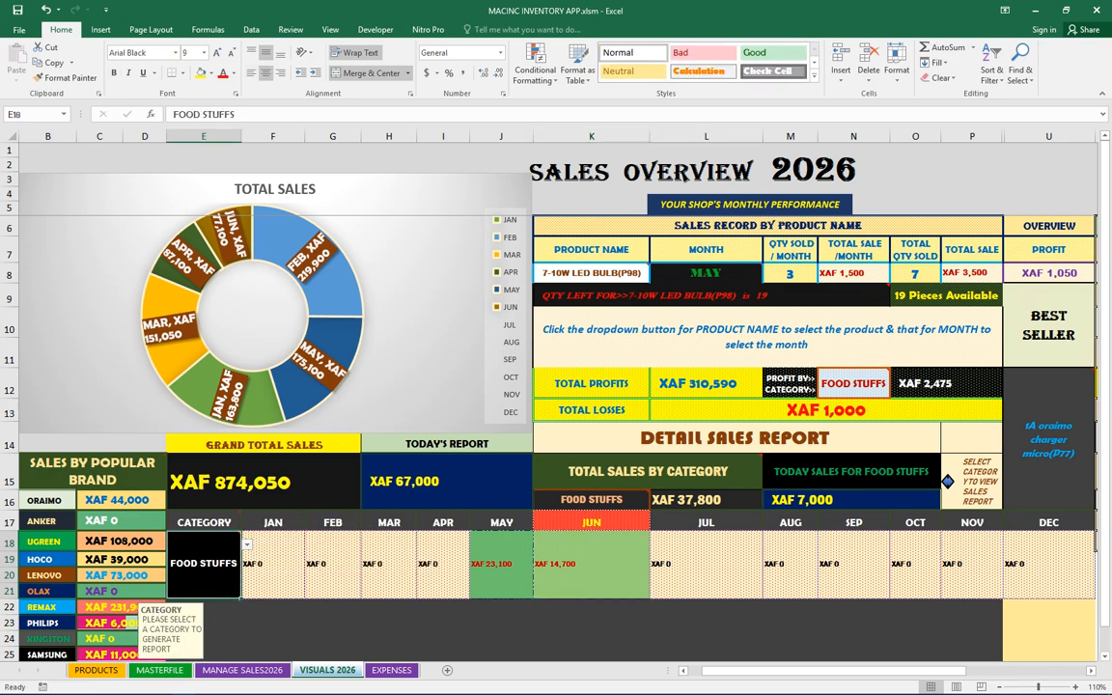
left_click(247, 545)
left_click(198, 589)
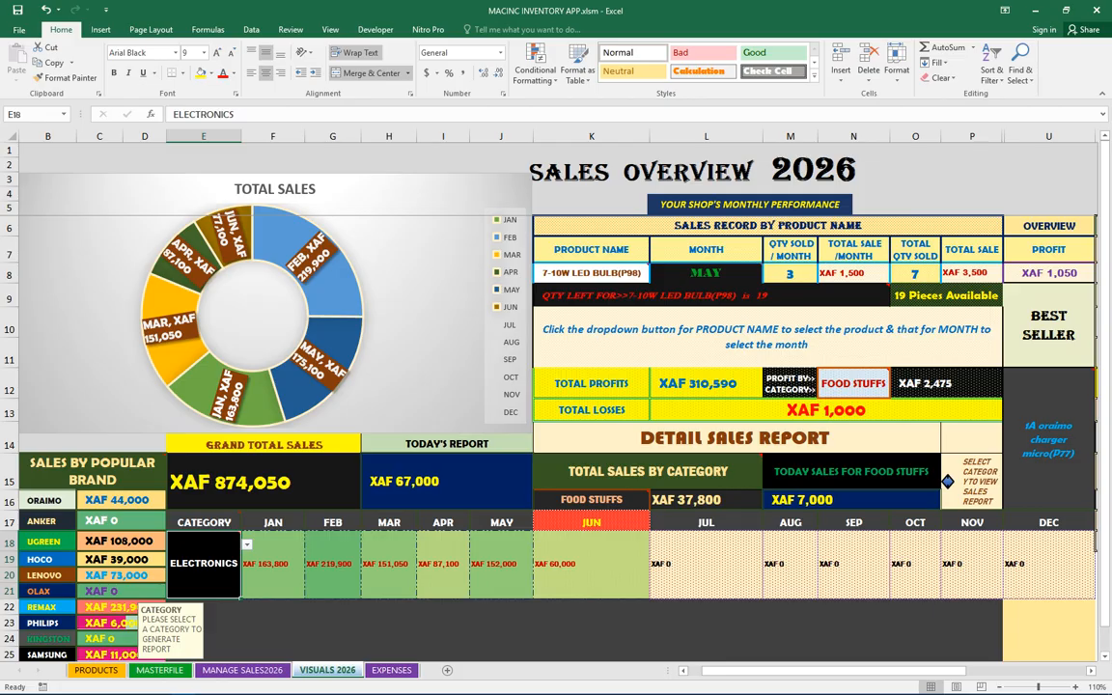
key("Right")
key("Right")
key("Right")
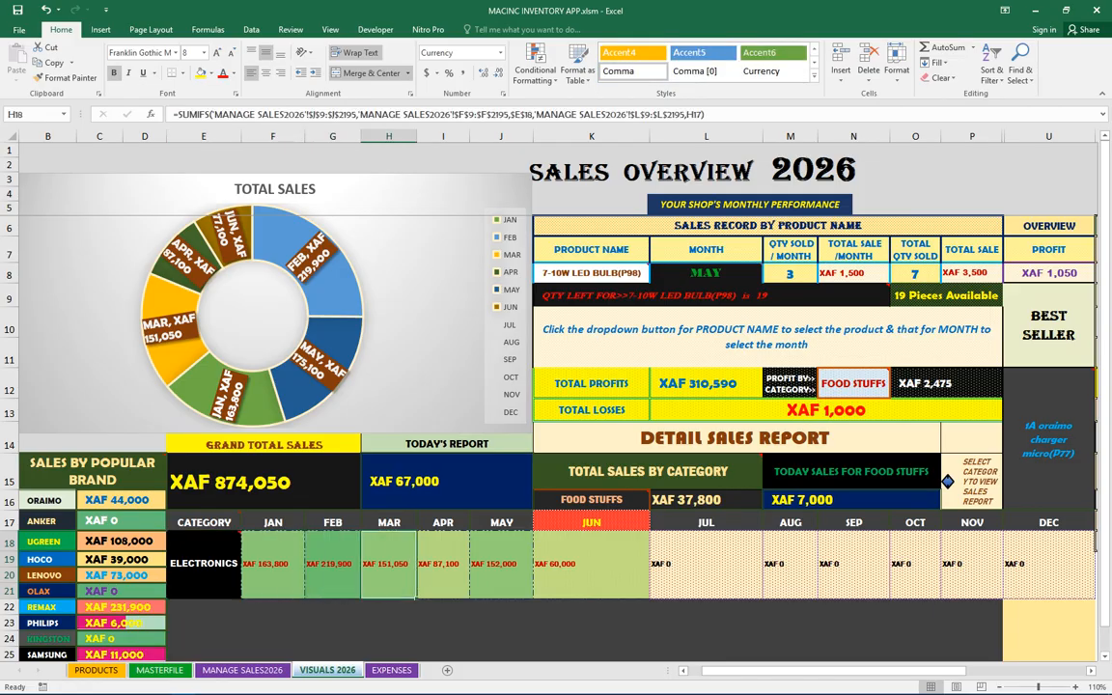
key("Right")
key("Right")
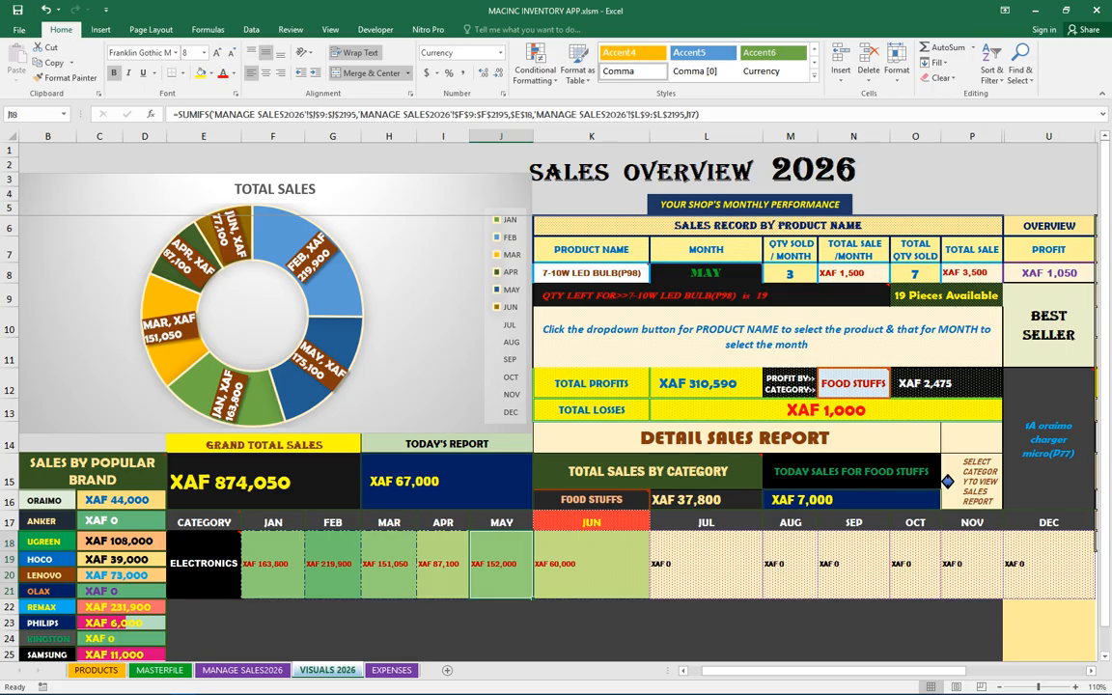
key("Right")
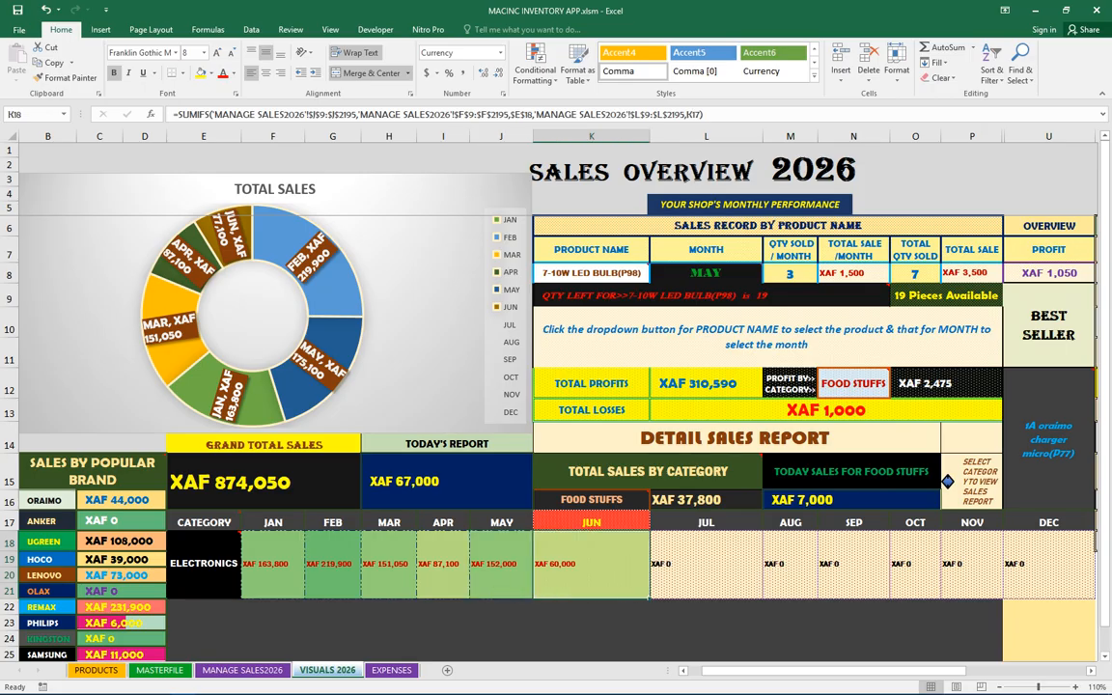
Cycle the Detail Sales Report category through COSMETICS and MEDICINE, and back to ELECTRONICS
key("Left")
key("Left")
key("Left")
key("Left")
key("Left")
key("Left")
key("alt+Down")
key("Down")
key("Down")
key("Return")
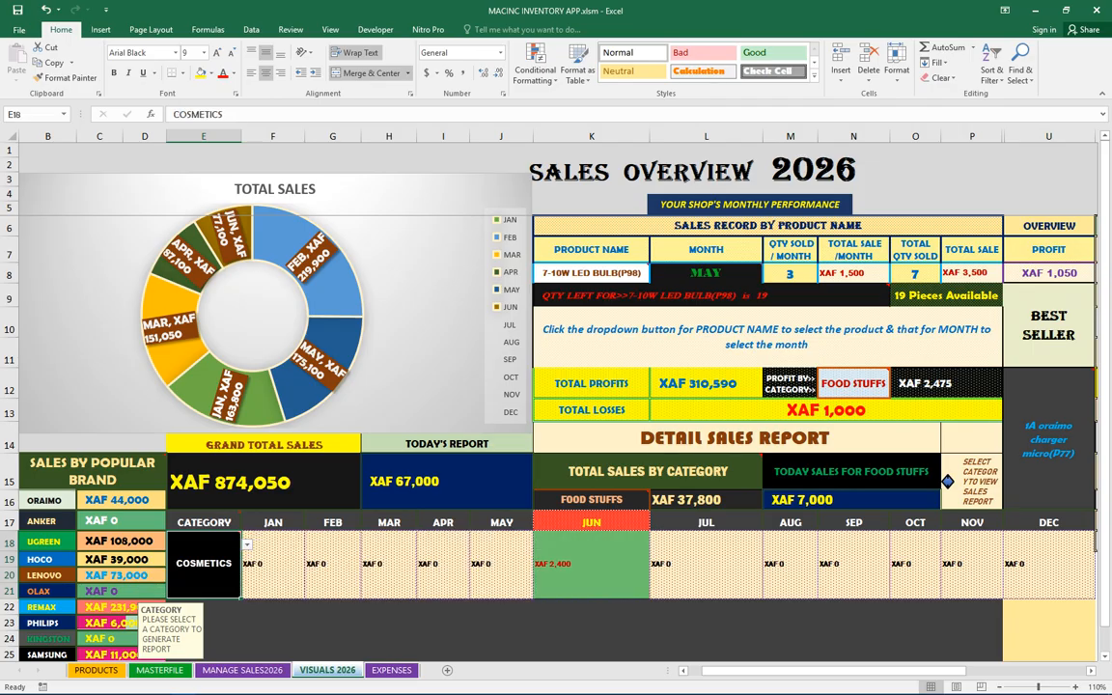
mouse_move(215, 564)
left_click(247, 545)
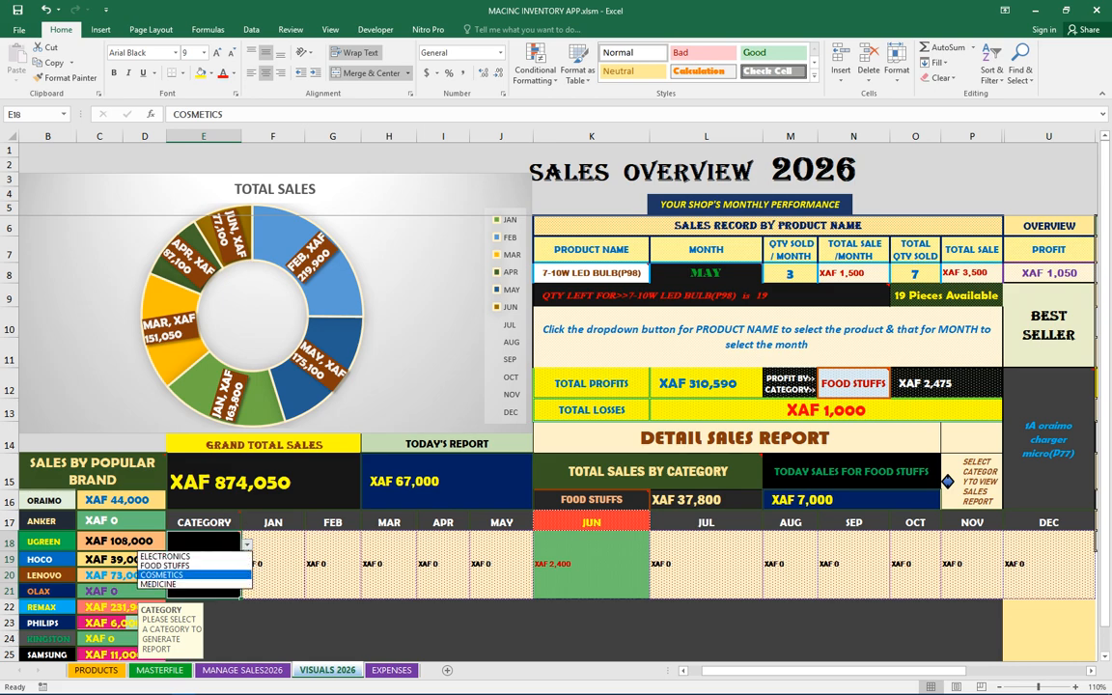
left_click(183, 584)
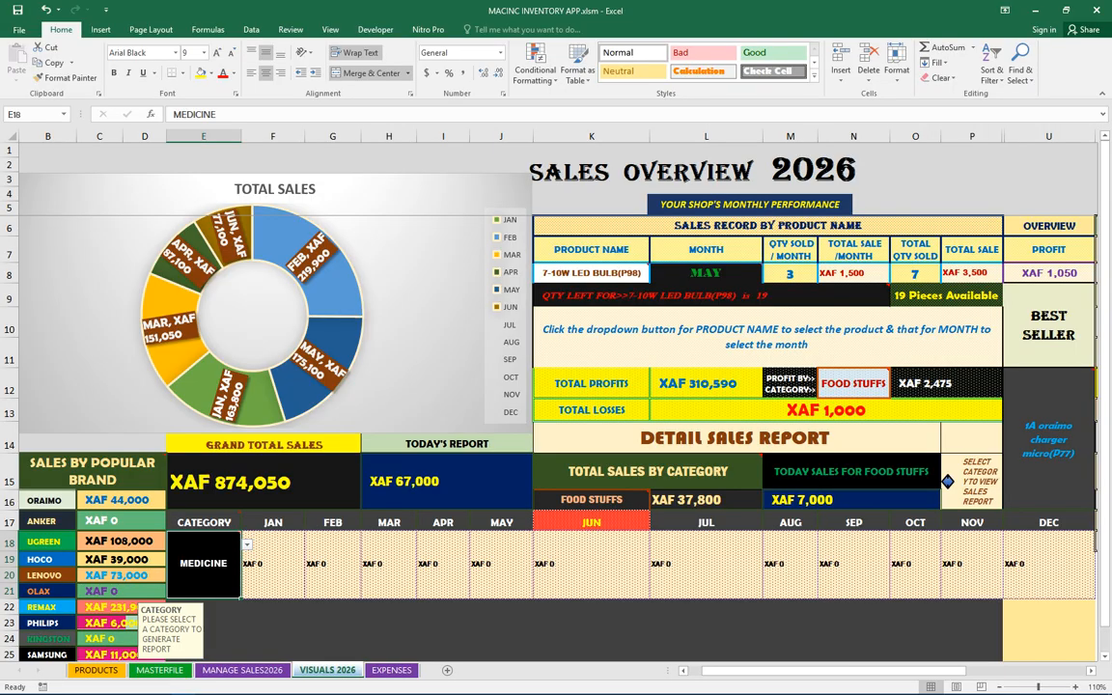
left_click(247, 546)
left_click(183, 557)
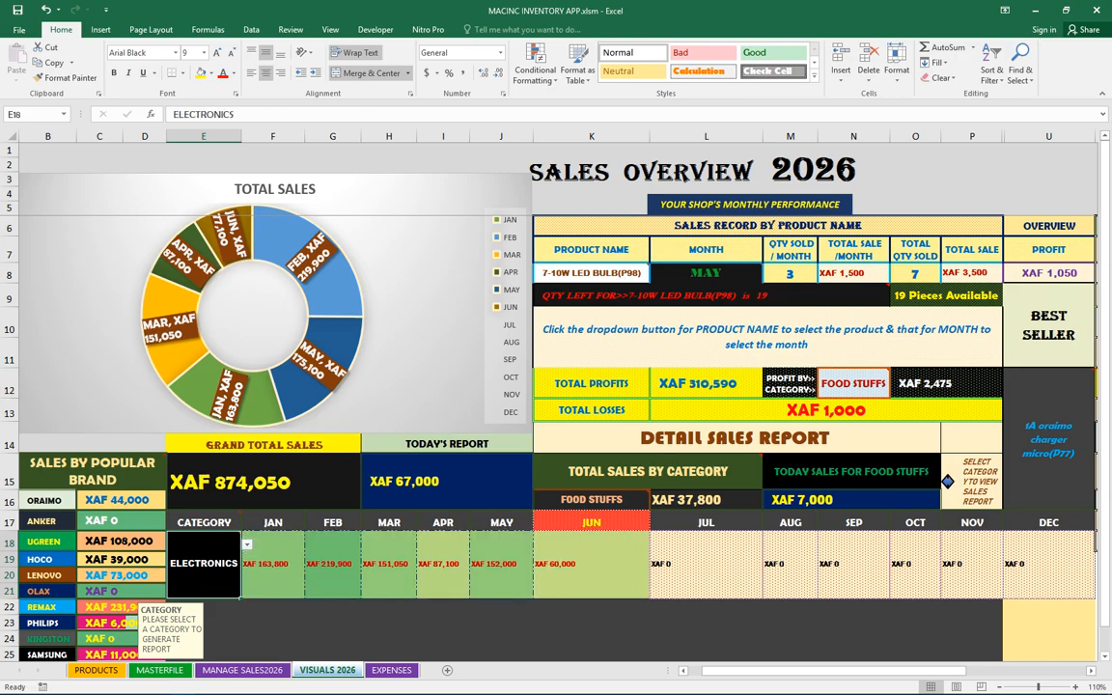
Inspect the Sales Record by Product Name formulas and select HOCO LIGHTENING CABLE(P92) as the product
left_click(706, 274)
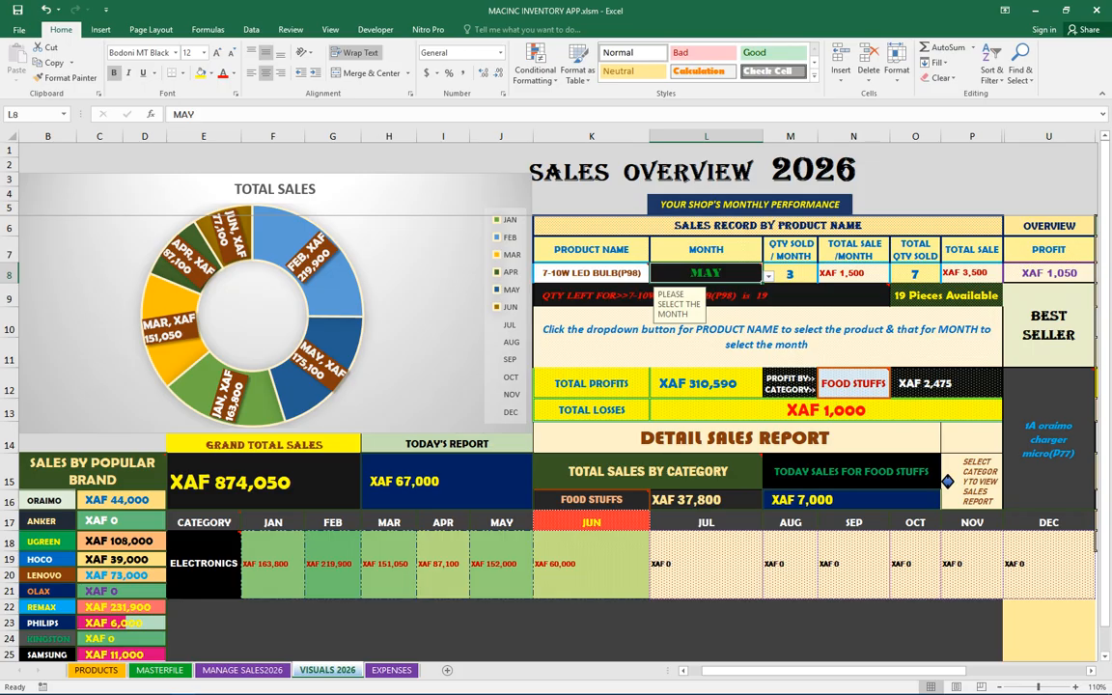
left_click(853, 274)
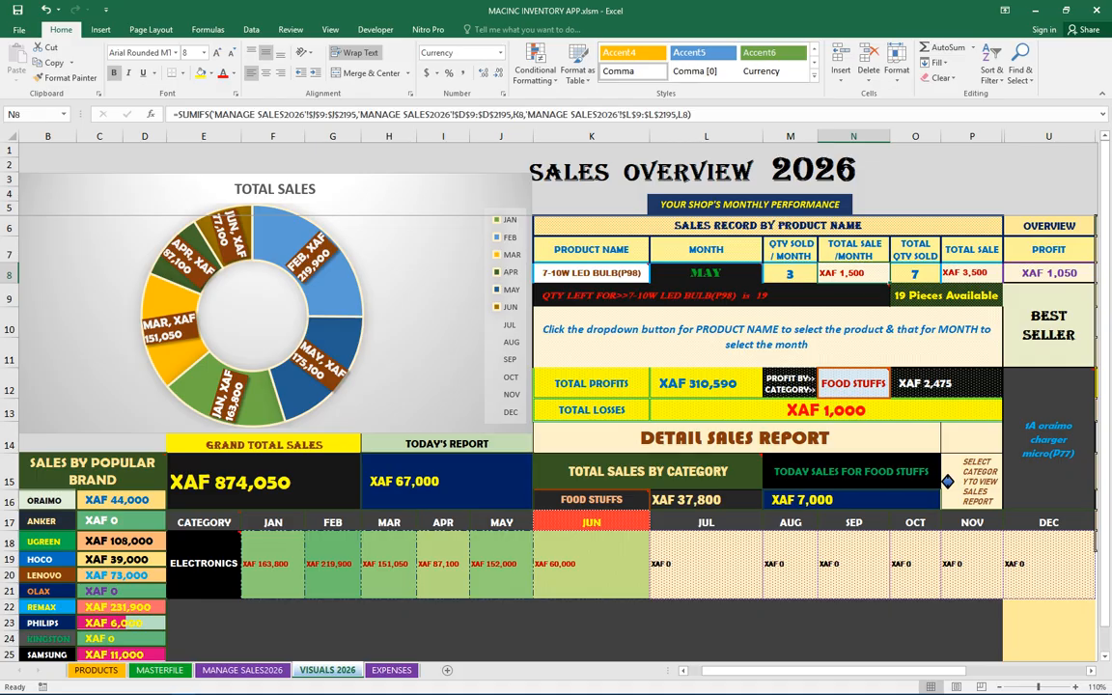
left_click(915, 273)
left_click(972, 273)
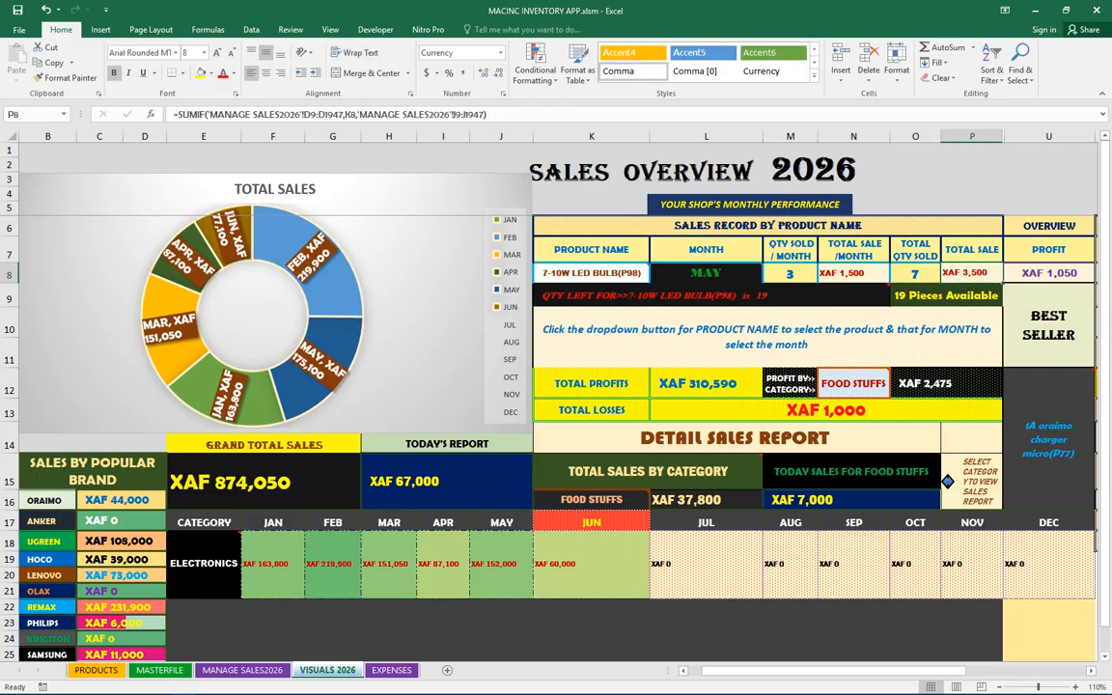
left_click(1050, 273)
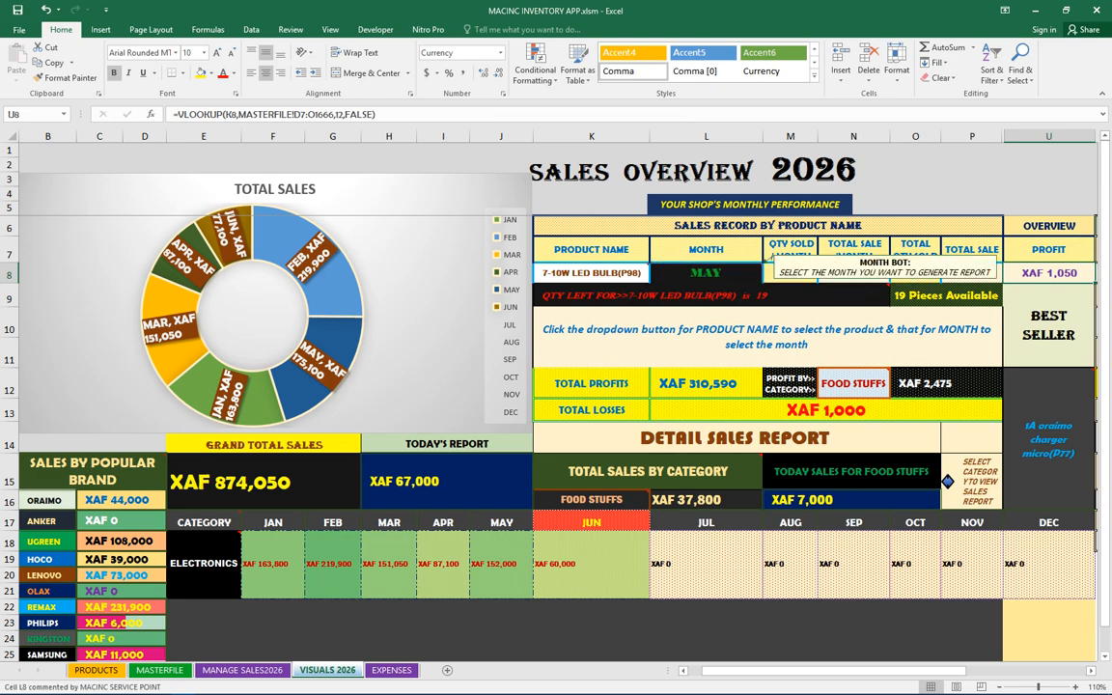
left_click(592, 273)
left_click(656, 276)
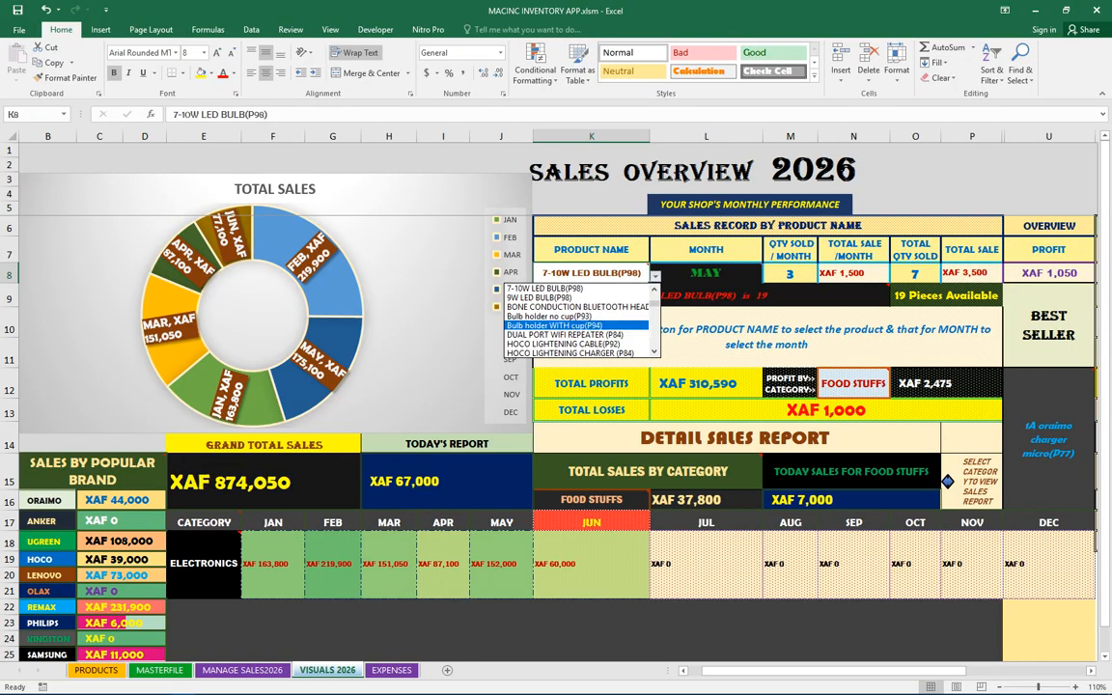
left_click(564, 344)
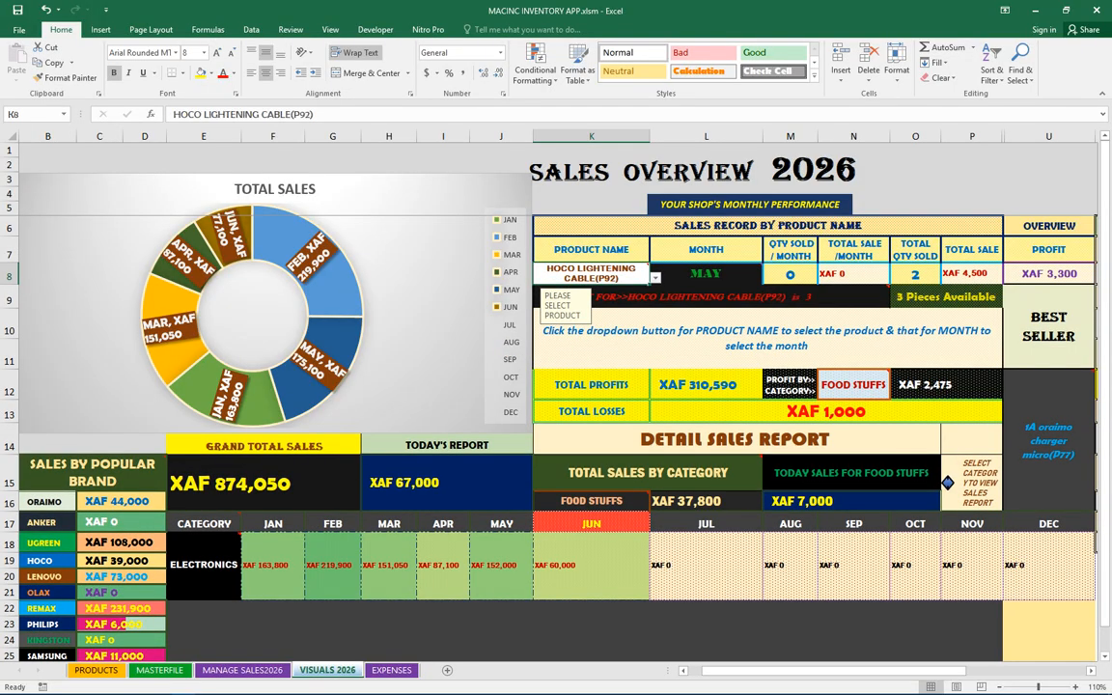
Inspect the formulas behind the quantity-left message, pieces available, and each Sales Record by Product Name cell
left_click(711, 298)
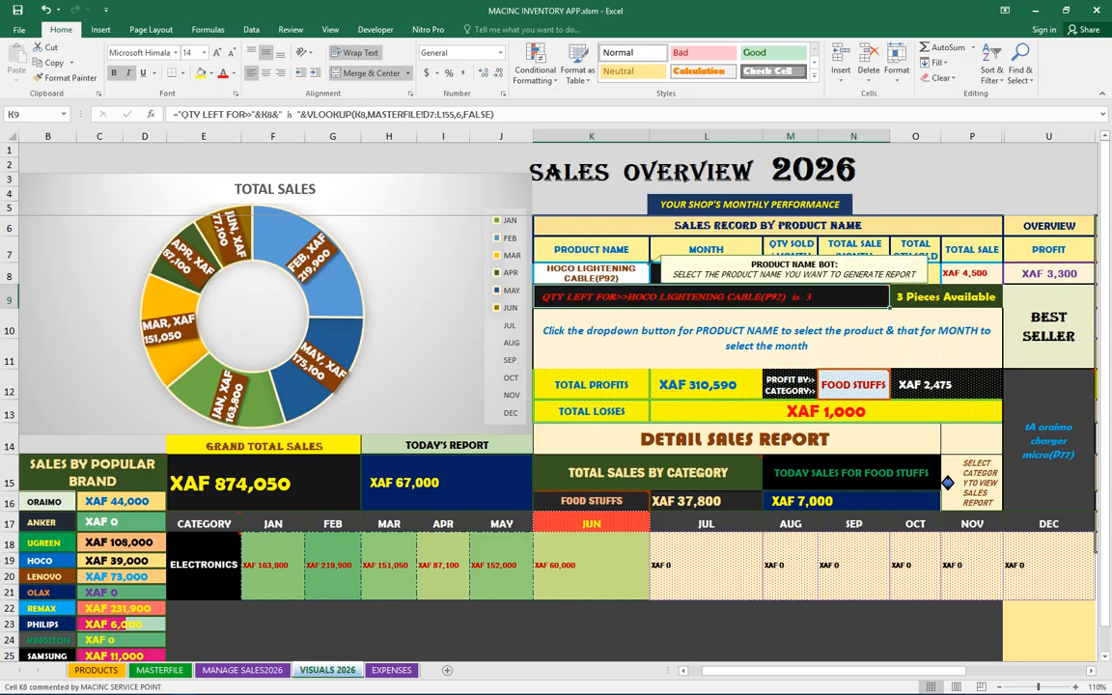
left_click(945, 297)
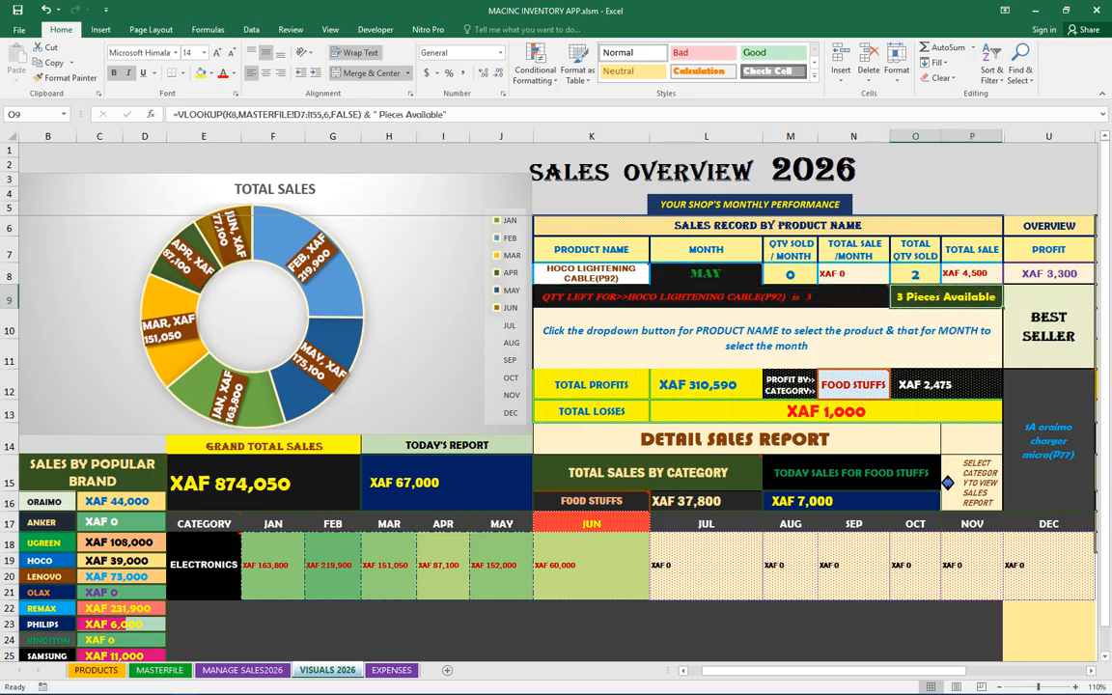
left_click(592, 274)
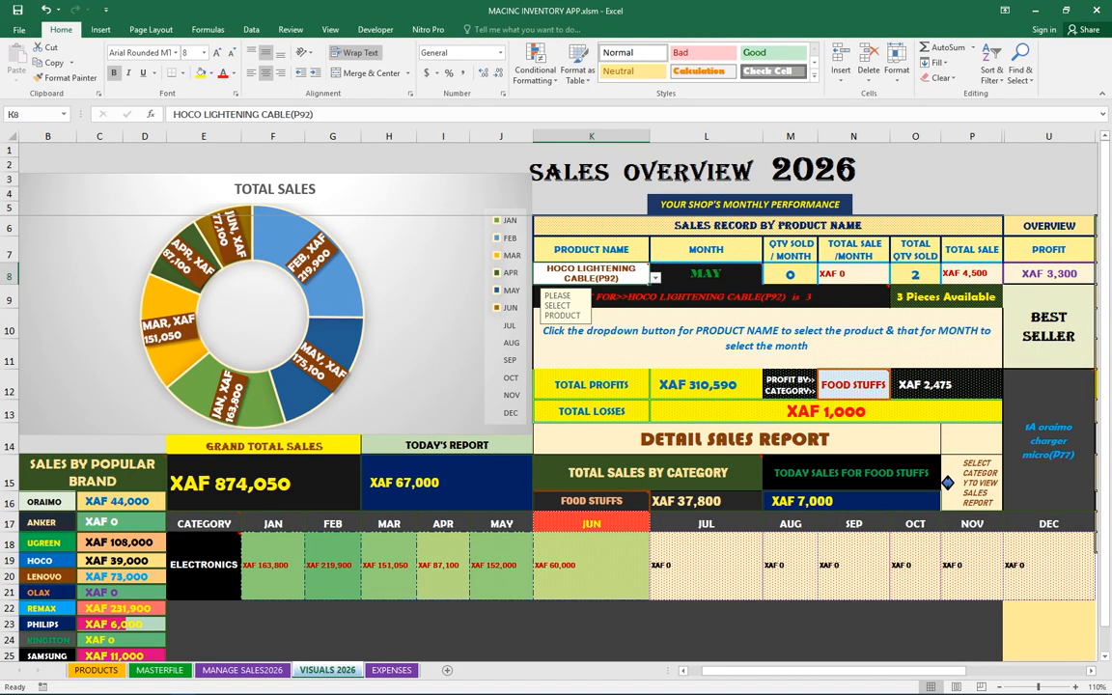
left_click(915, 275)
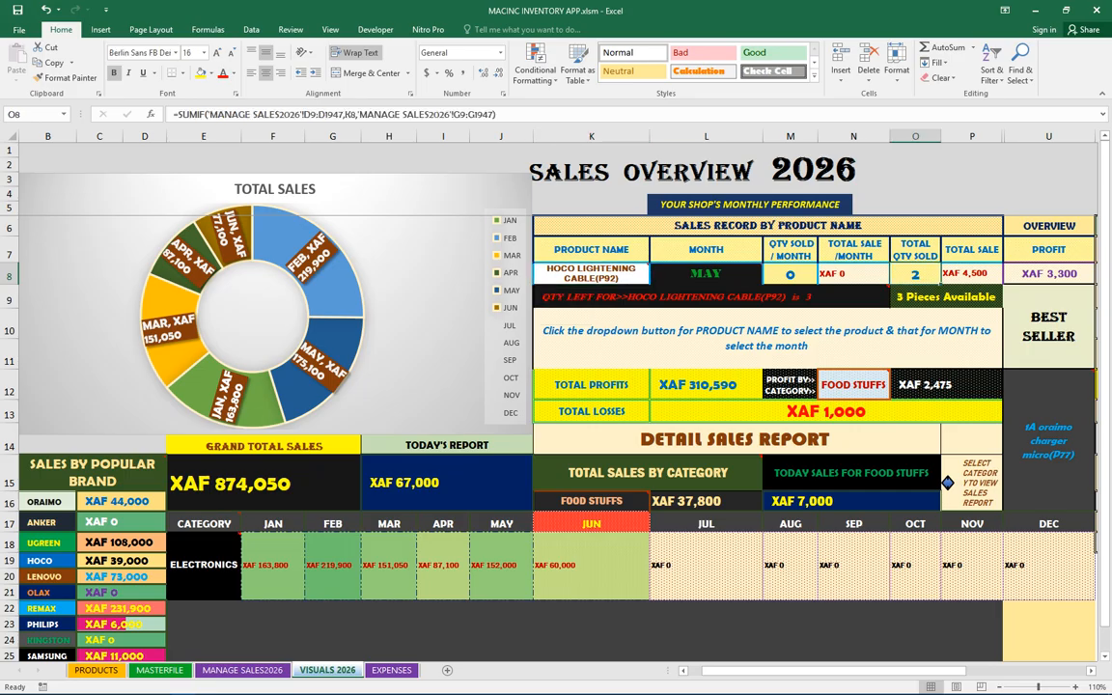
left_click(790, 276)
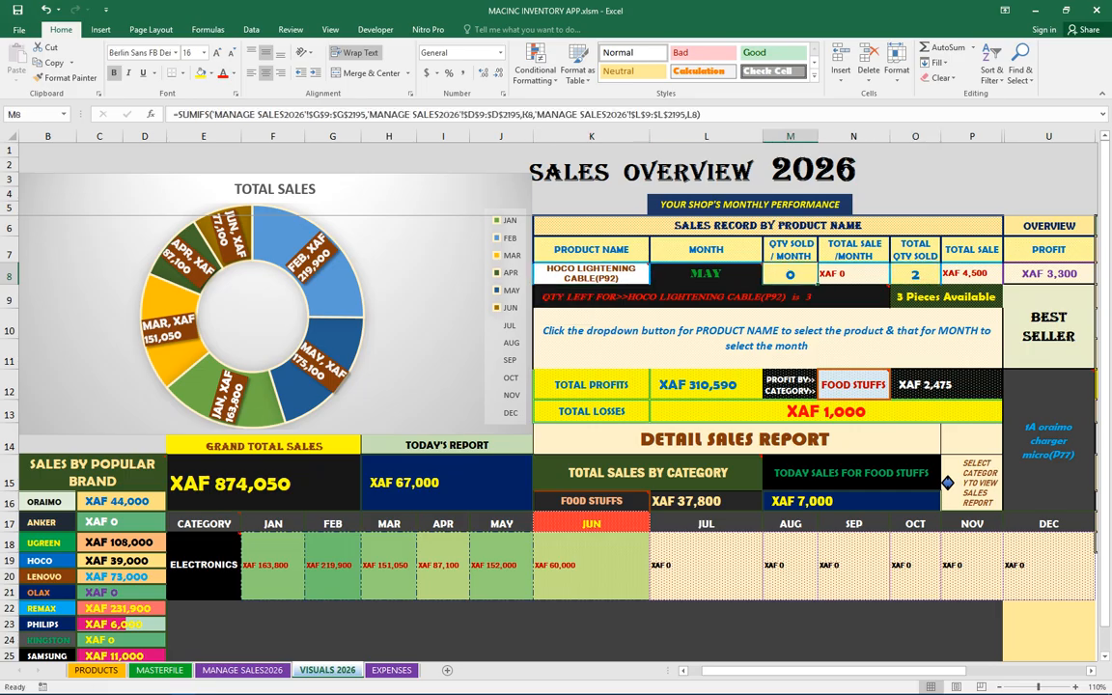
left_click(853, 275)
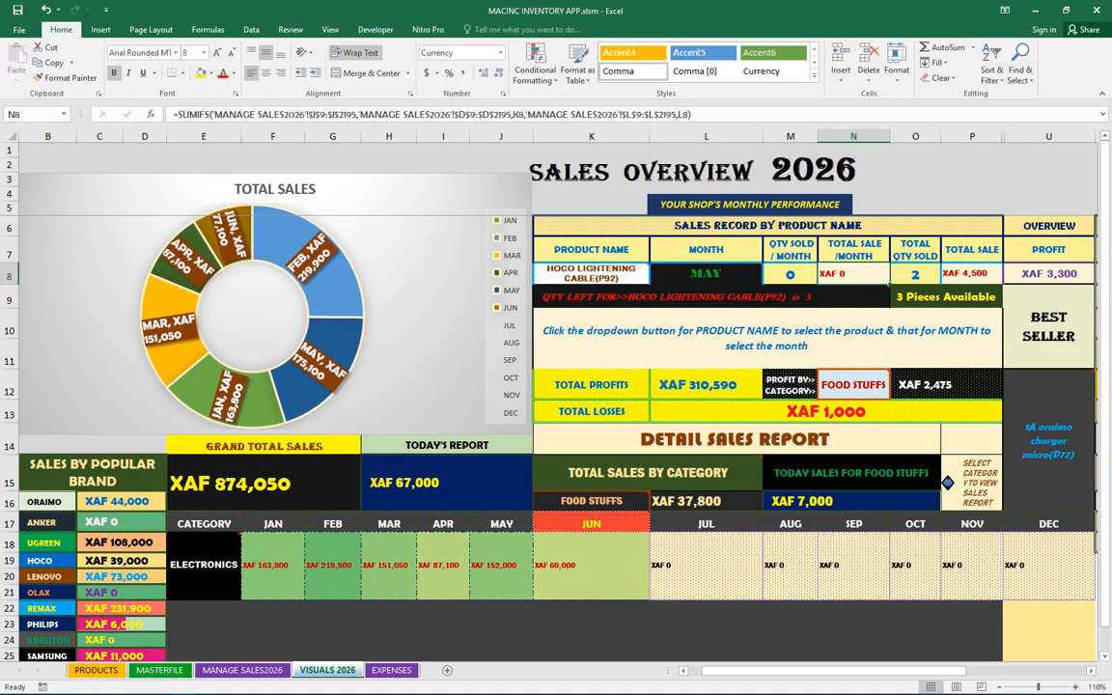
left_click(973, 274)
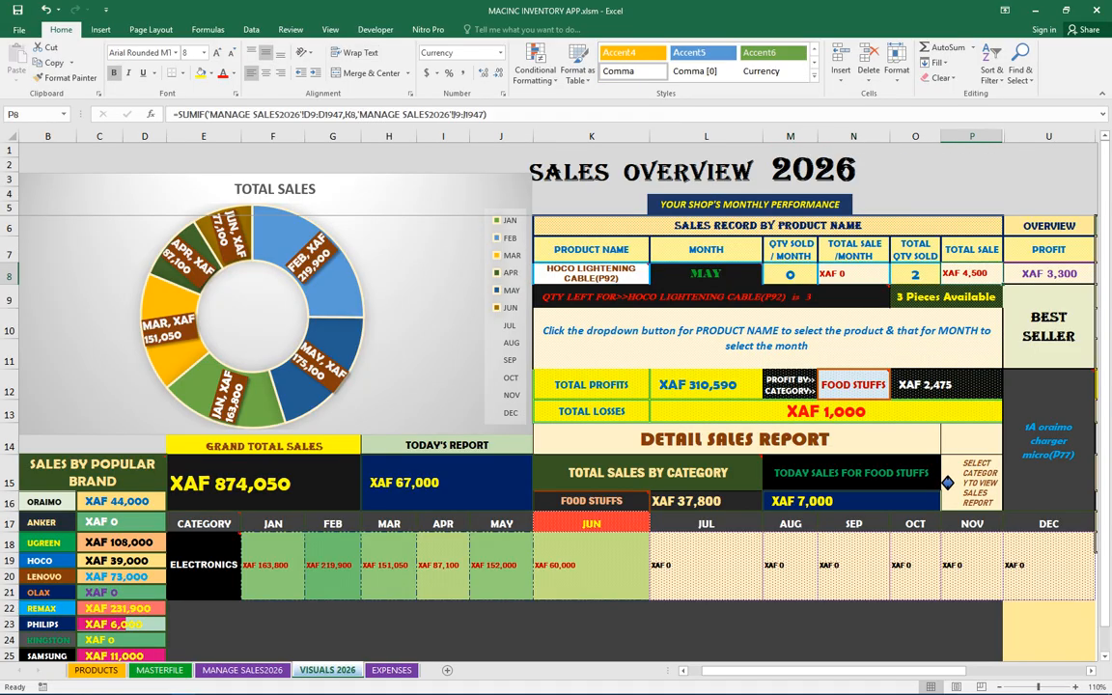
left_click(715, 275)
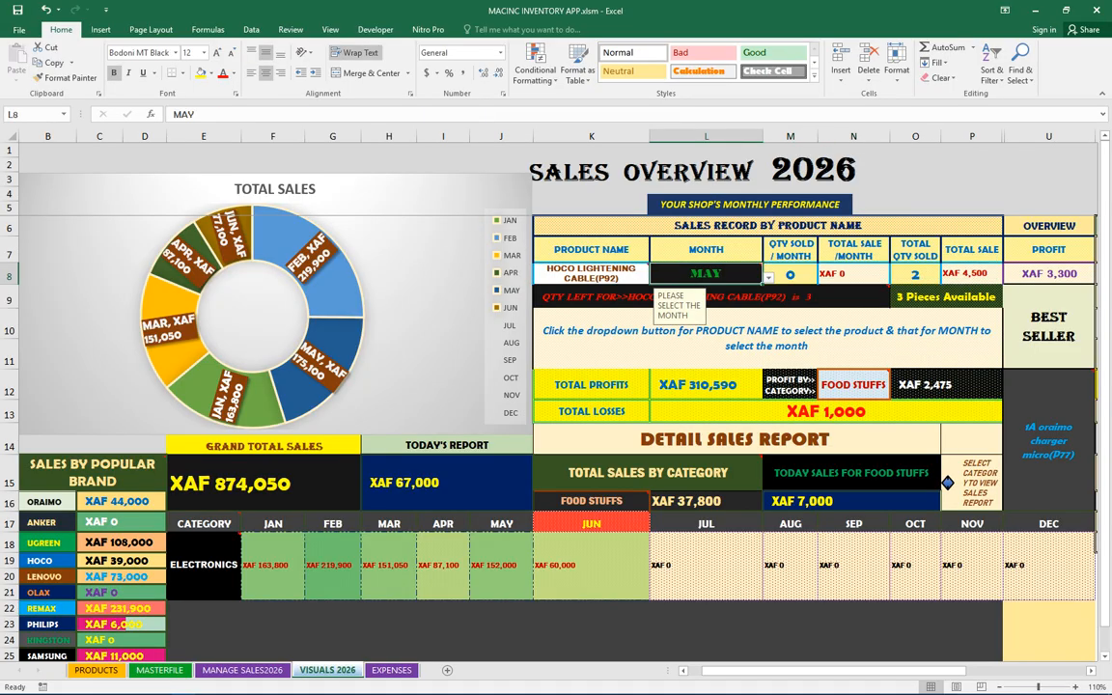
Switch the Sales Record month to APR, then to MAR
left_click(769, 278)
scroll(705, 301, "up", 2)
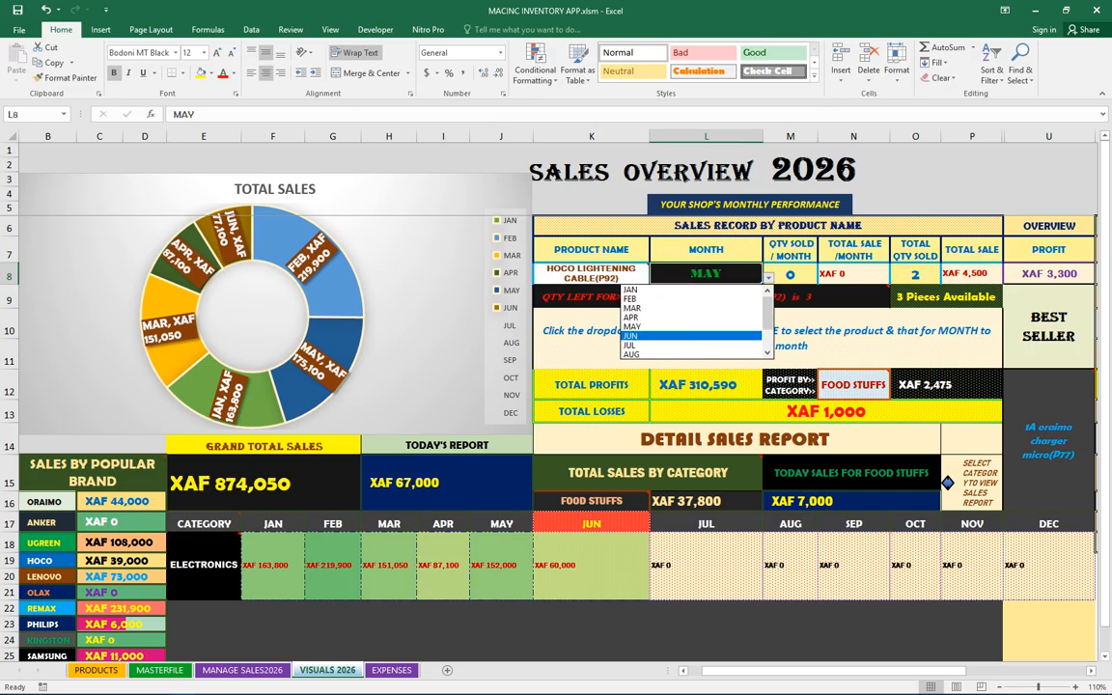
left_click(692, 318)
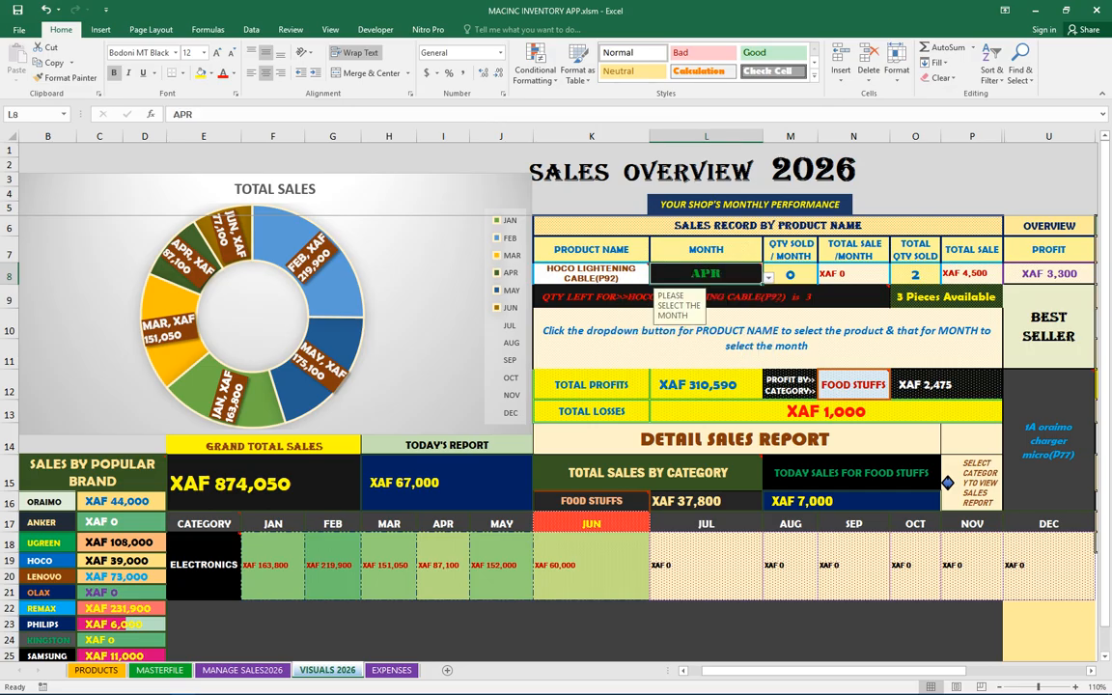
left_click(769, 278)
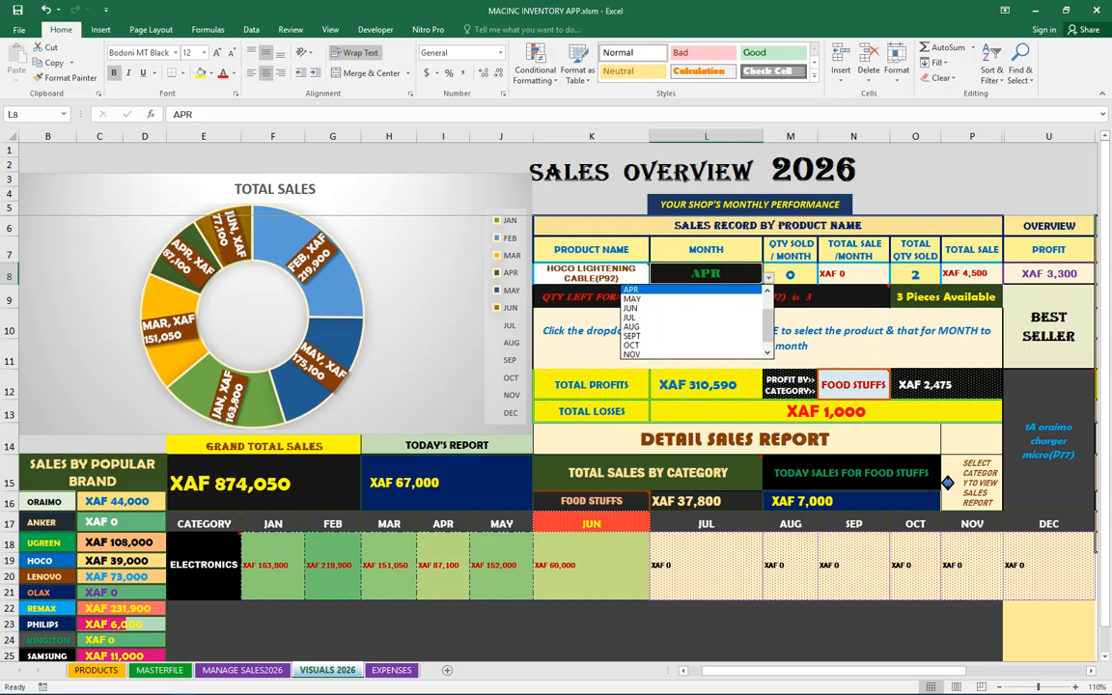
scroll(693, 316, "up", 1)
left_click(691, 308)
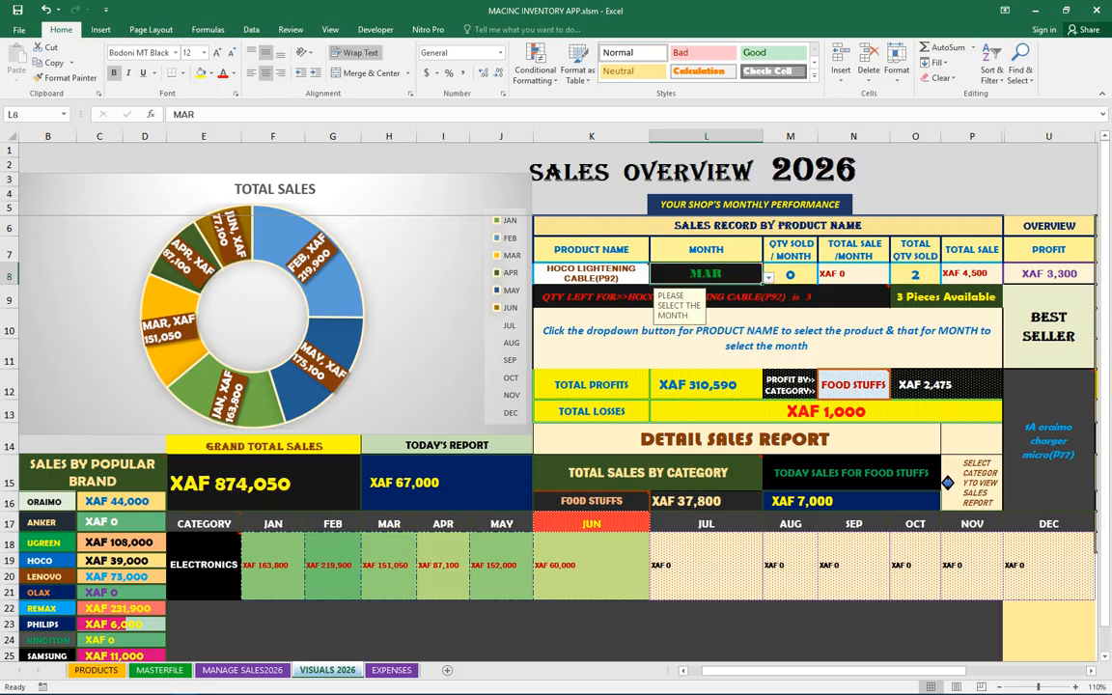
left_click(769, 277)
key("Up")
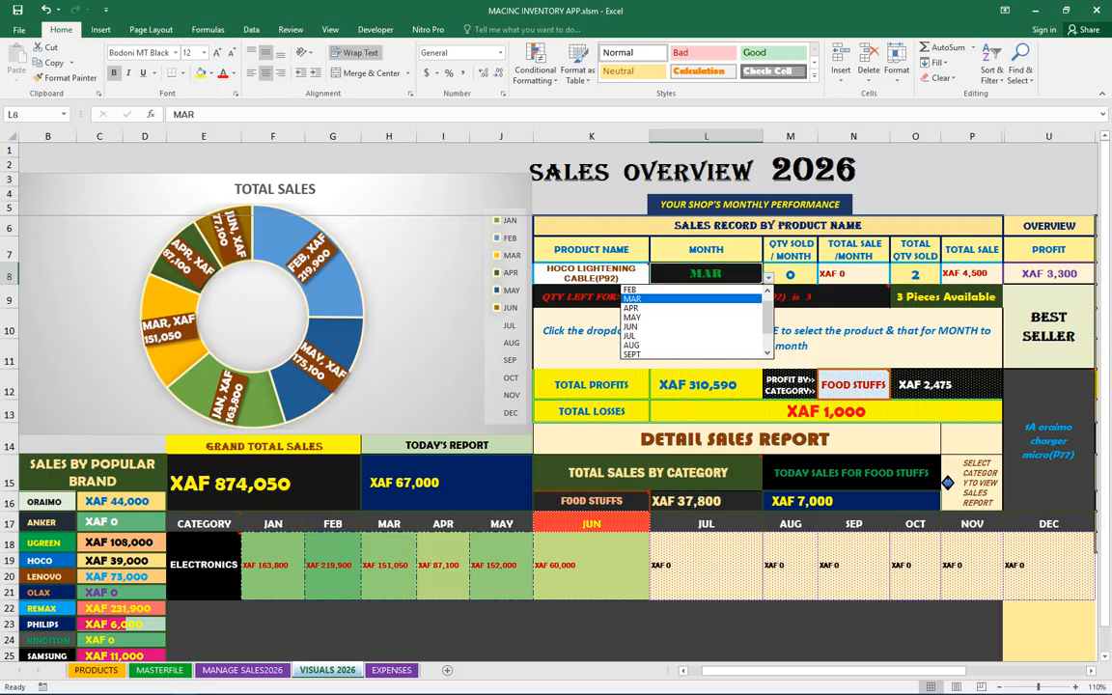
left_click(768, 277)
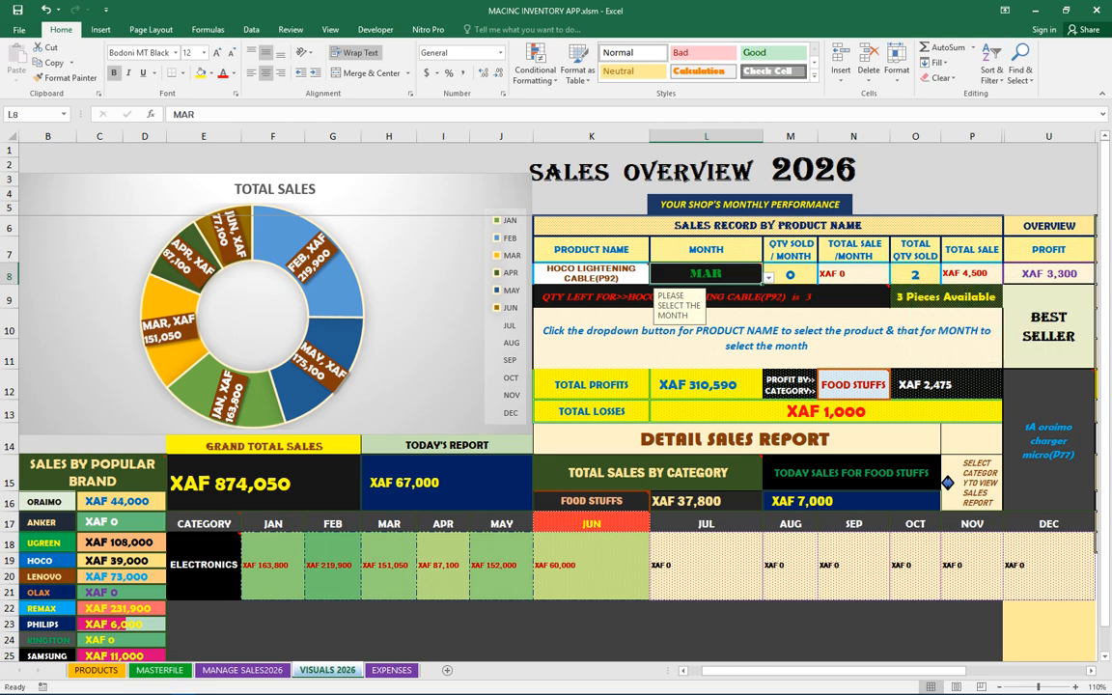
Set the Sales Record month to FEB and then to JAN
left_click(769, 277)
scroll(694, 299, "up", 1)
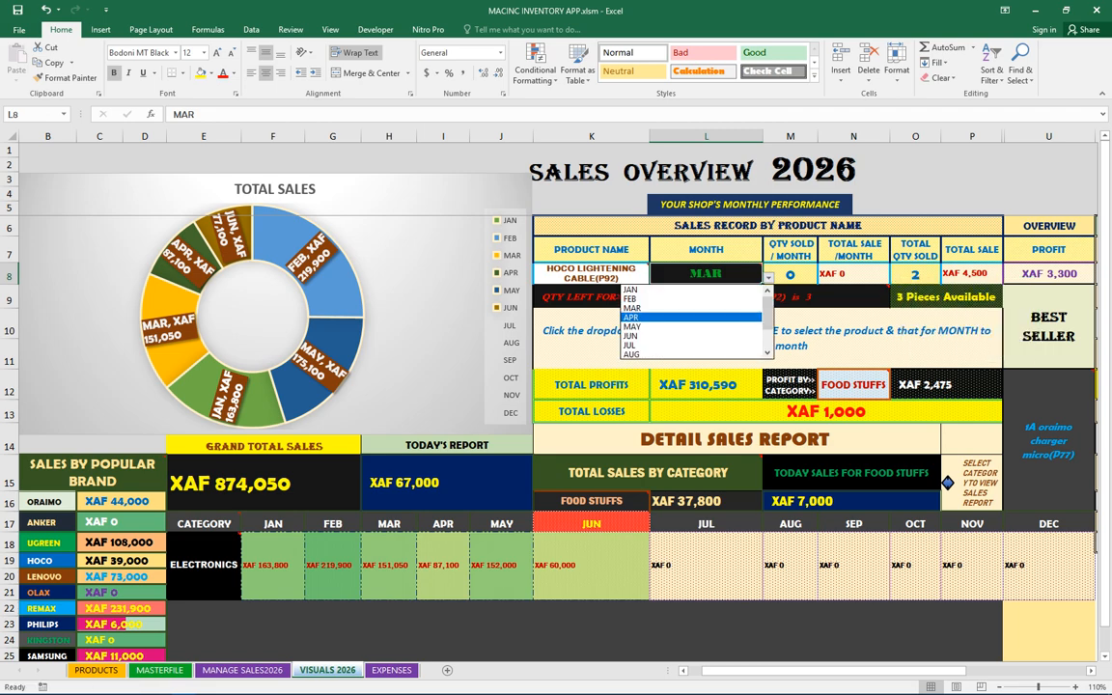
left_click(691, 298)
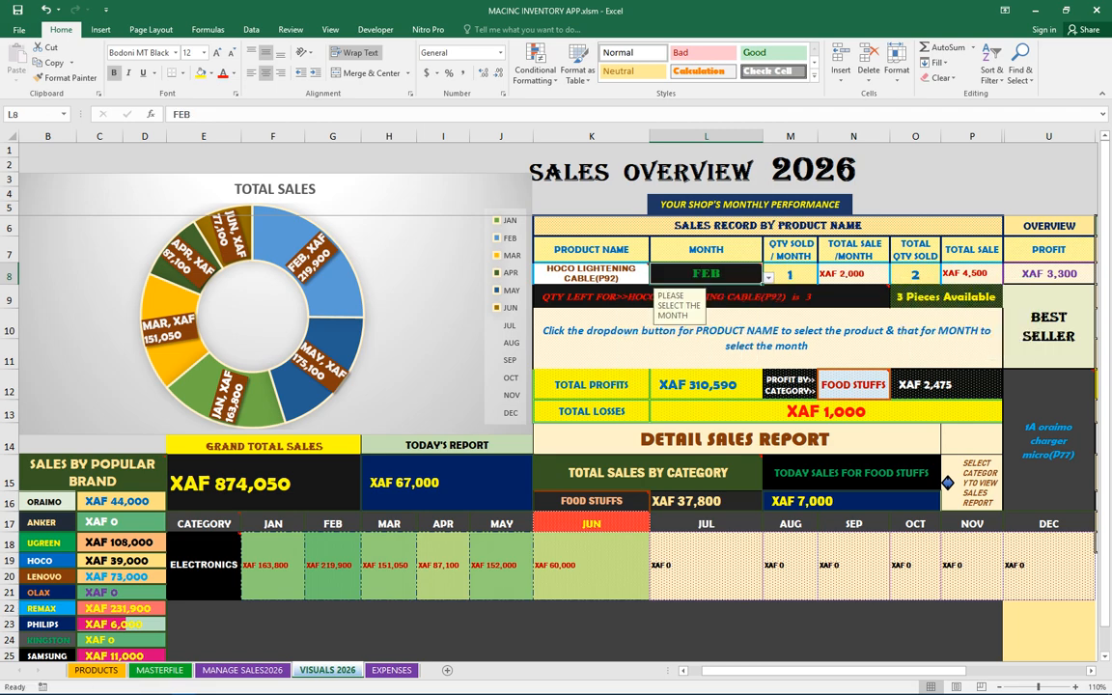
left_click(790, 275)
left_click(724, 275)
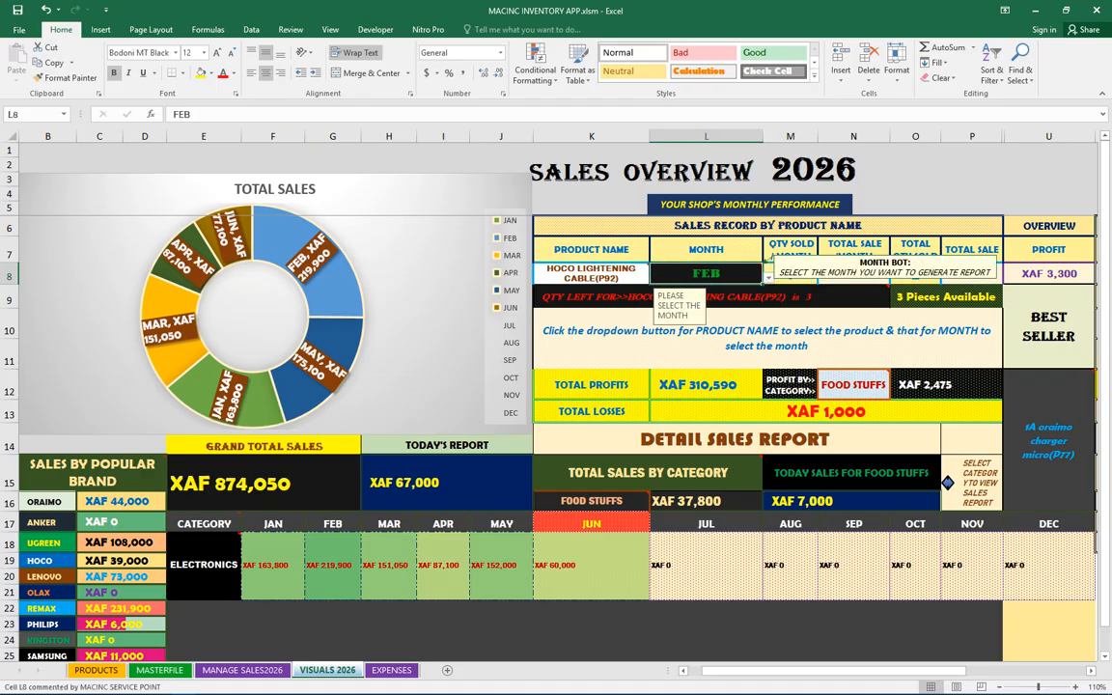
left_click(769, 278)
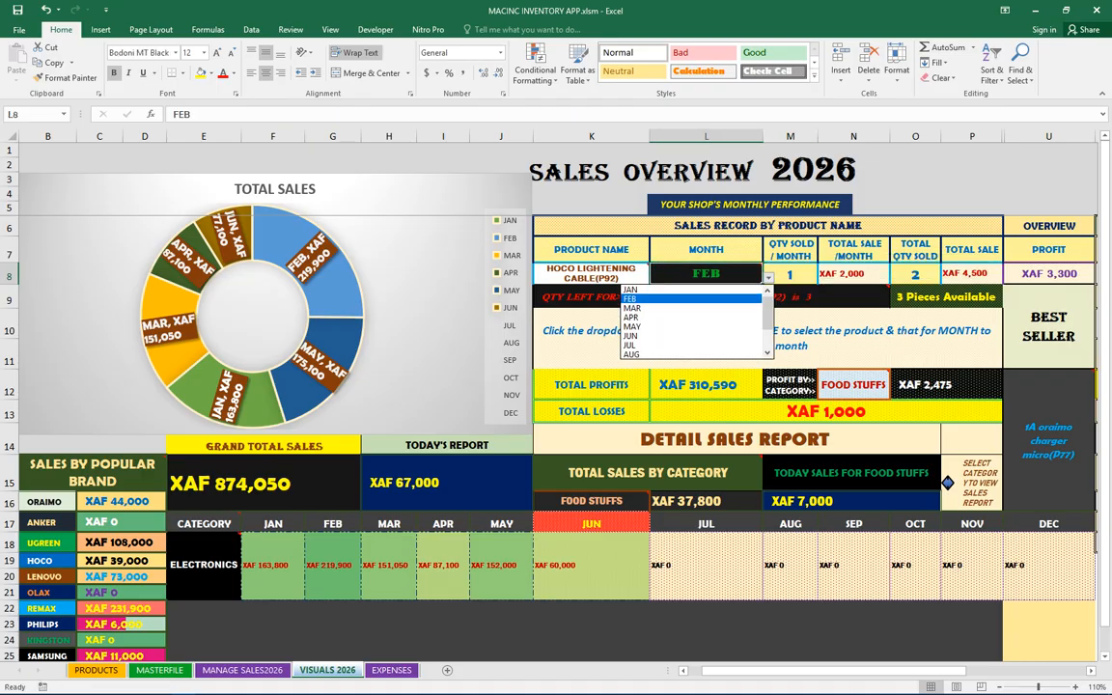
left_click(691, 289)
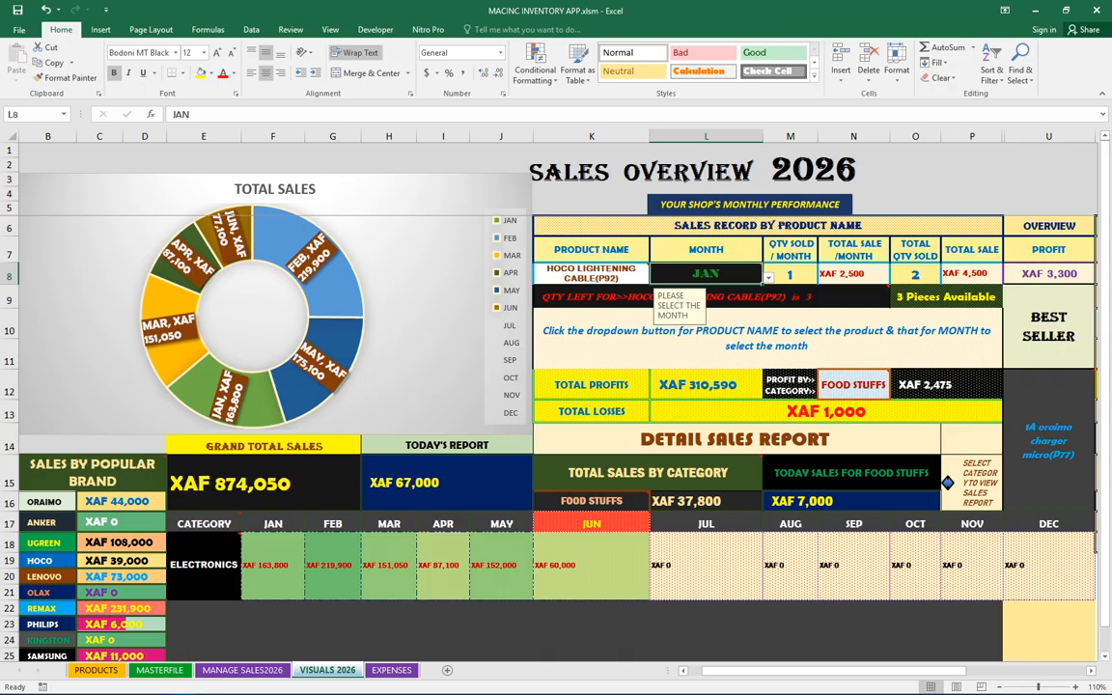
On MANAGE SALES2026, delete the product codes of the three most recent sales rows
left_click(242, 670)
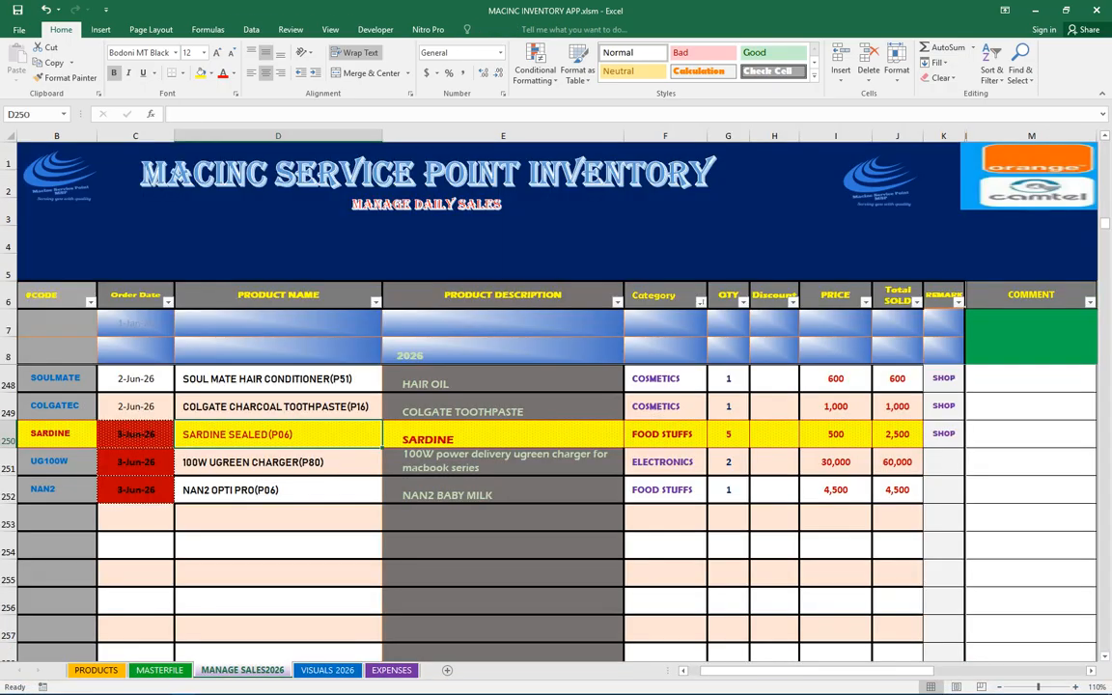
left_click(56, 489)
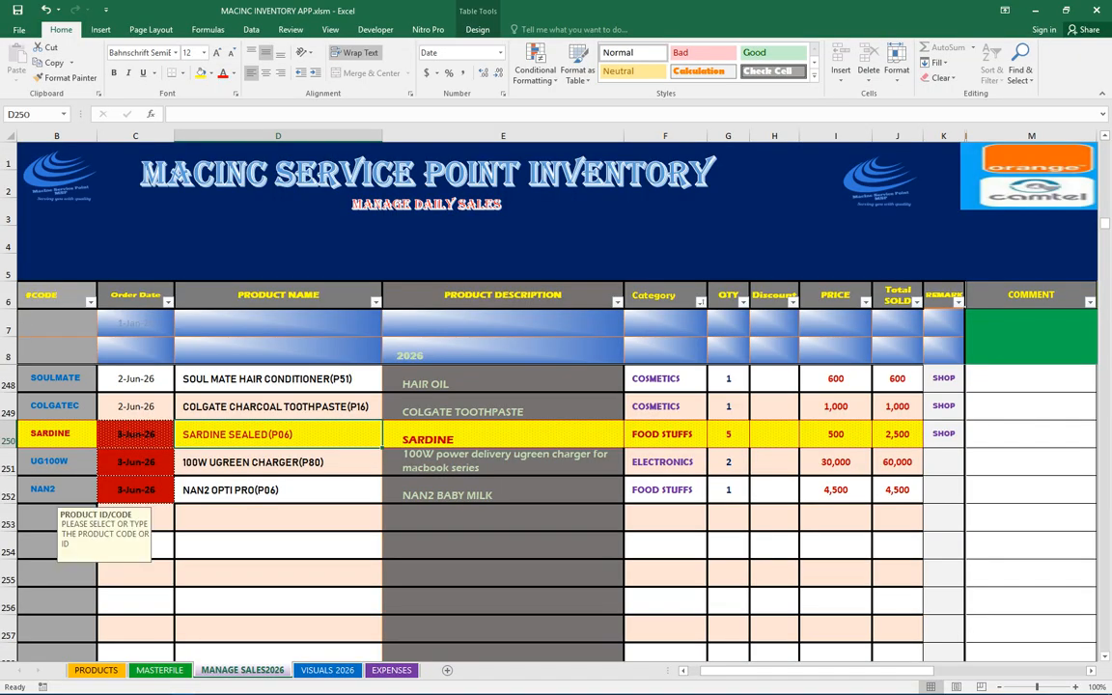
key("BackSpace")
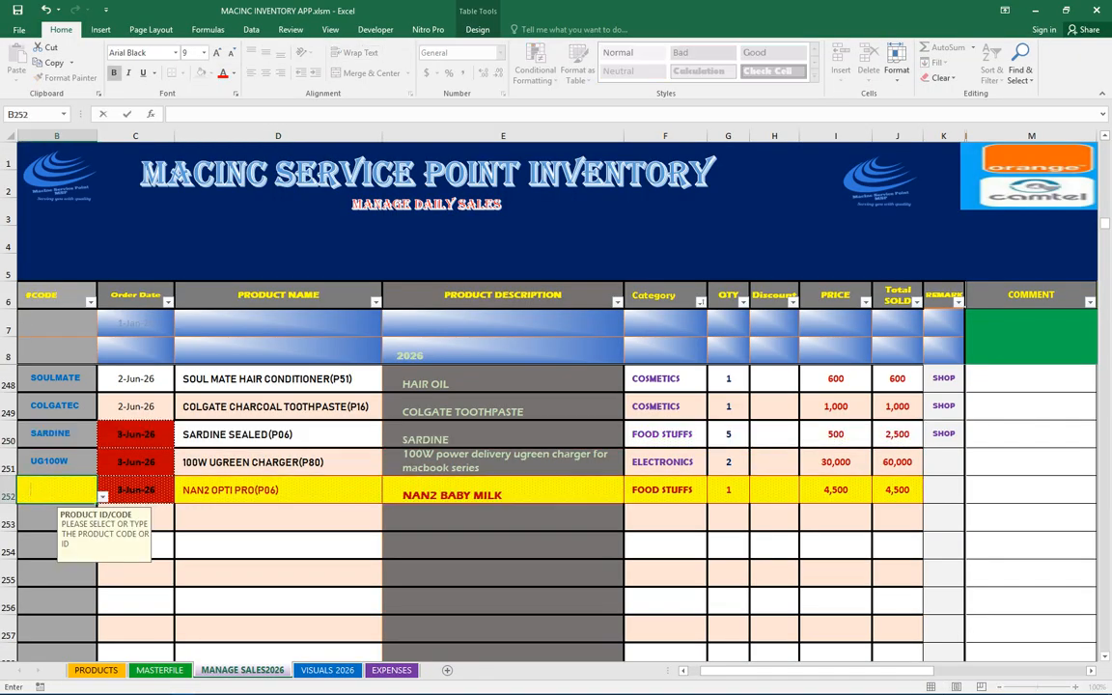
key("Up")
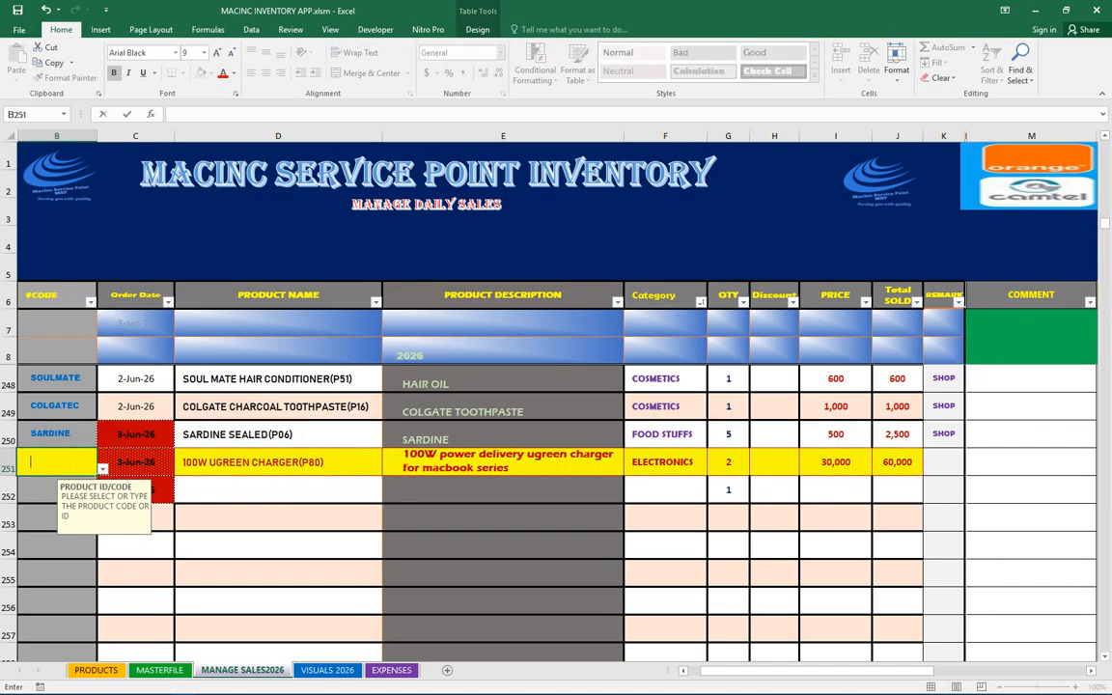
key("BackSpace")
key("Return")
key("Up")
key("BackSpace")
Clear the quantities in those three sales rows and select the first emptied product code cell
left_click_drag(729, 435, 729, 490)
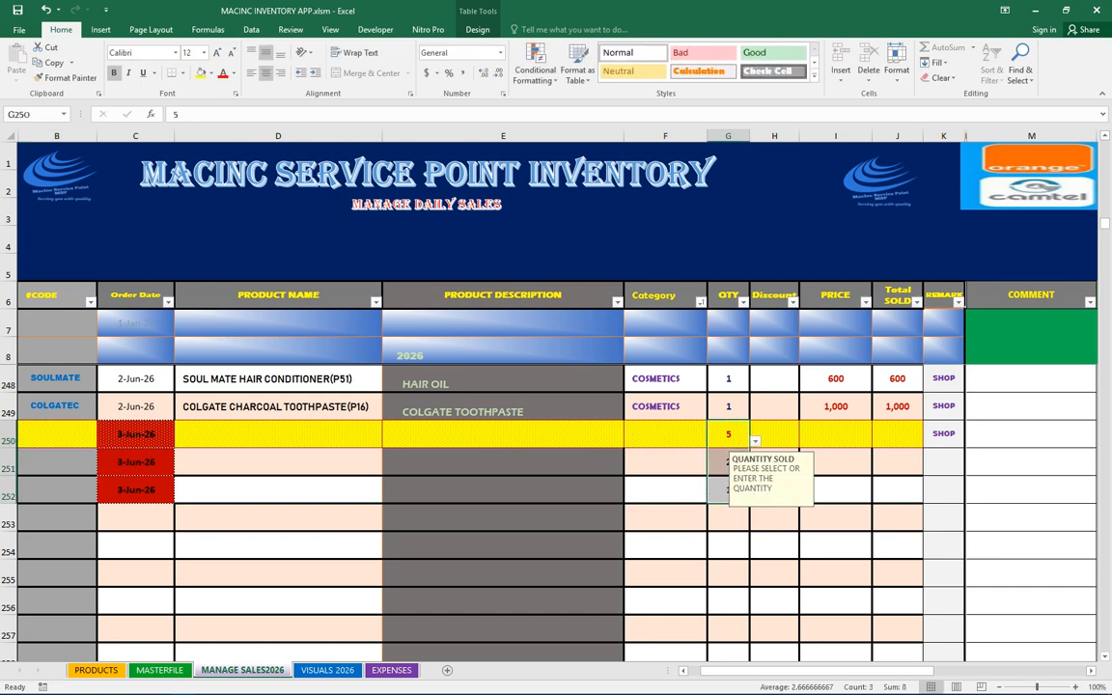
right_click(729, 490)
left_click(772, 297)
left_click(57, 435)
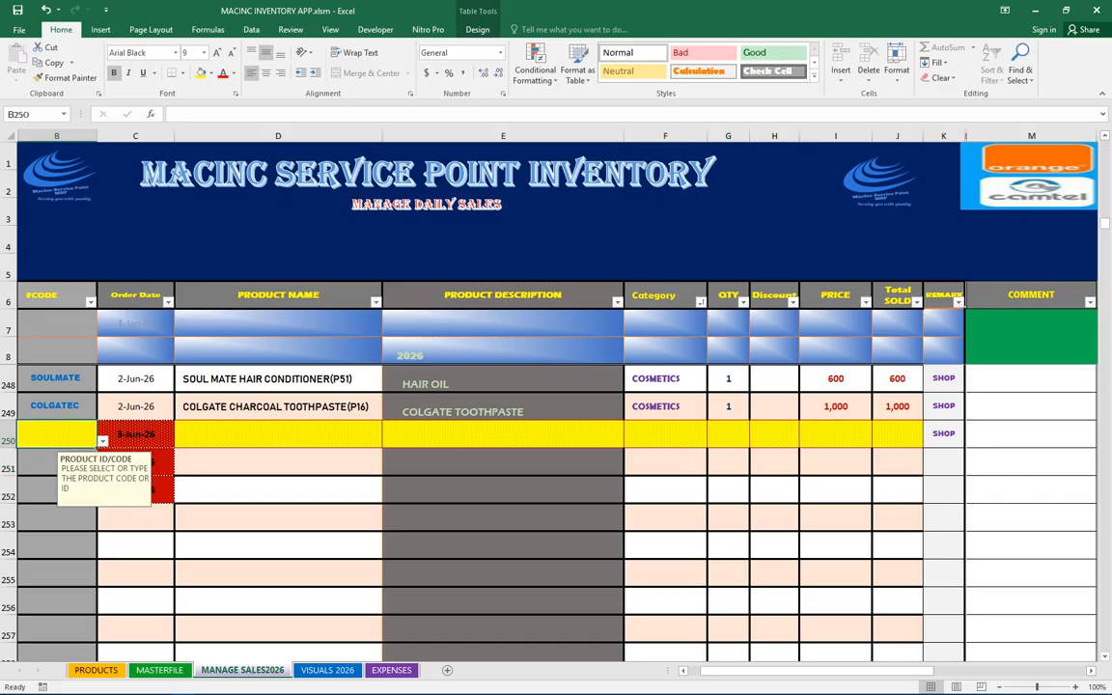
Set the SUGAR MORELLO stock quantity in MASTERFILE to 20
key("ctrl+Page_Up")
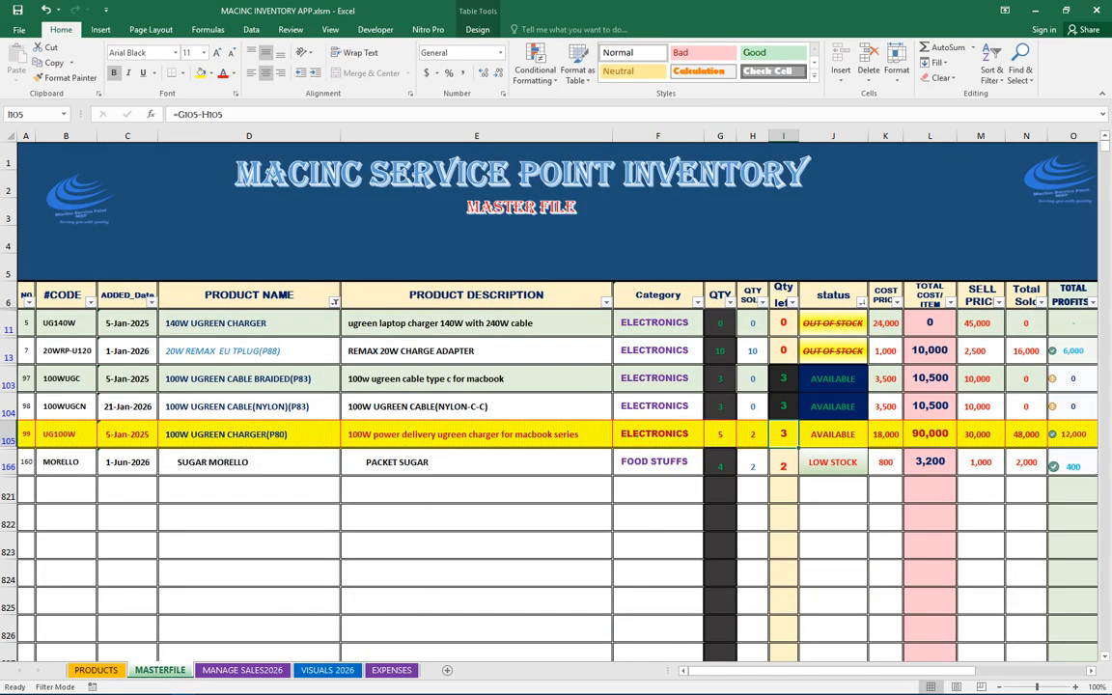
left_click(66, 351)
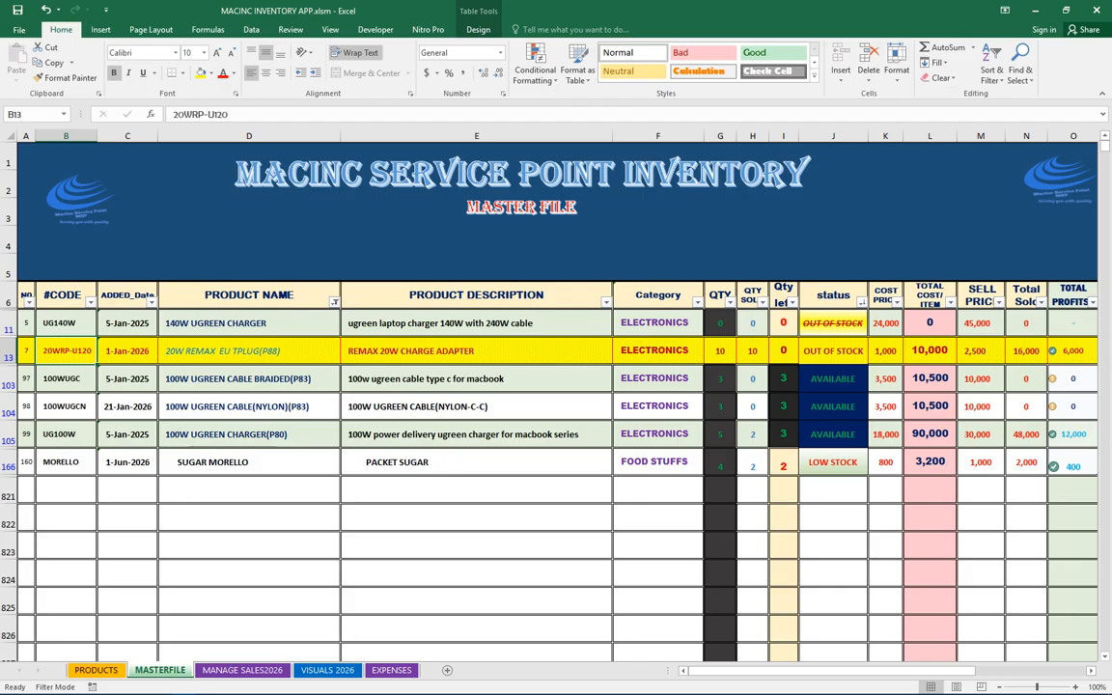
left_click(710, 465)
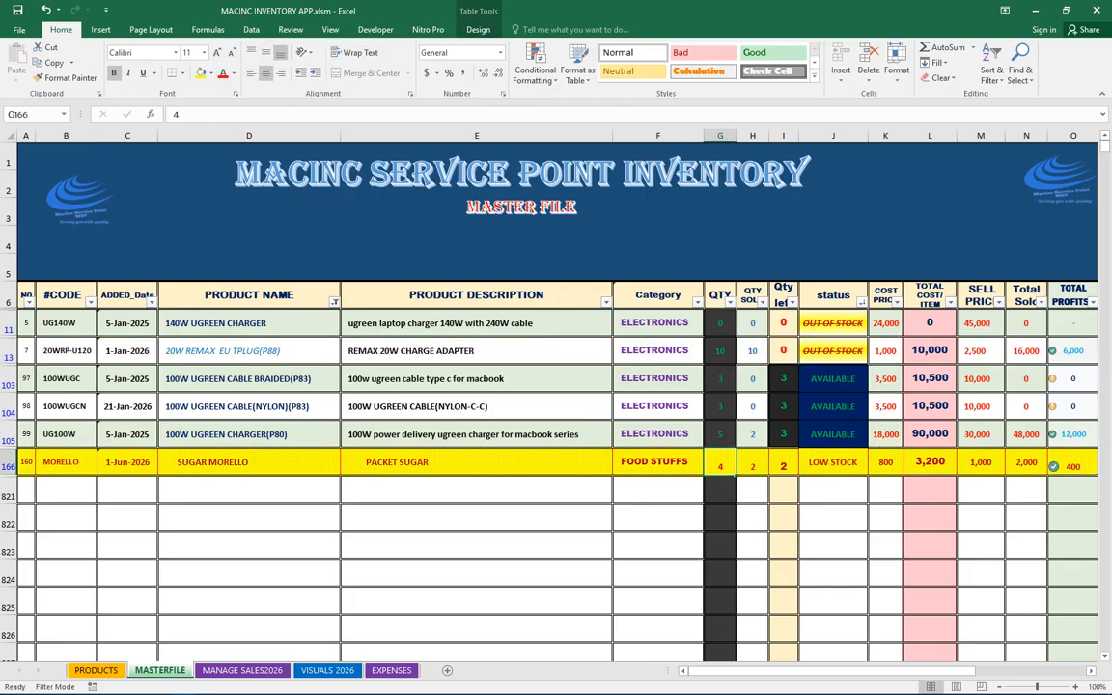
type("20")
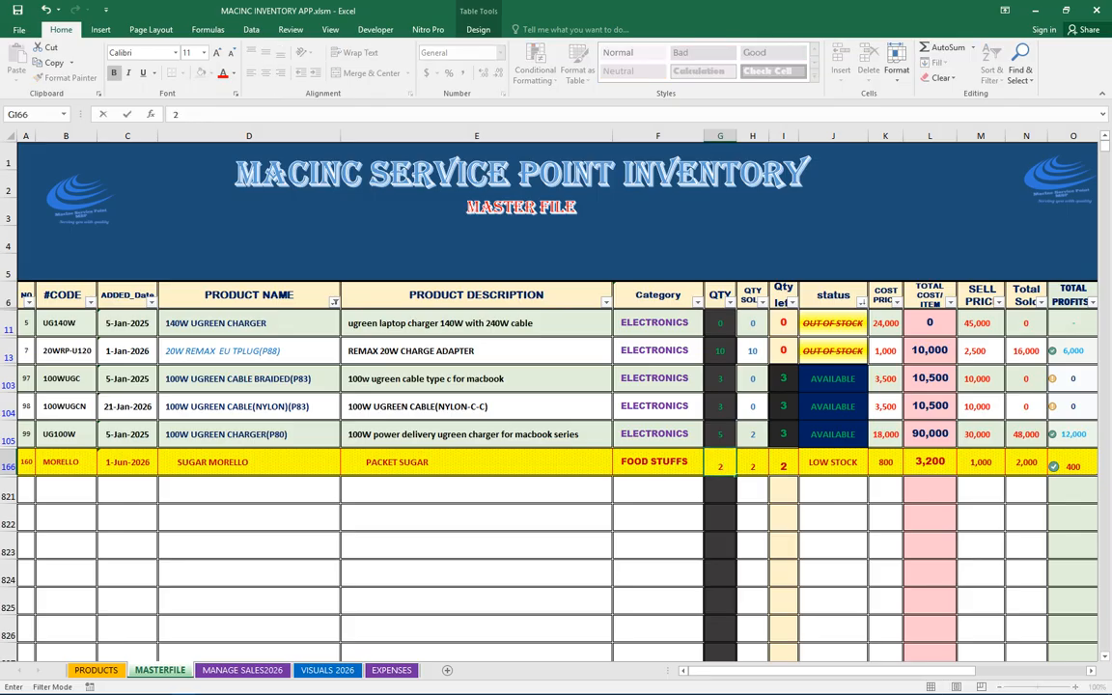
key("Return")
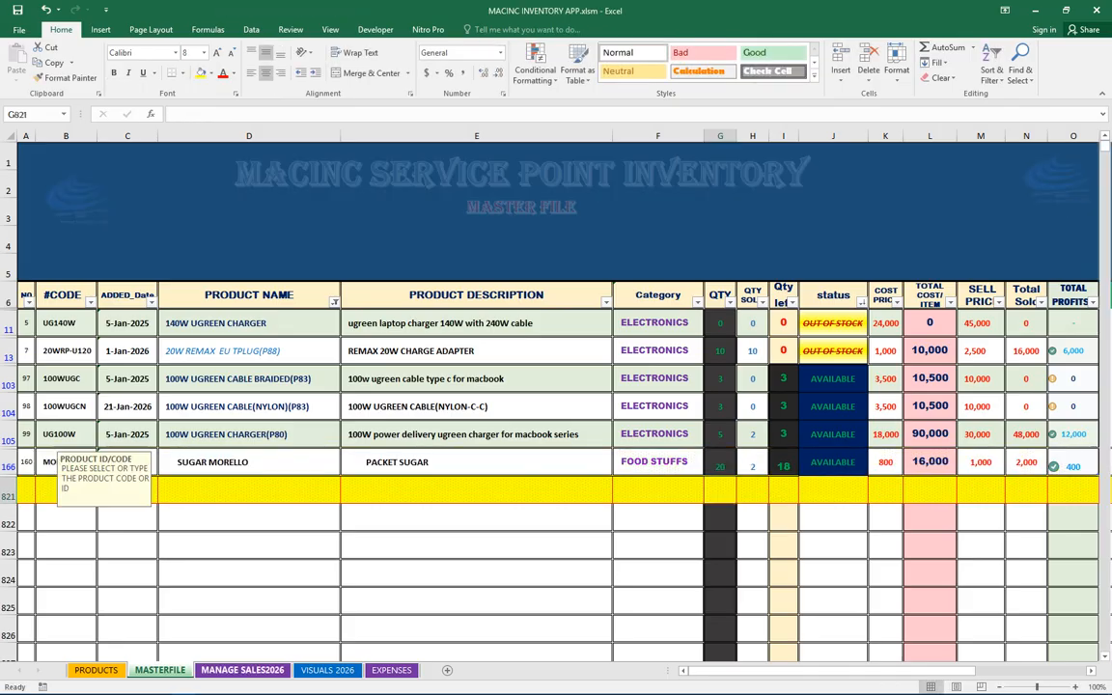
Record a new sale by entering the product code MORELLO in the first empty sales row
key("ctrl+Page_Down")
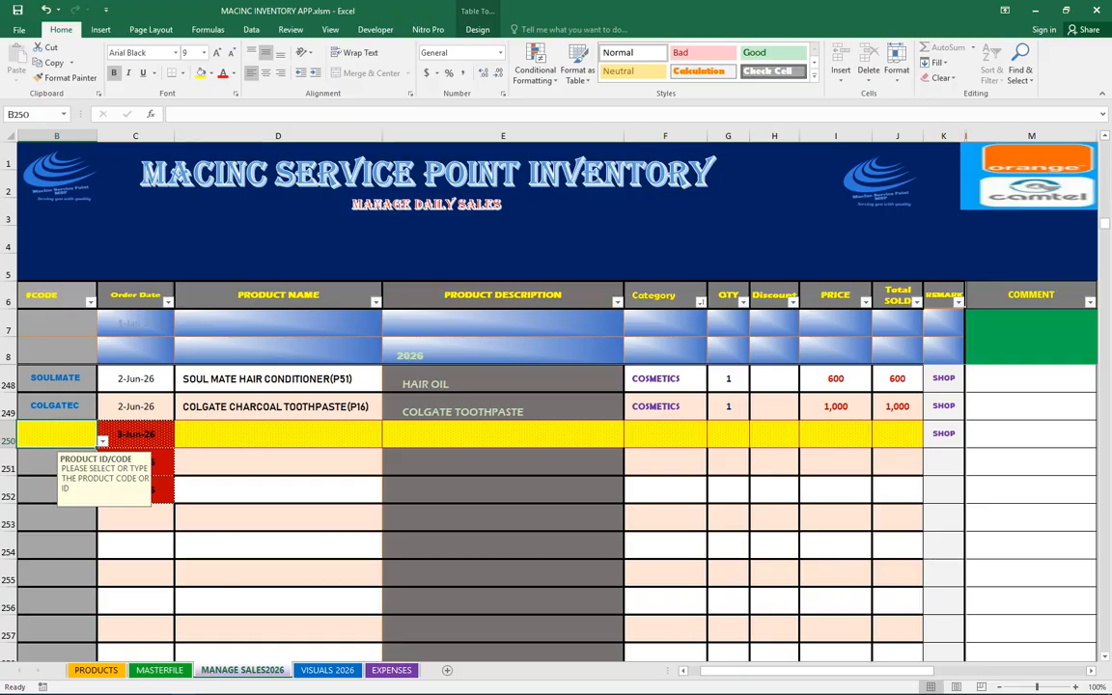
type("MORELLO")
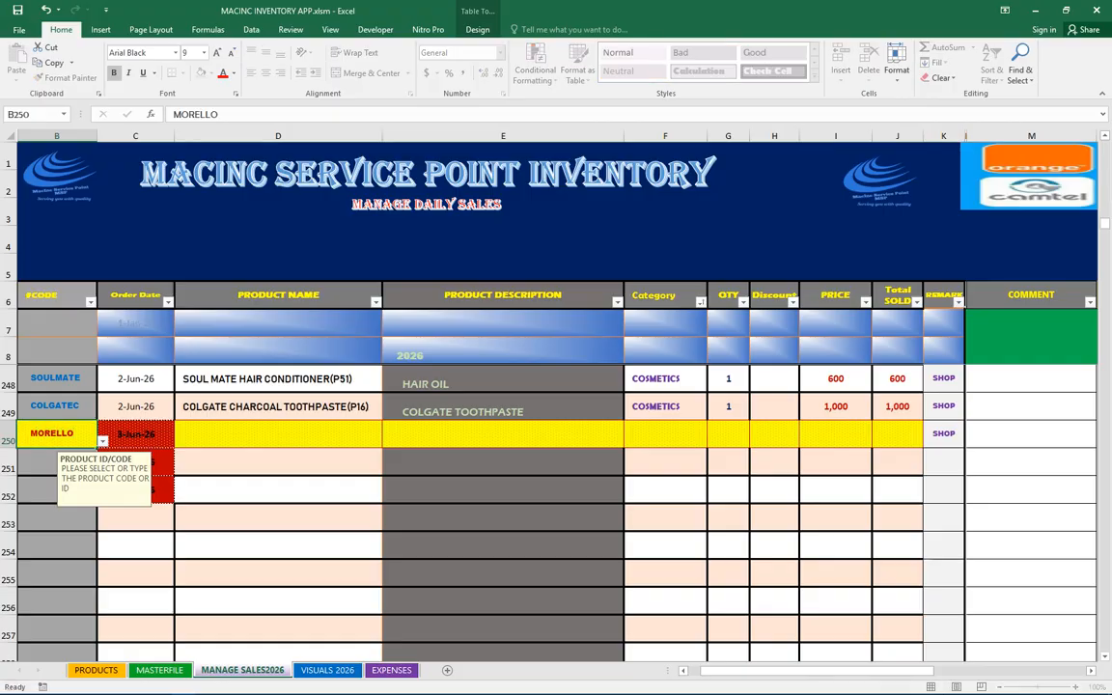
key("Return")
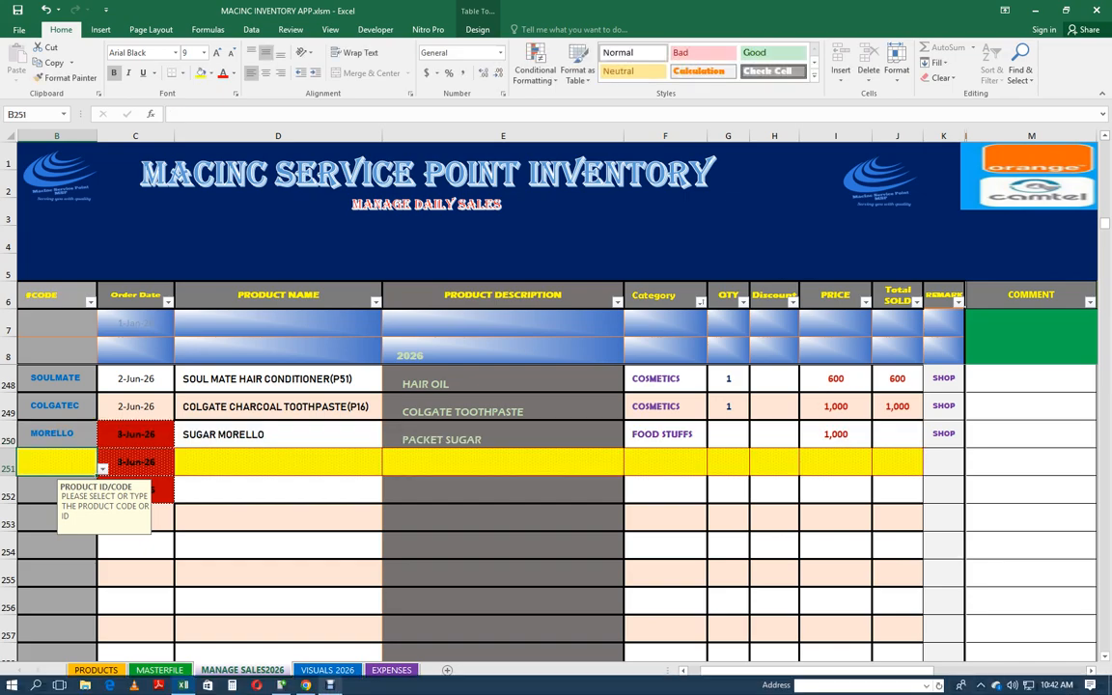
Check the SUGAR MORELLO stock quantity in MASTERFILE and return to MANAGE SALES2026
key("alt+Tab")
left_click(498, 379)
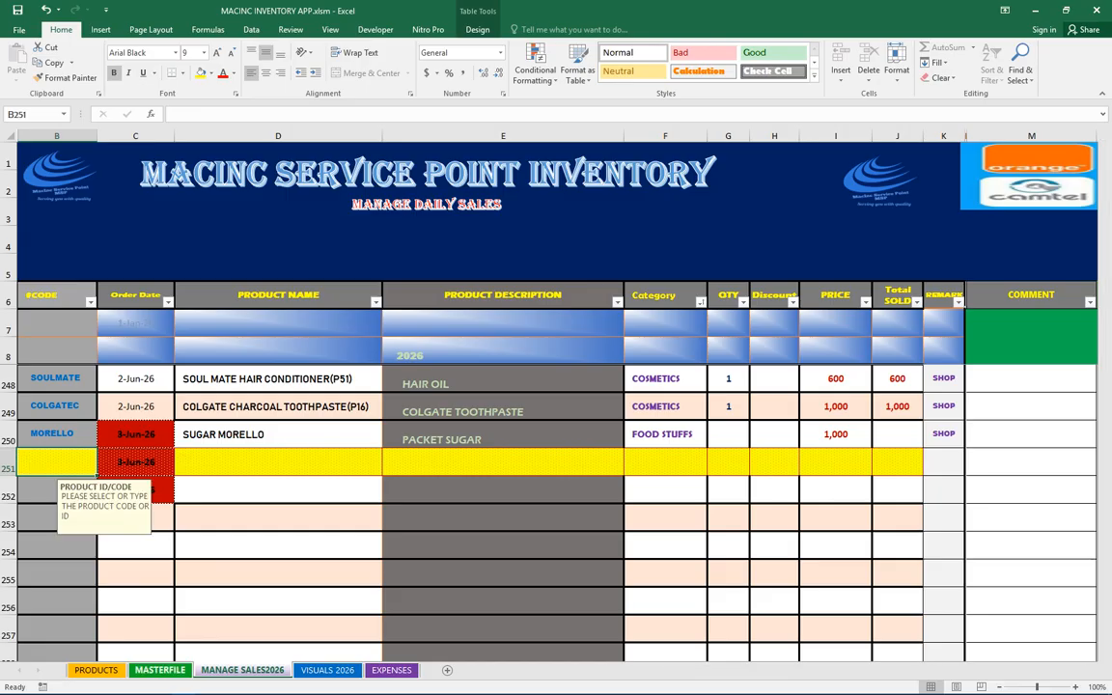
key("ctrl+Page_Up")
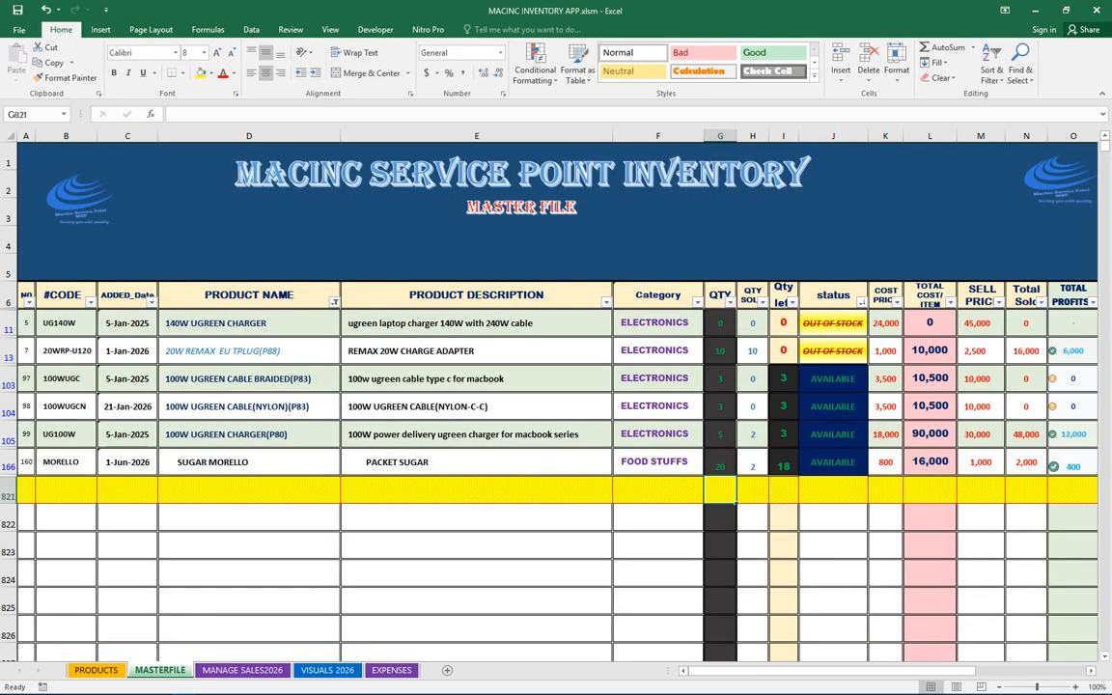
left_click(720, 464)
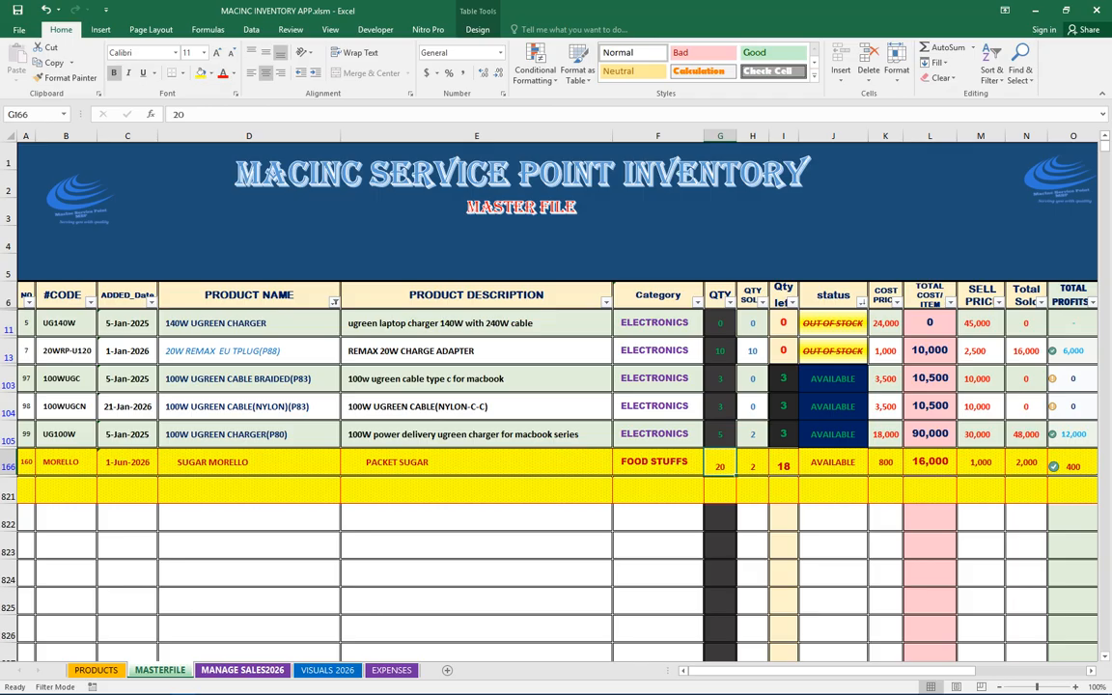
left_click(243, 670)
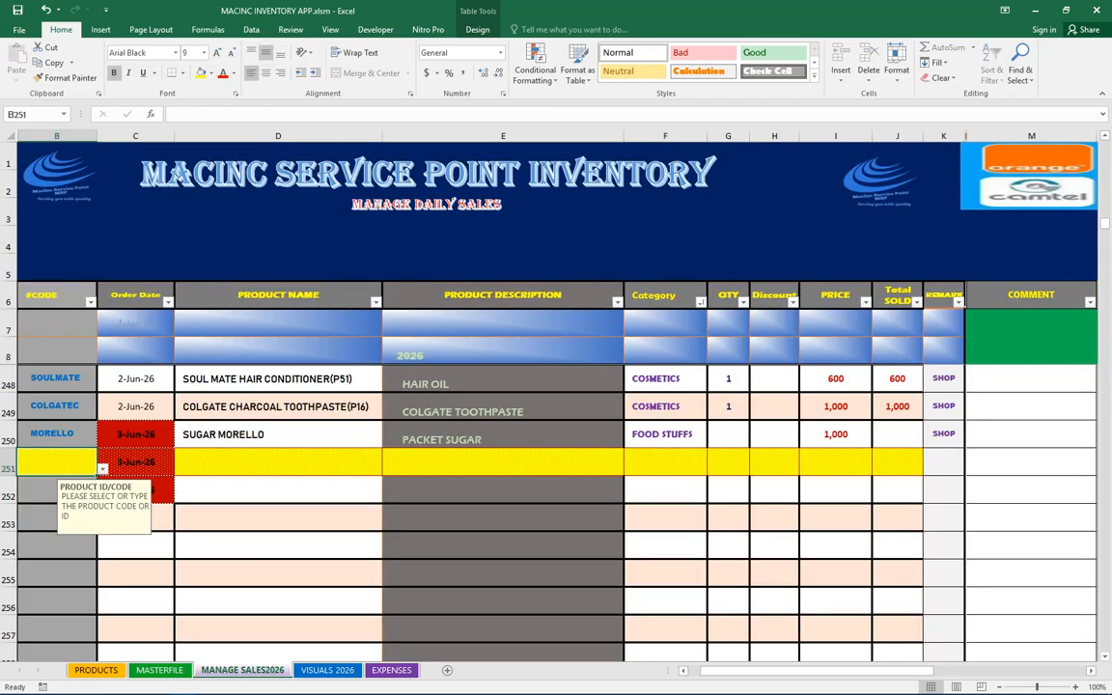
left_click(728, 434)
left_click(755, 442)
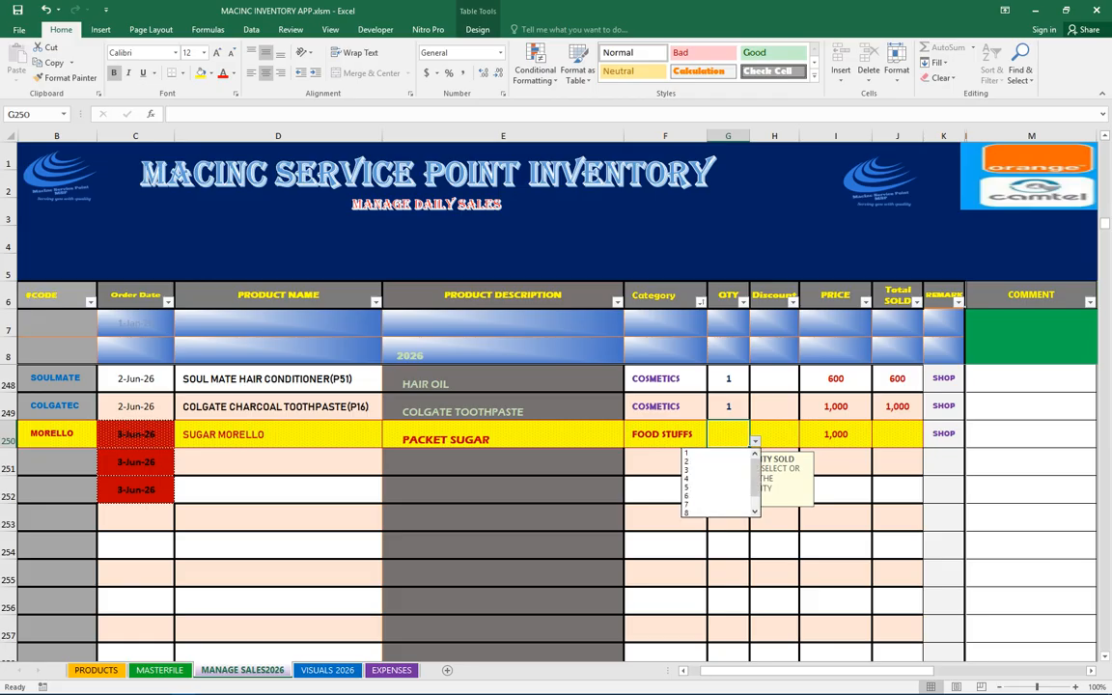
left_click_drag(755, 480, 755, 492)
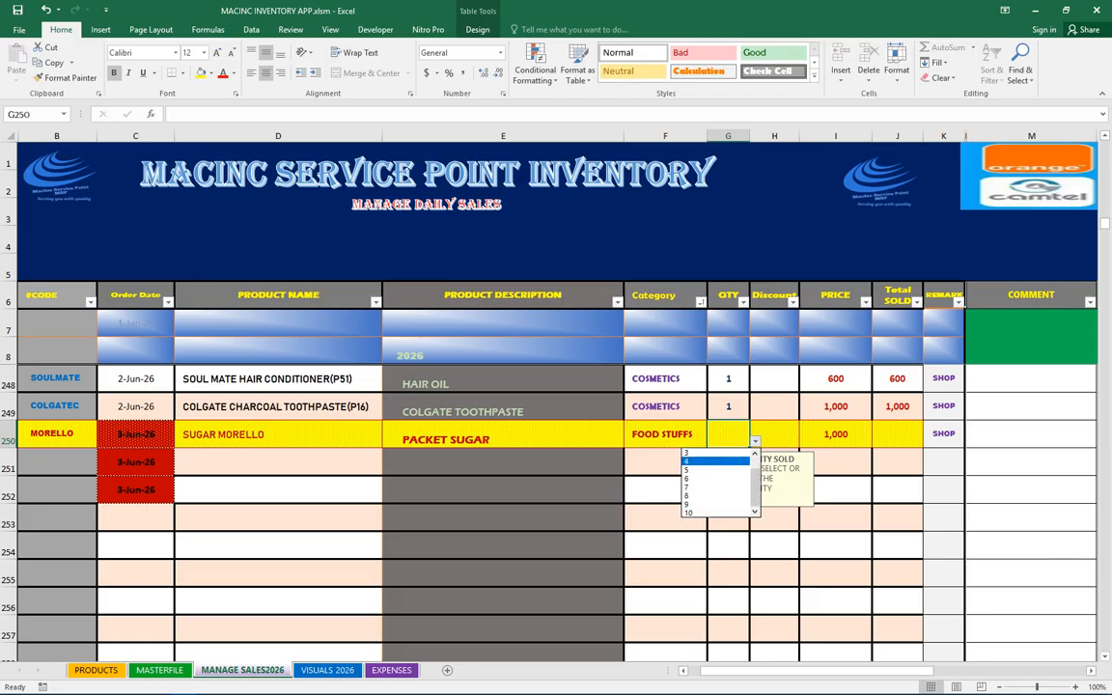
key("Escape")
type("20")
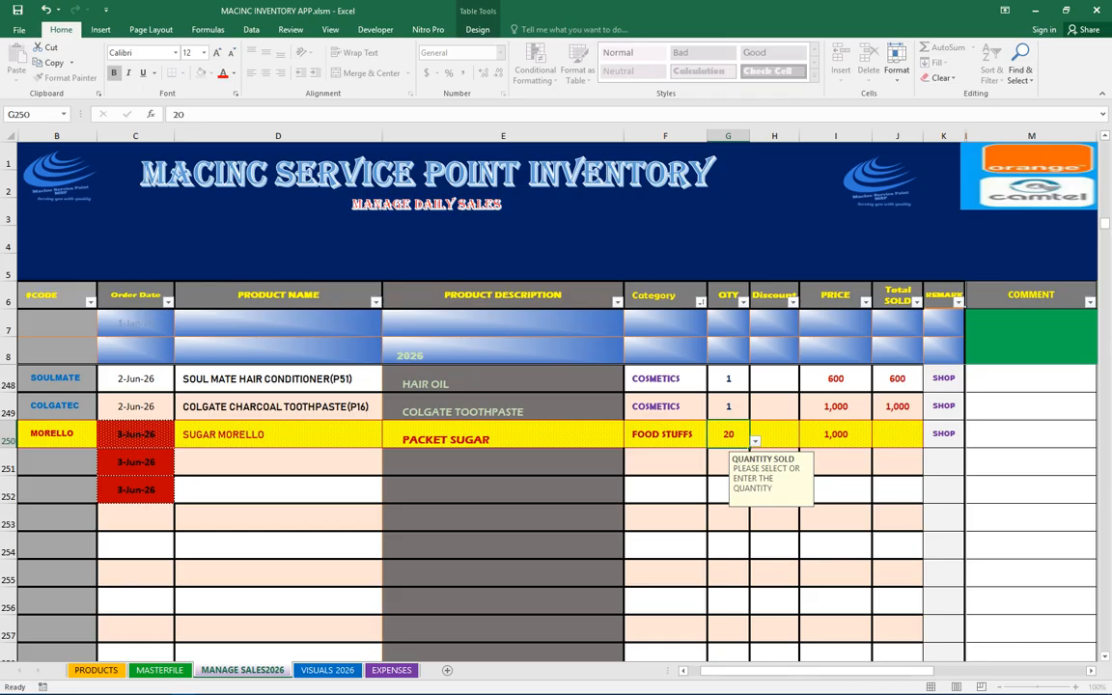
key("Return")
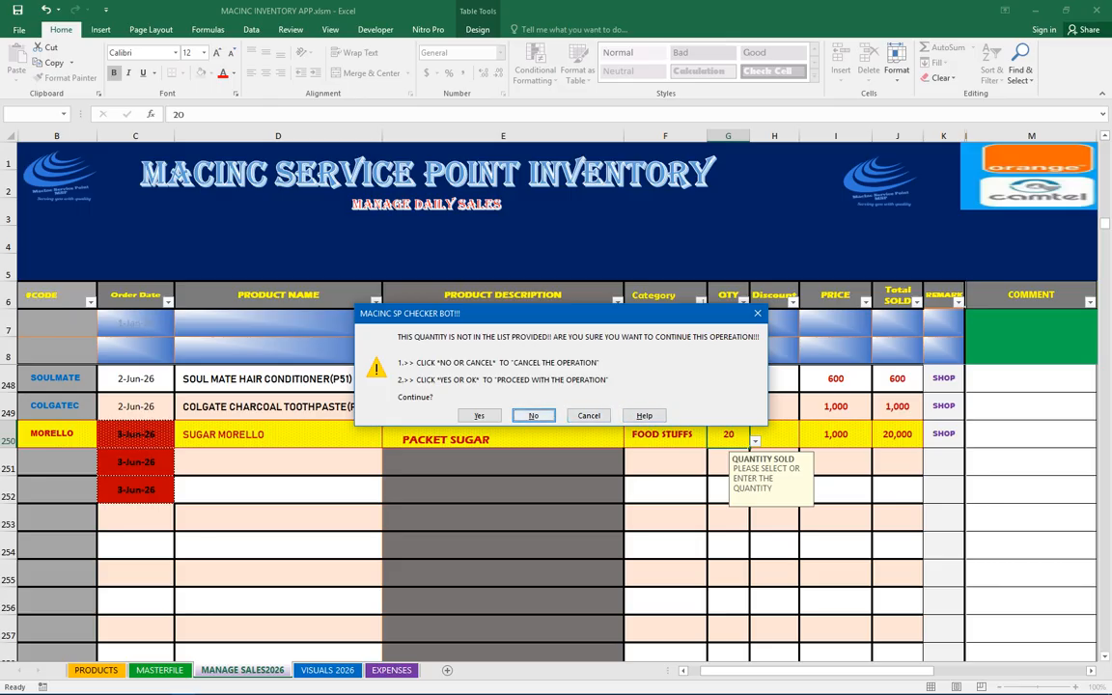
left_click(589, 416)
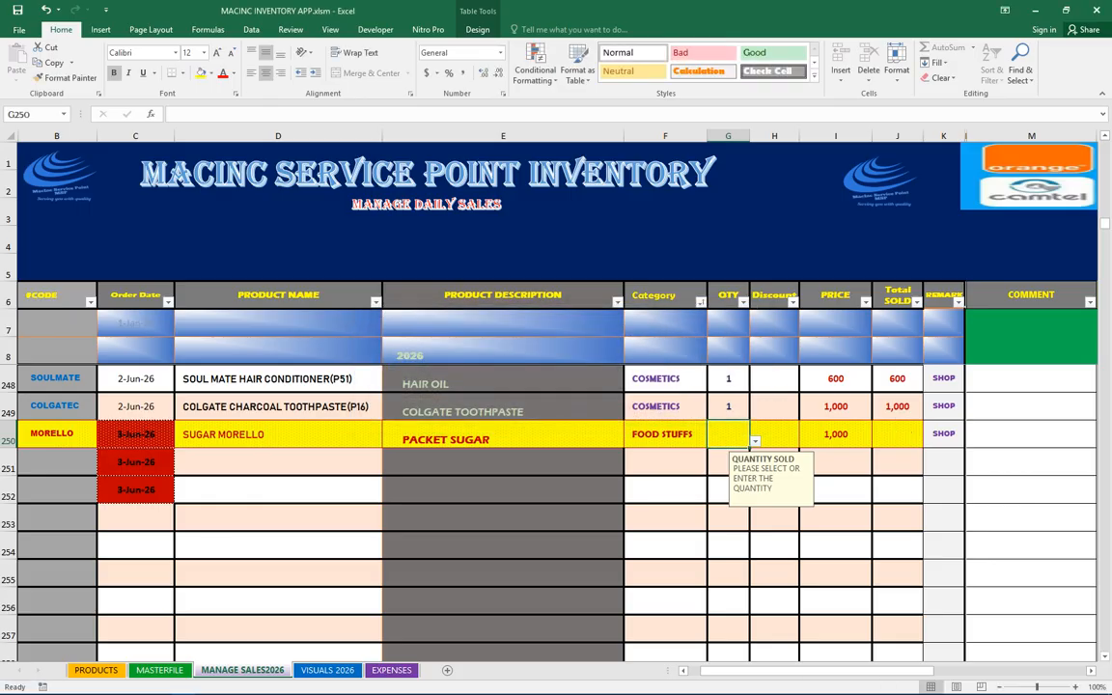
Set the MORELLO sale quantity to 20 and proceed past the quantity list check
type("20")
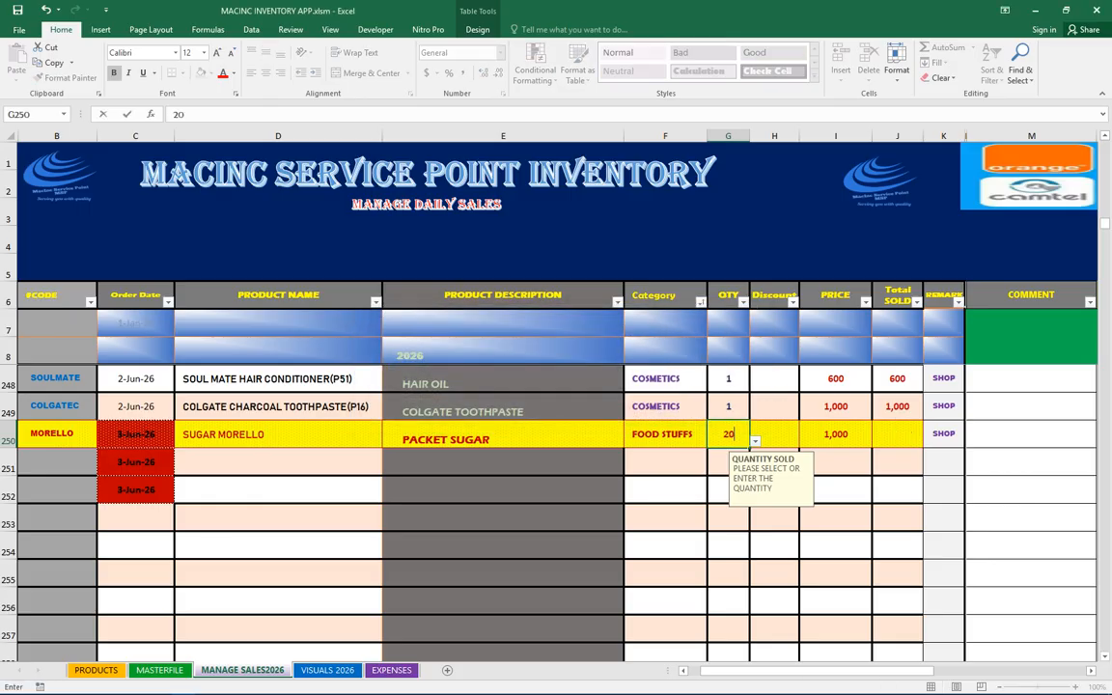
key("Return")
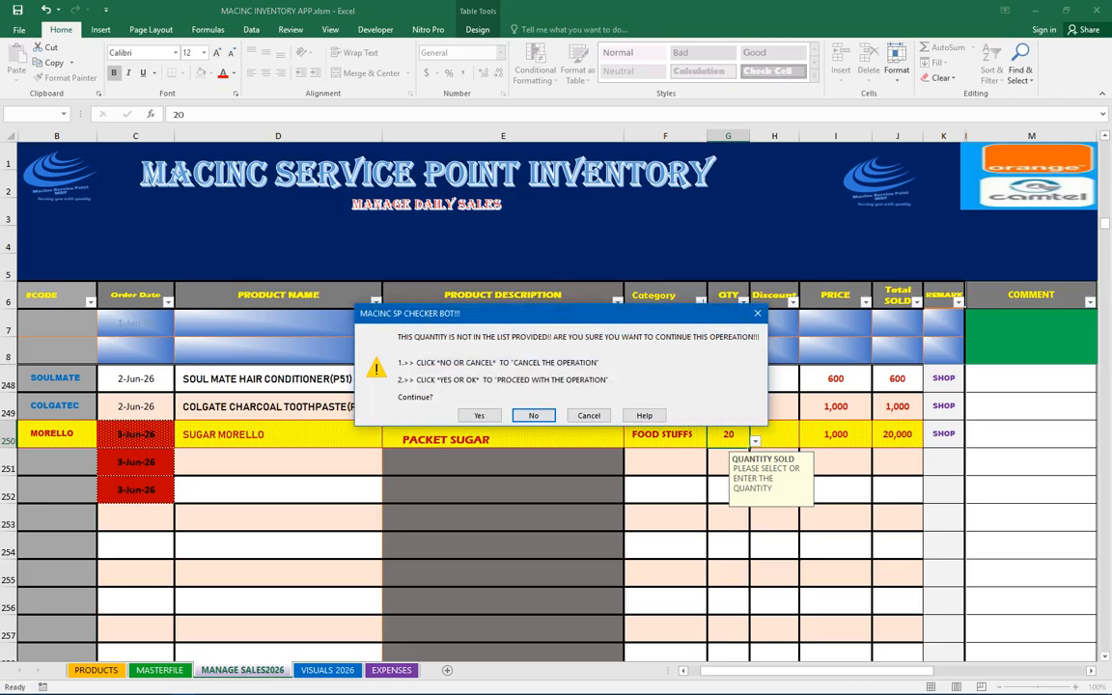
left_click(479, 415)
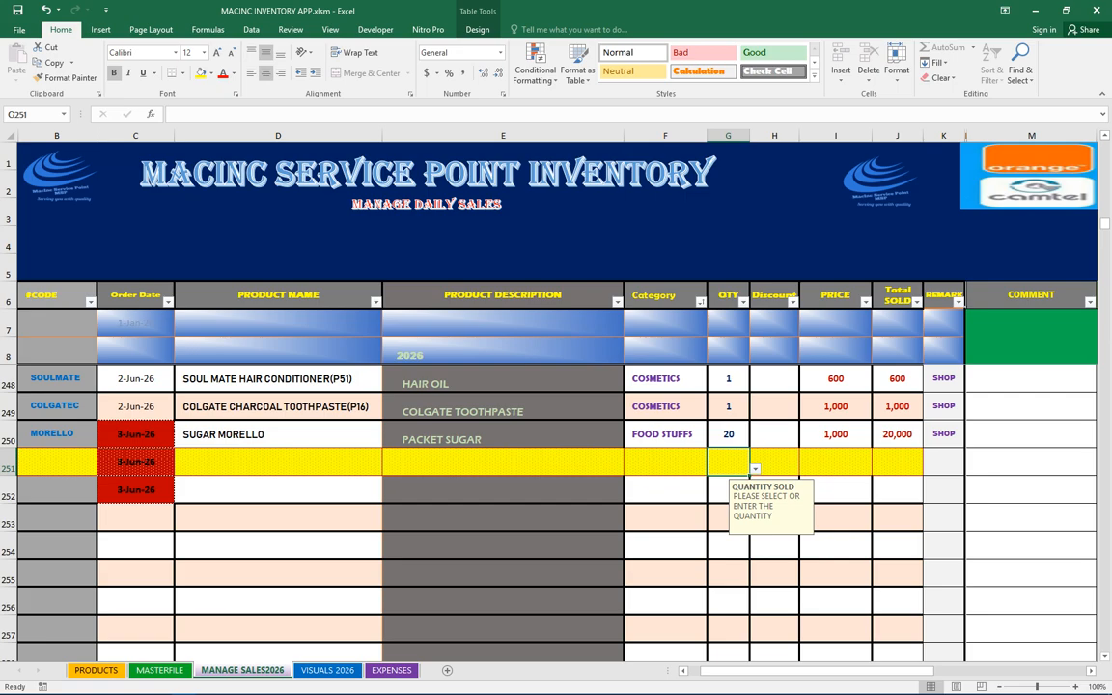
On VISUALS 2026, examine the BEST SELLER cells and their formula
left_click(327, 670)
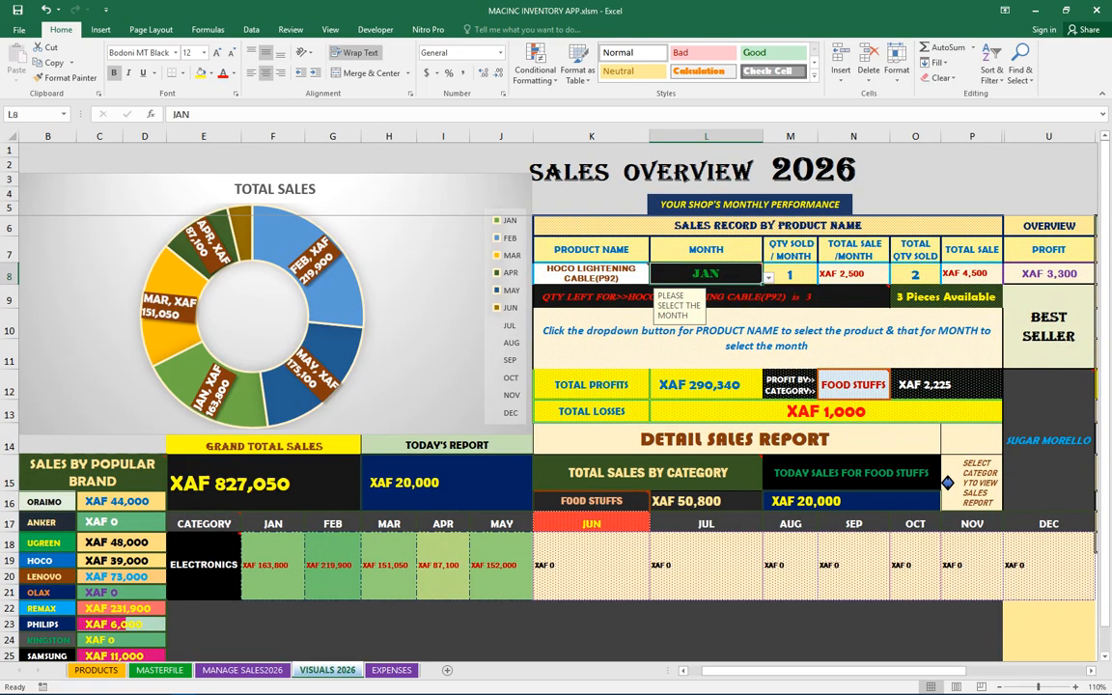
left_click_drag(1049, 328, 1049, 440)
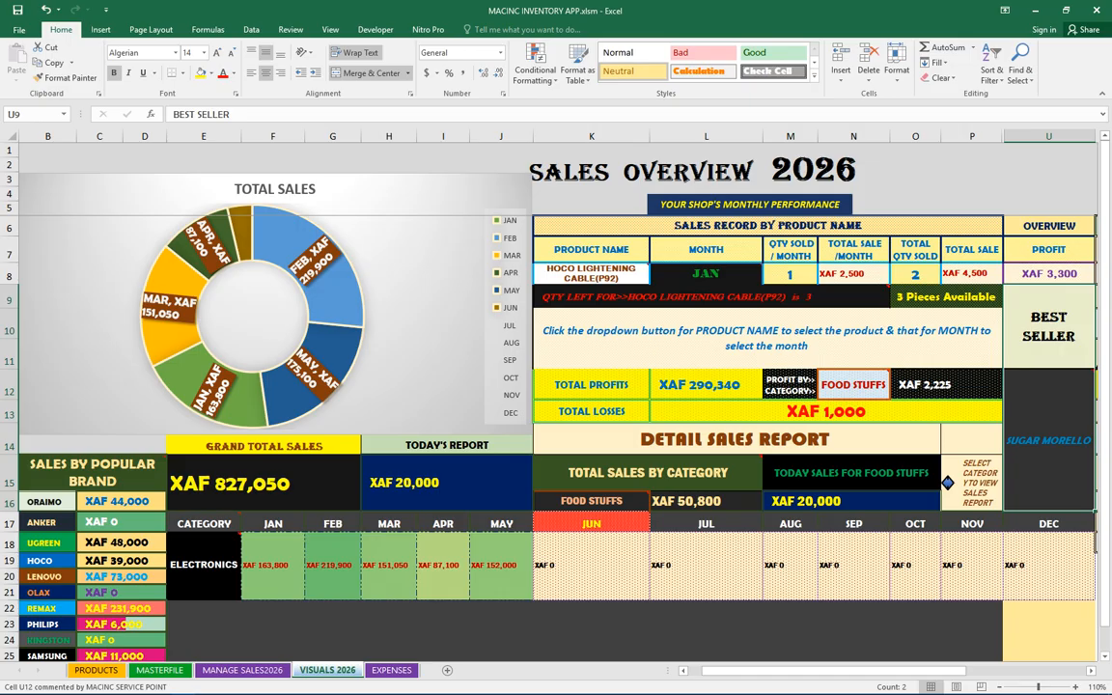
left_click(1050, 441)
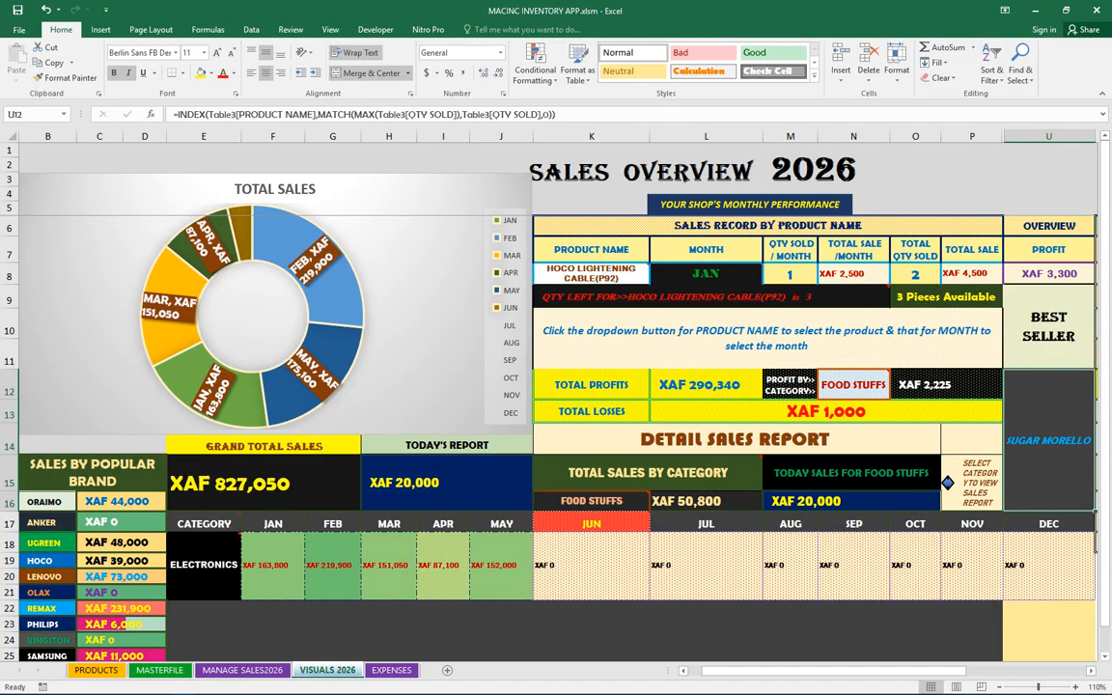
Protect the VISUALS 2026 sheet, entering and confirming a sheet password
right_click(329, 668)
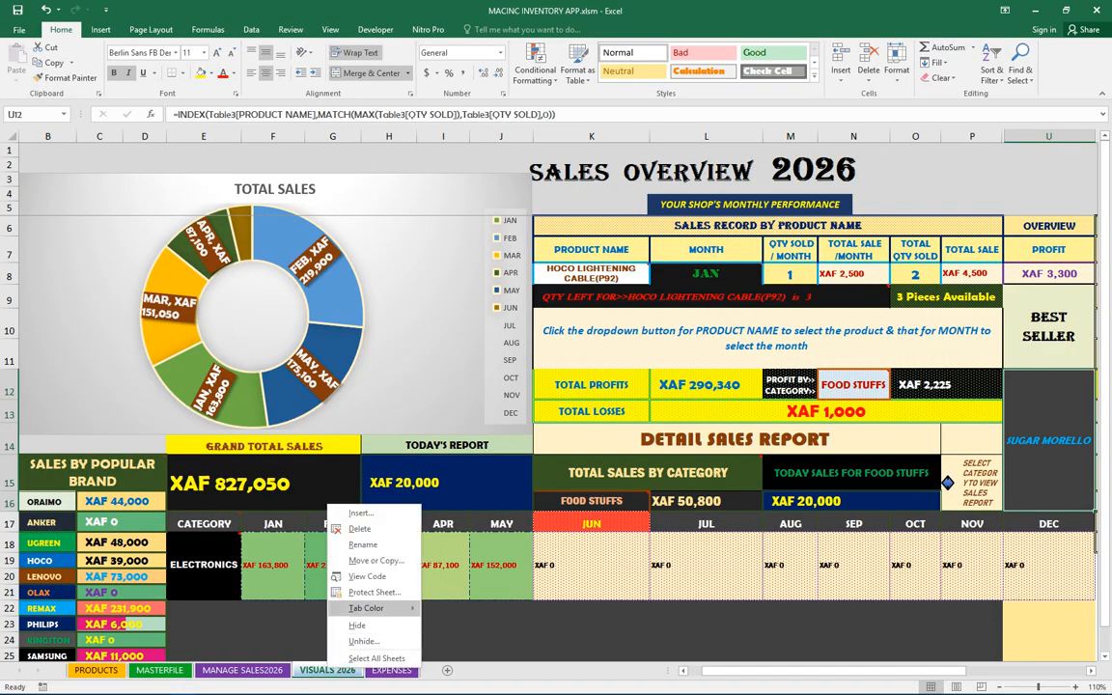
mouse_move(367, 608)
left_click(375, 592)
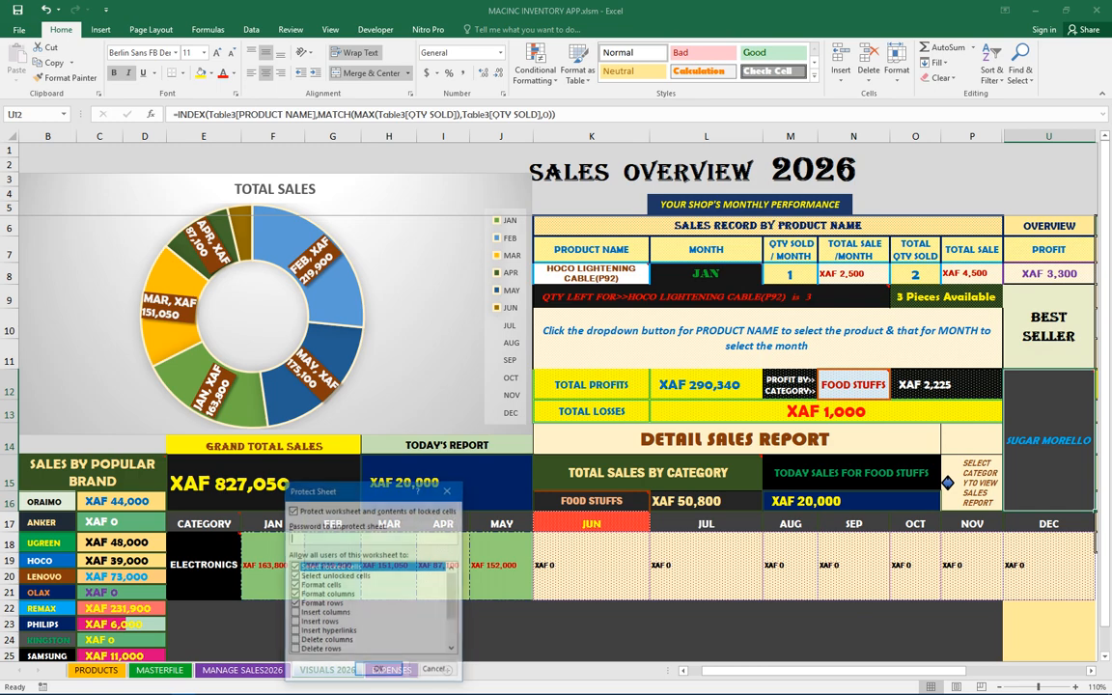
type("1234")
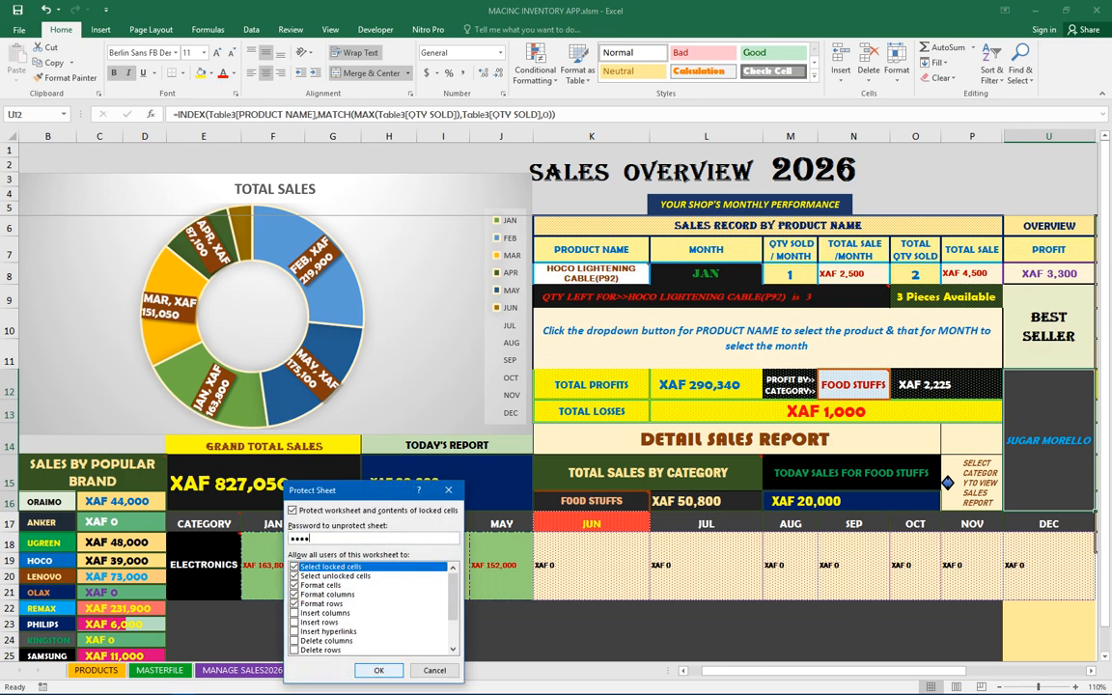
key("Return")
type("1234")
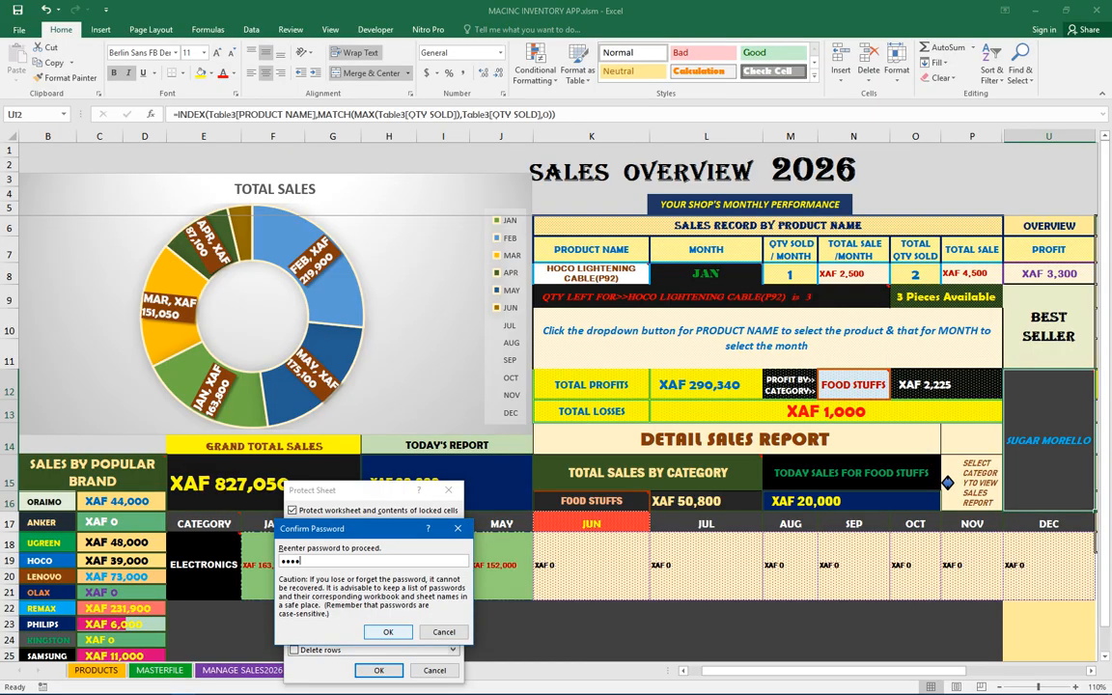
key("Return")
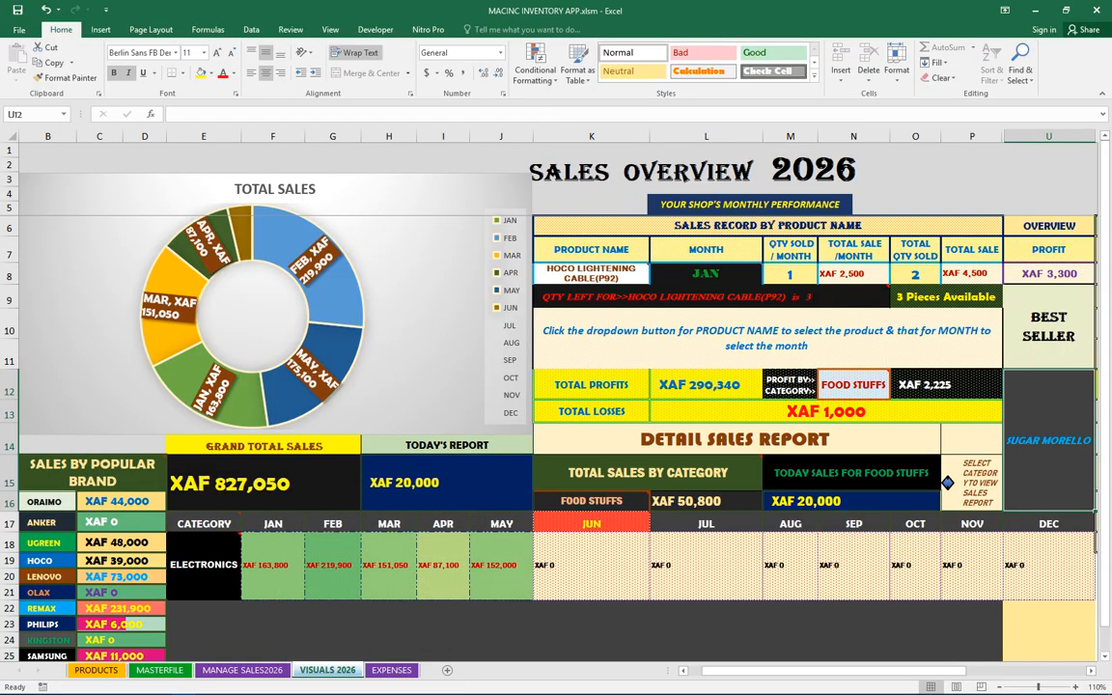
Try to edit the profit-by-category amount on the protected sheet
mouse_move(854, 385)
left_click(946, 385)
double_click(946, 386)
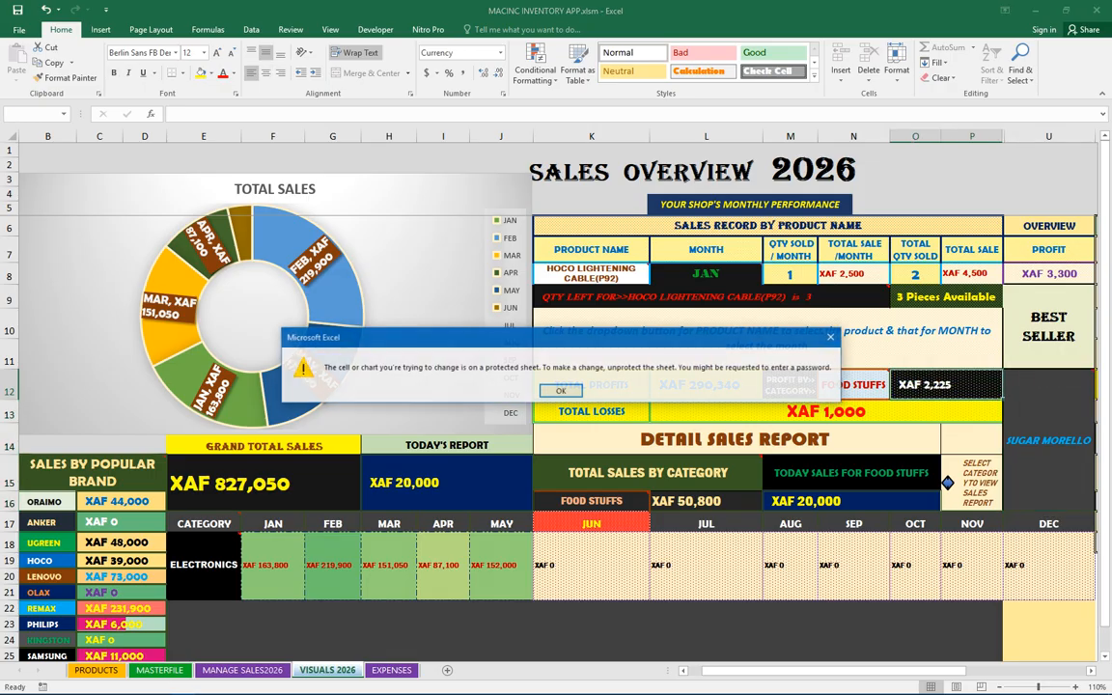
left_click(561, 391)
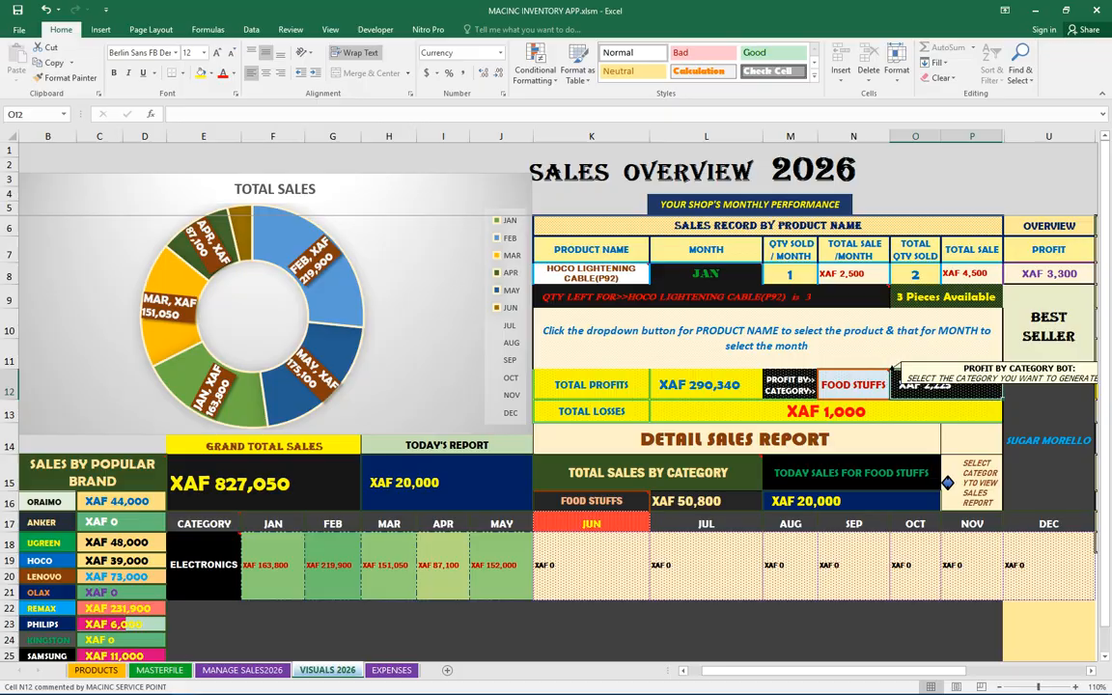
Try clearing the profit category selection, then cancel the change
left_click(854, 385)
key("BackSpace")
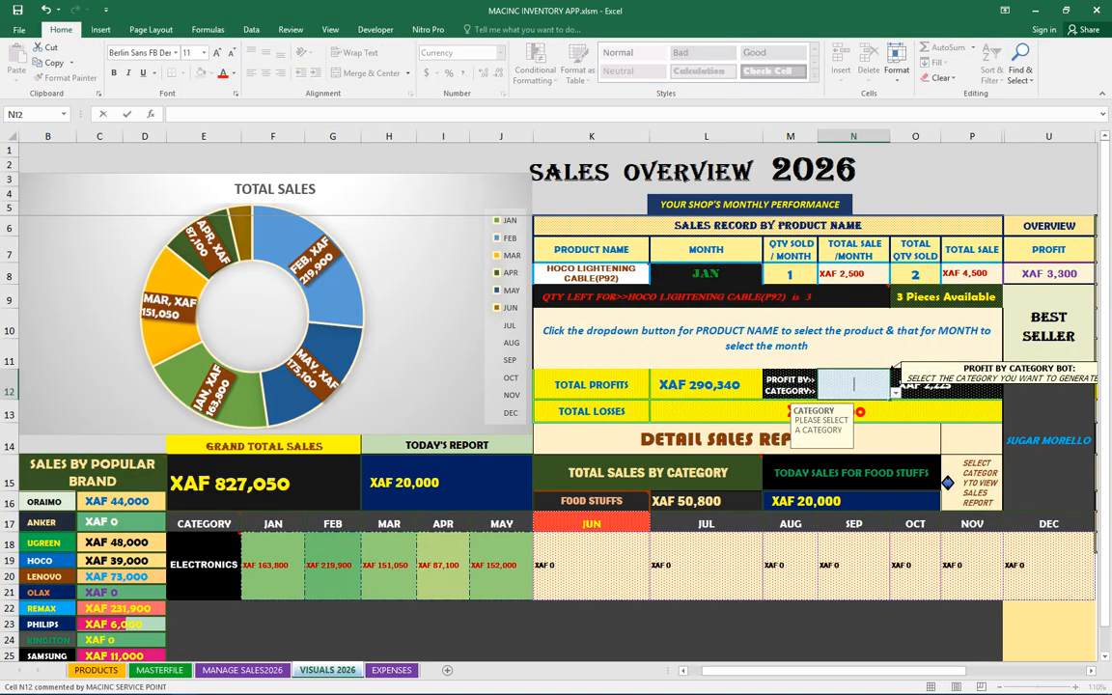
key("Return")
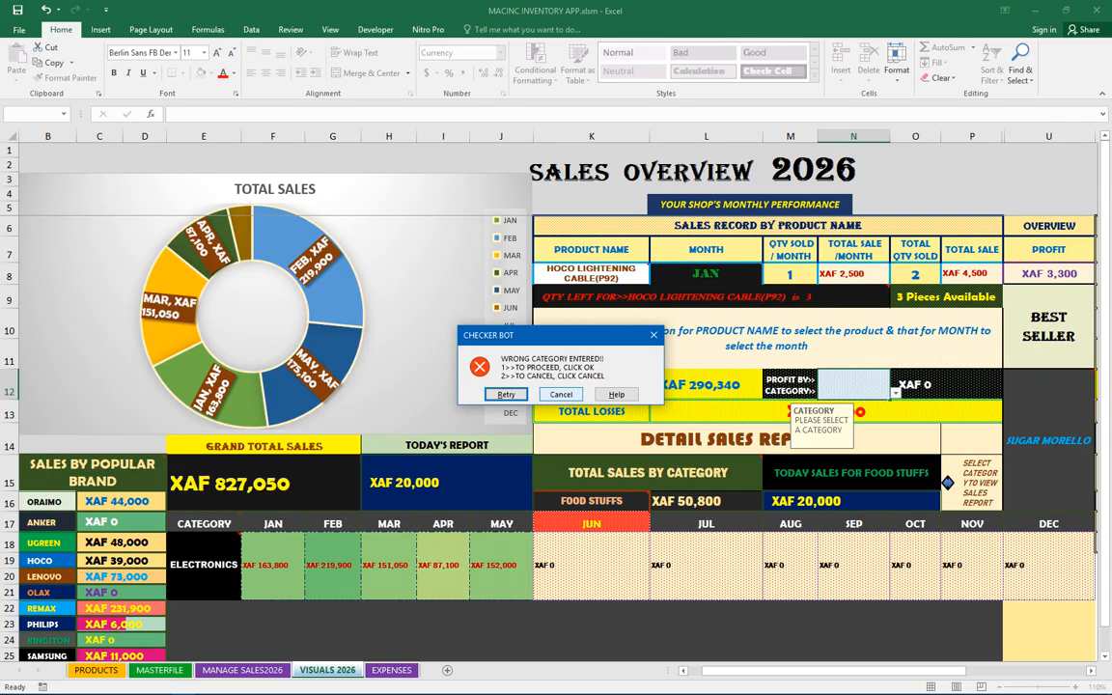
left_click(561, 393)
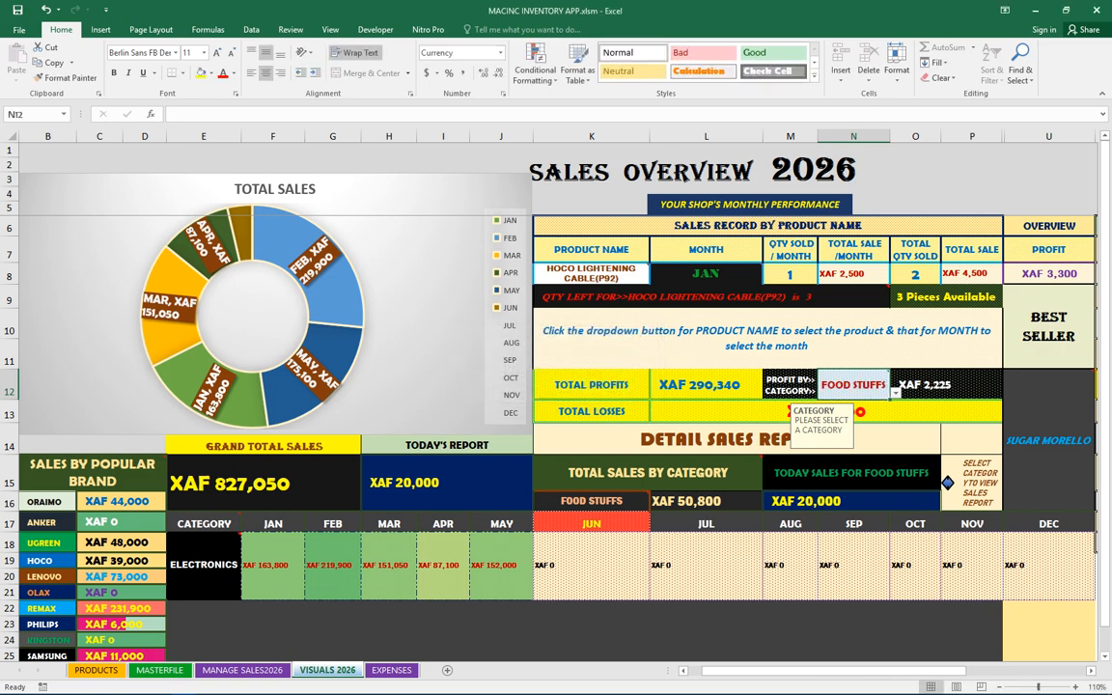
Try clearing the month selected for the product sales record, then cancel
left_click(706, 274)
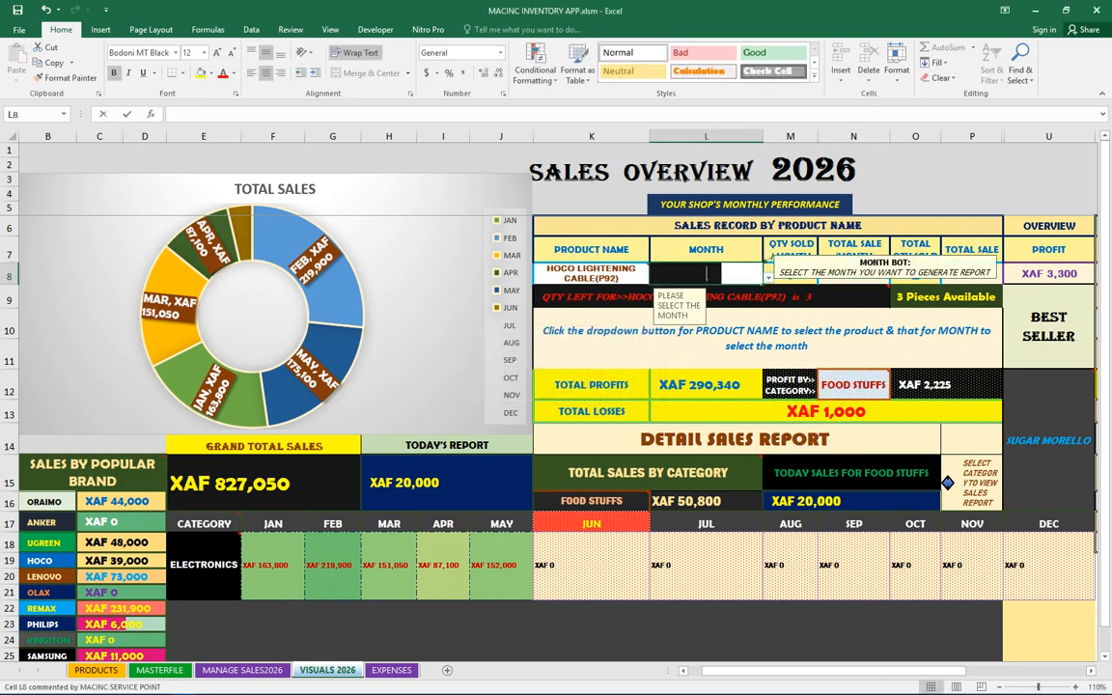
key("BackSpace")
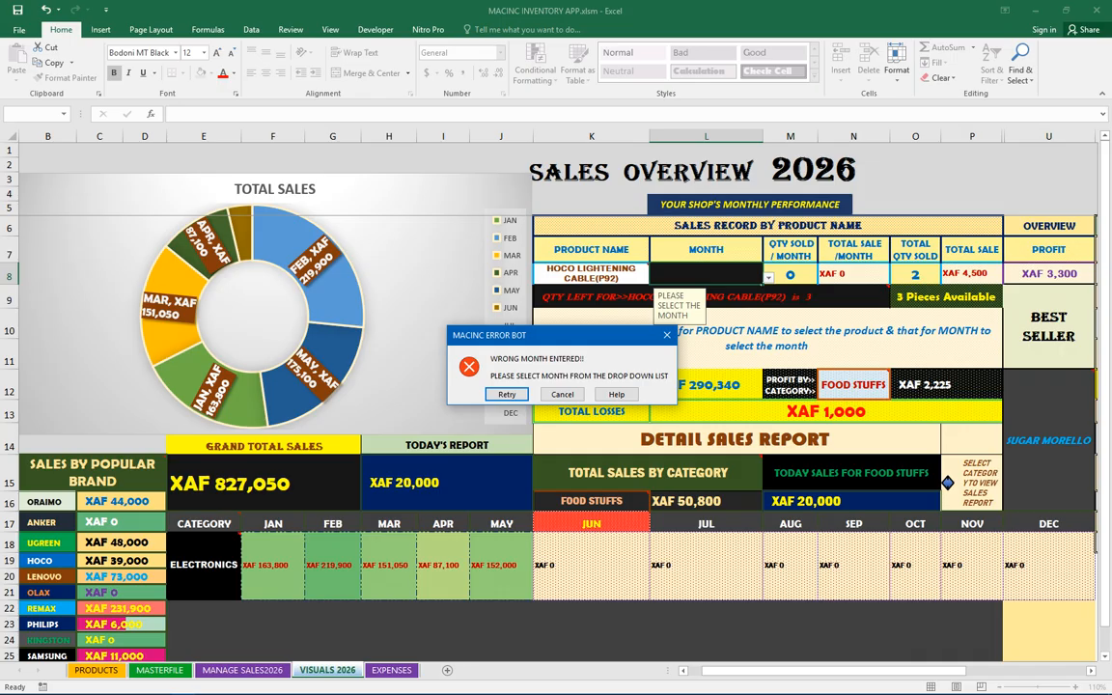
key("Escape")
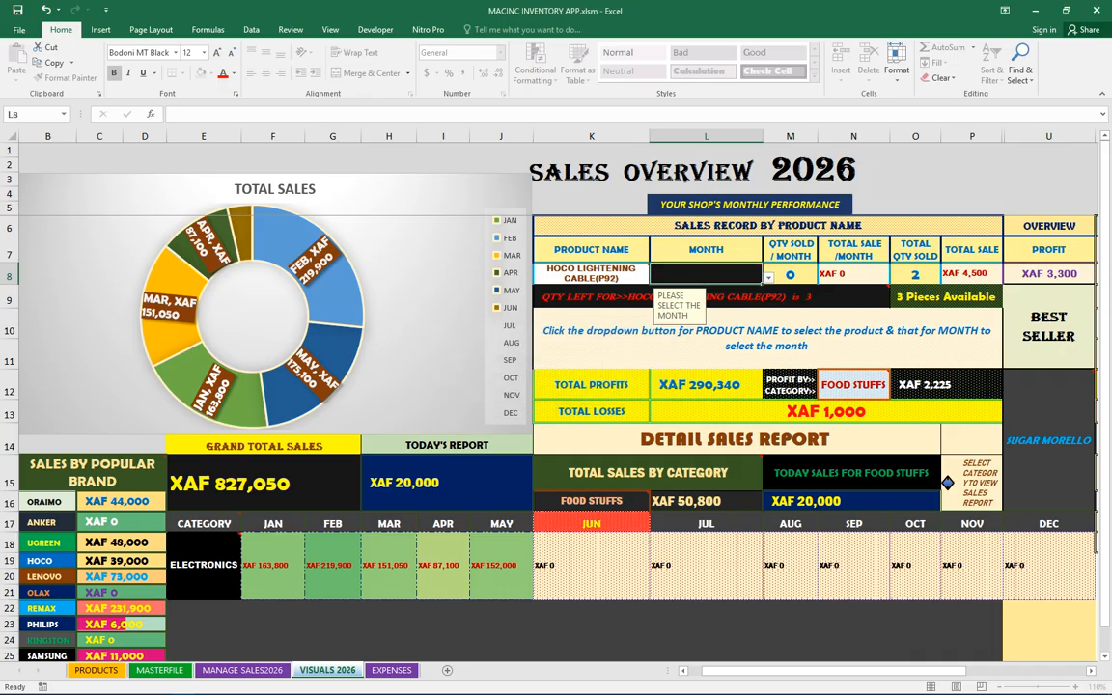
Try deleting the monthly total sale value on the protected sheet
left_click(854, 274)
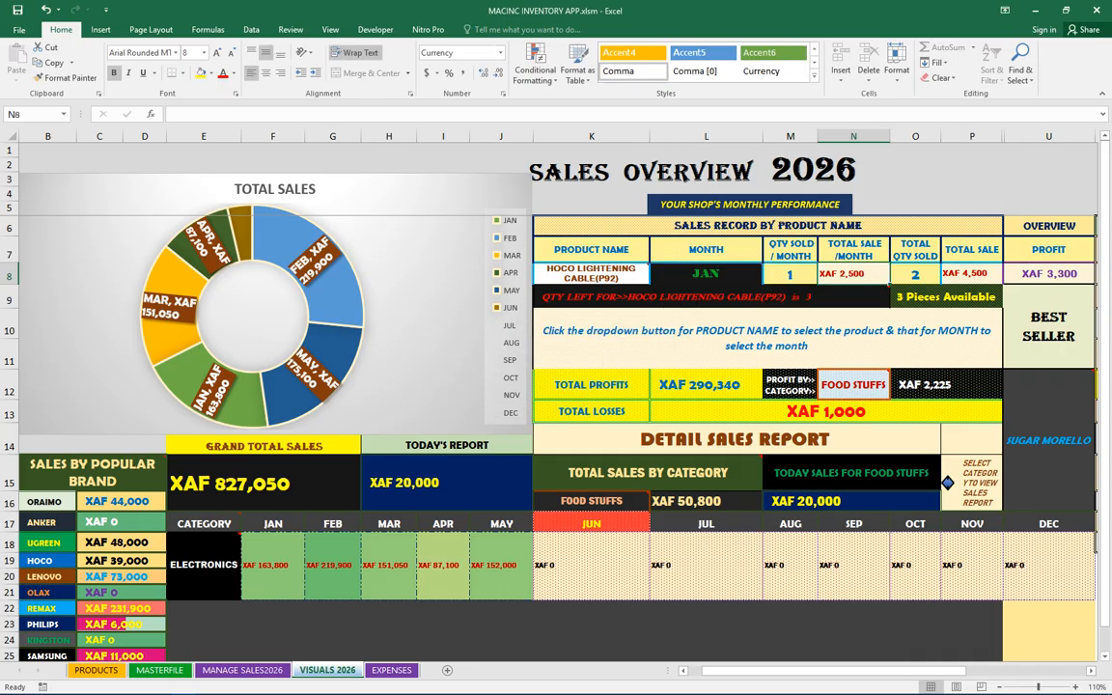
key("Delete")
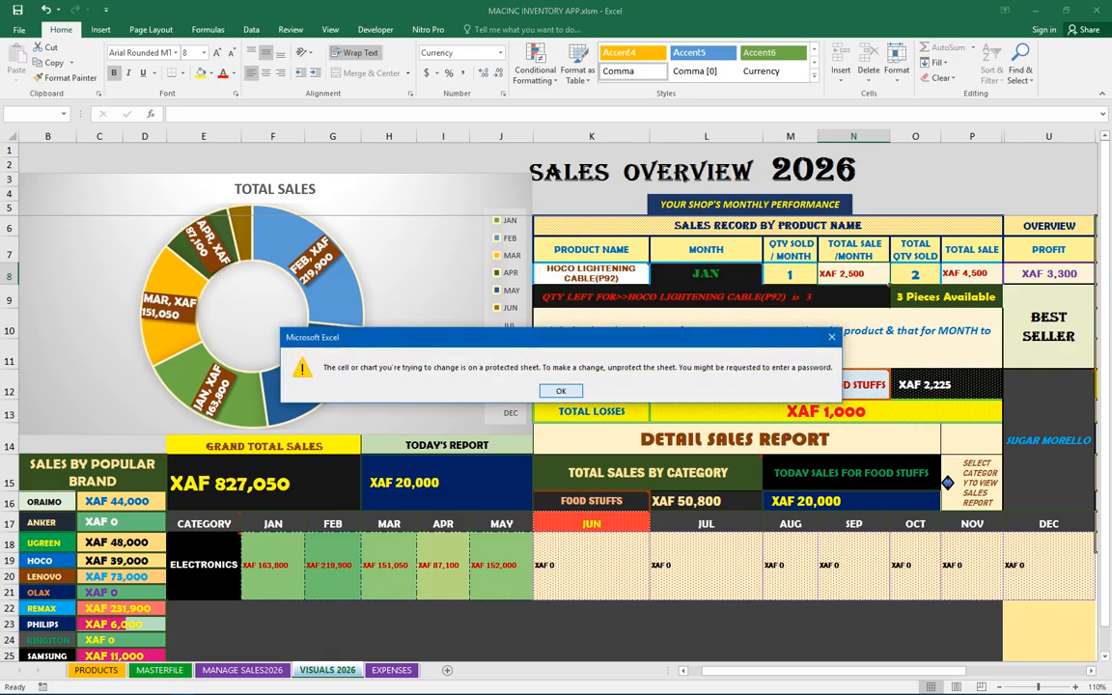
key("Return")
Try editing the TODAY'S REPORT and GRAND TOTAL SALES cells on the protected sheet
double_click(446, 483)
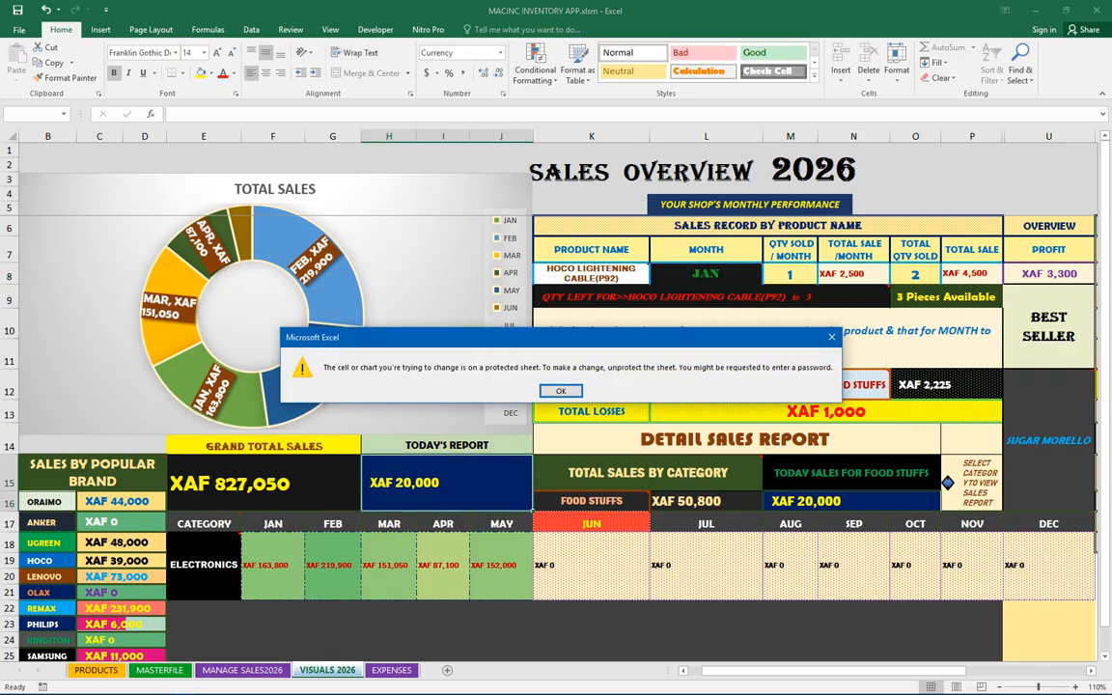
left_click(561, 391)
double_click(263, 482)
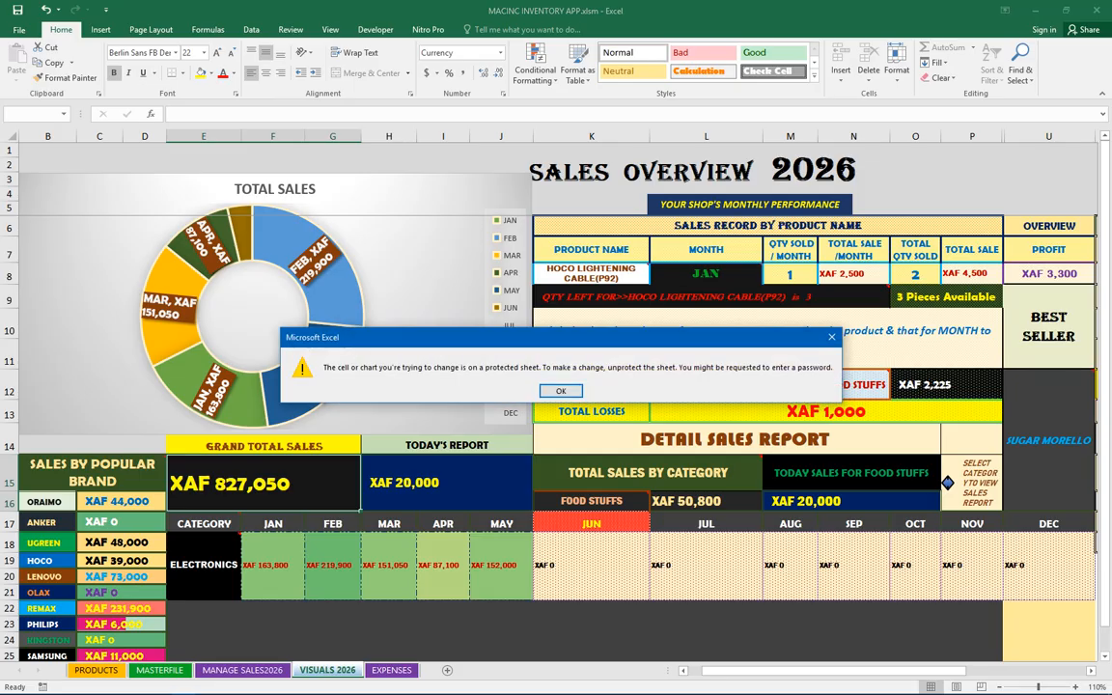
key("Return")
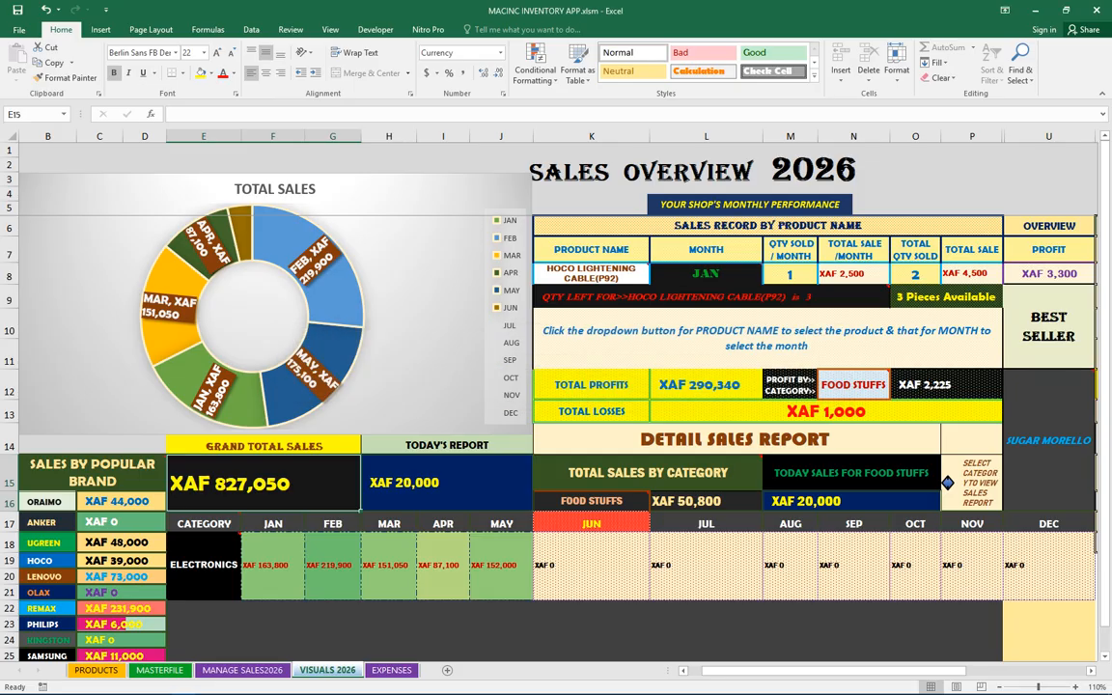
Switch to the MANAGE SALES2026 sheet
left_click(242, 670)
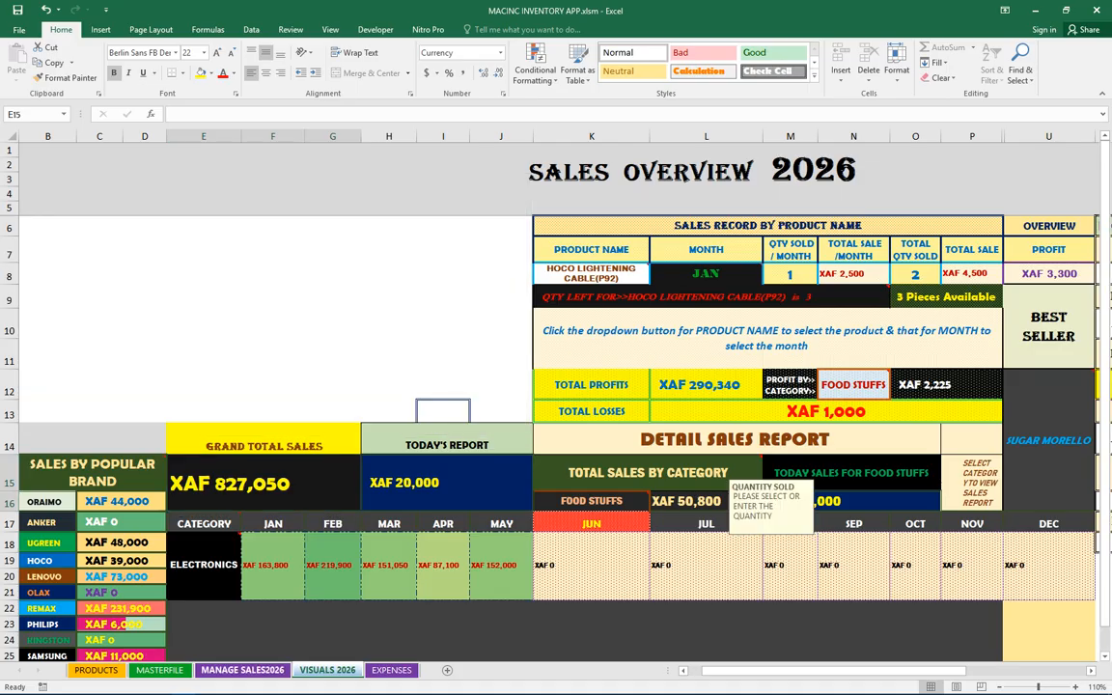
right_click(253, 670)
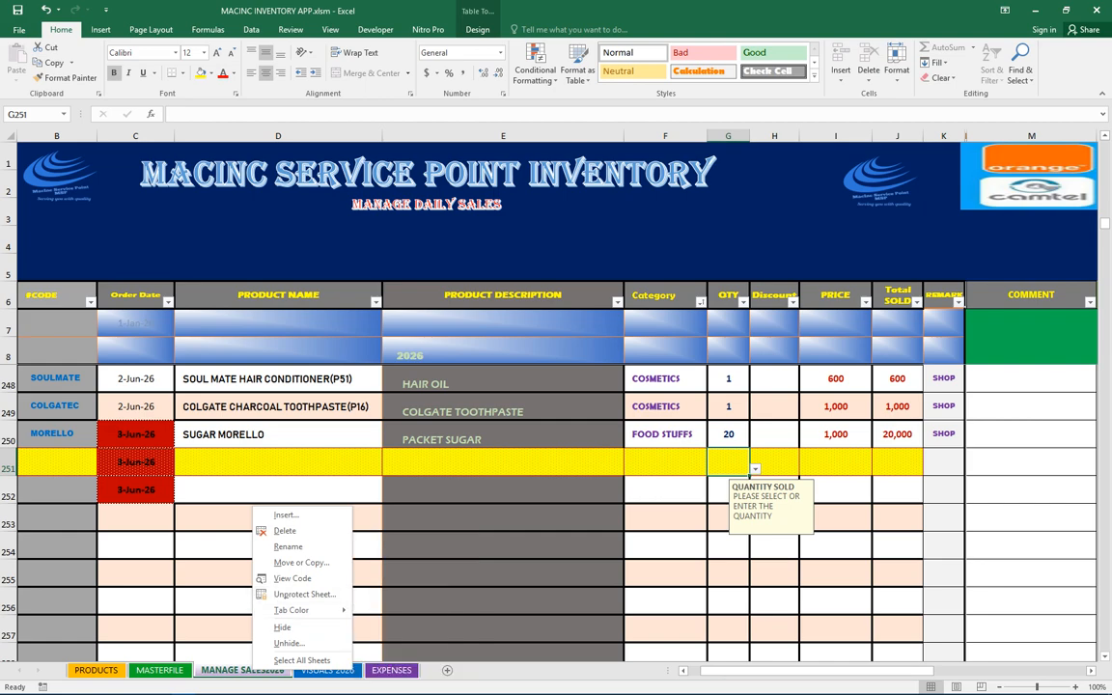
key("Escape")
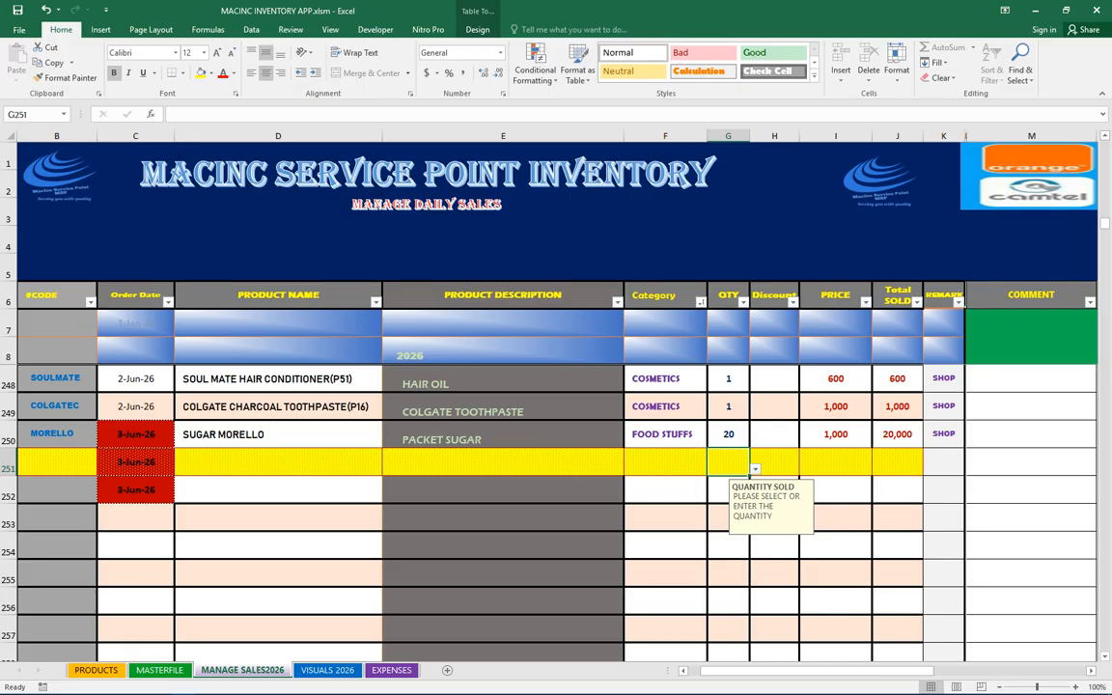
Try deleting the product name, description and category of the SUGAR MORELLO sale row on the protected sheet
left_click(278, 434)
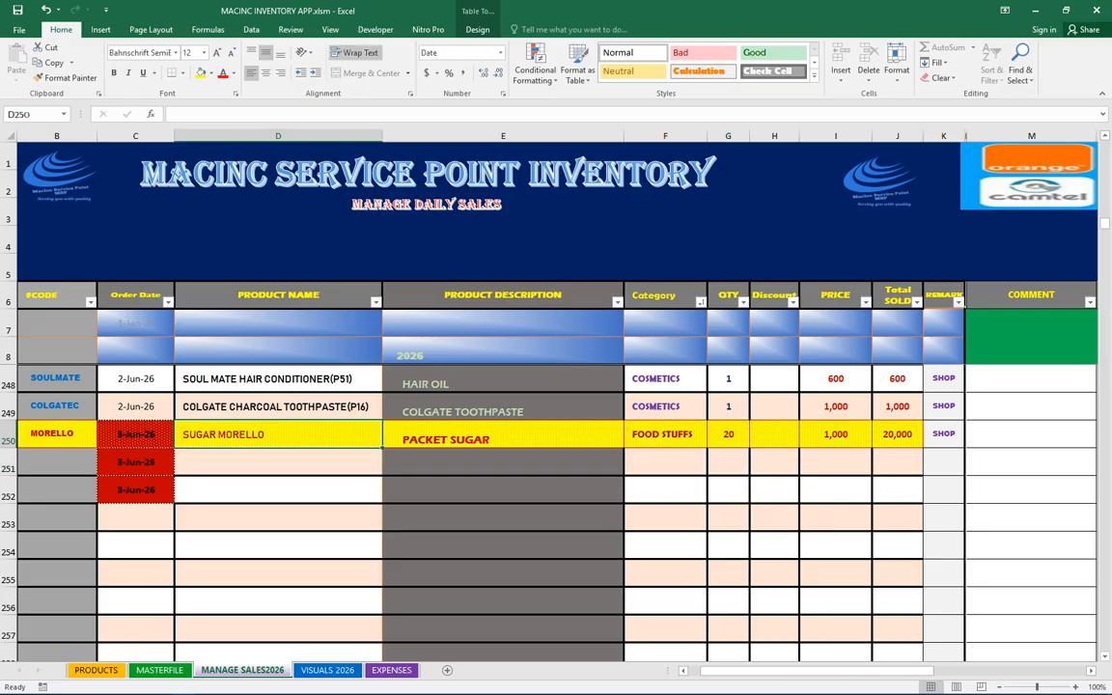
key("Delete")
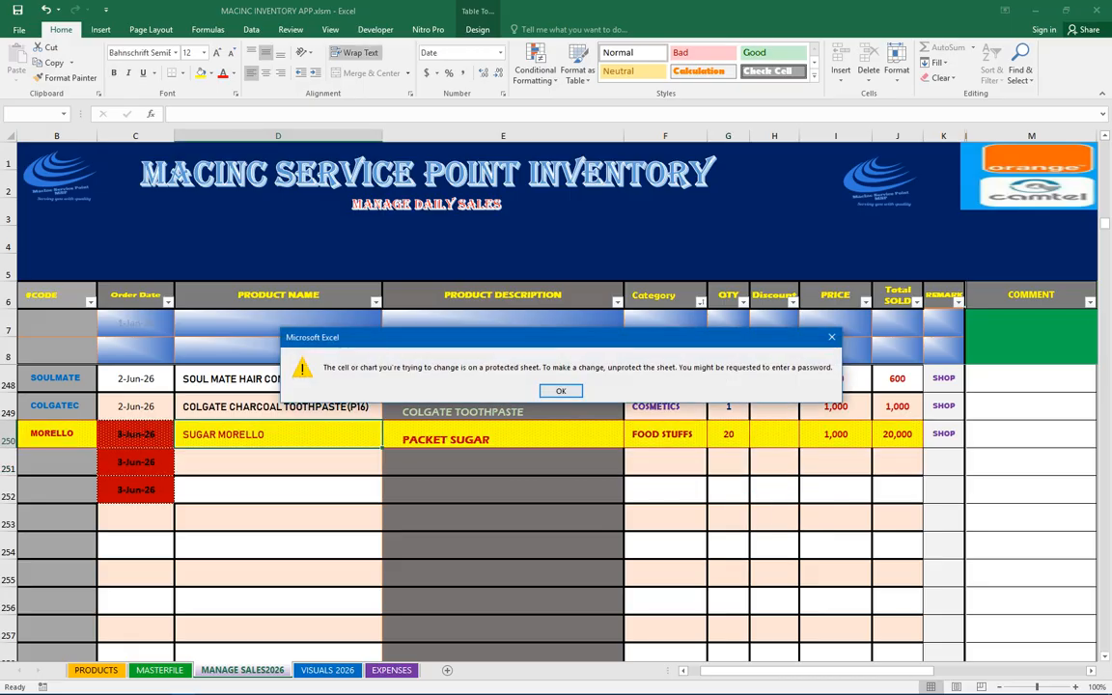
key("Return")
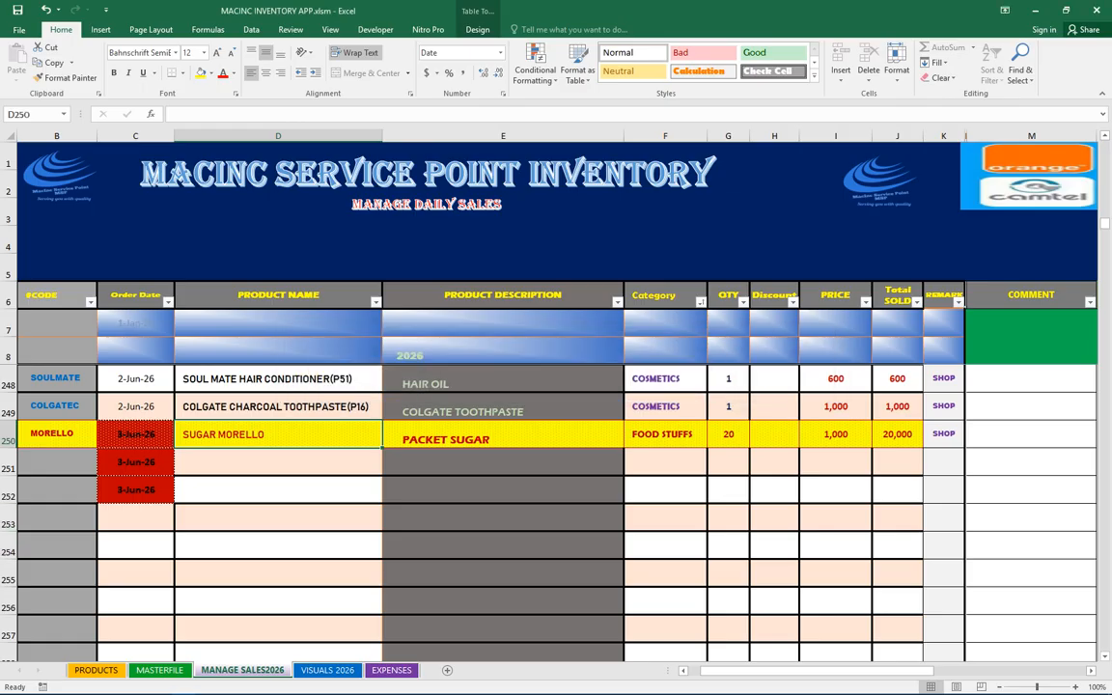
left_click(503, 435)
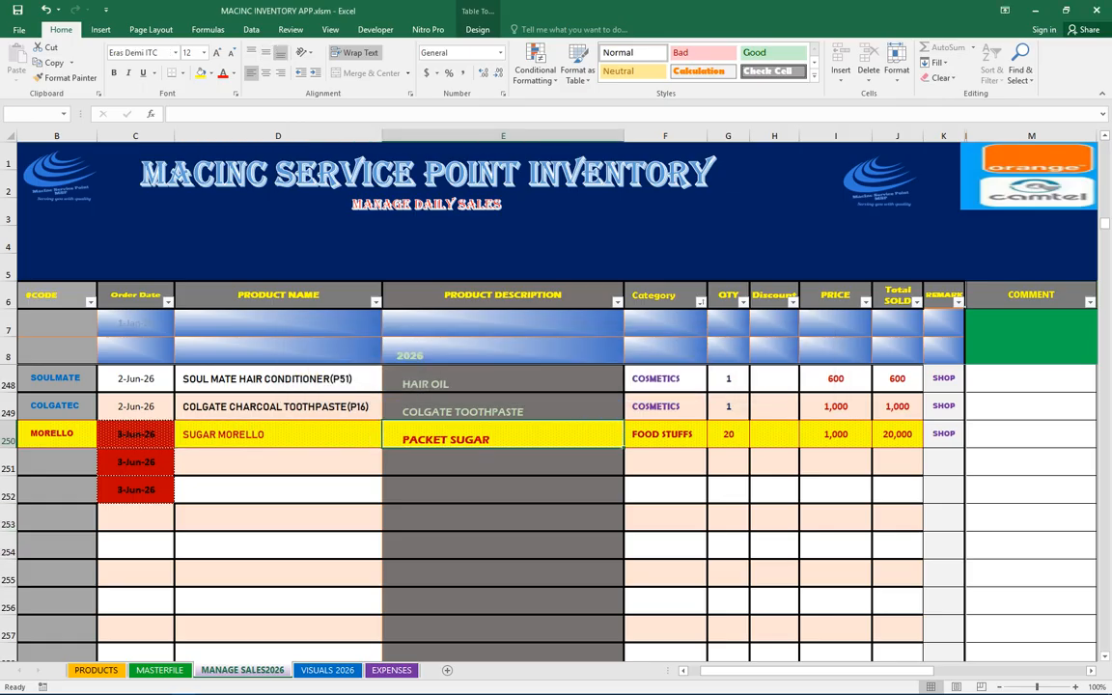
key("Delete")
key("Return")
left_click(666, 435)
key("Delete")
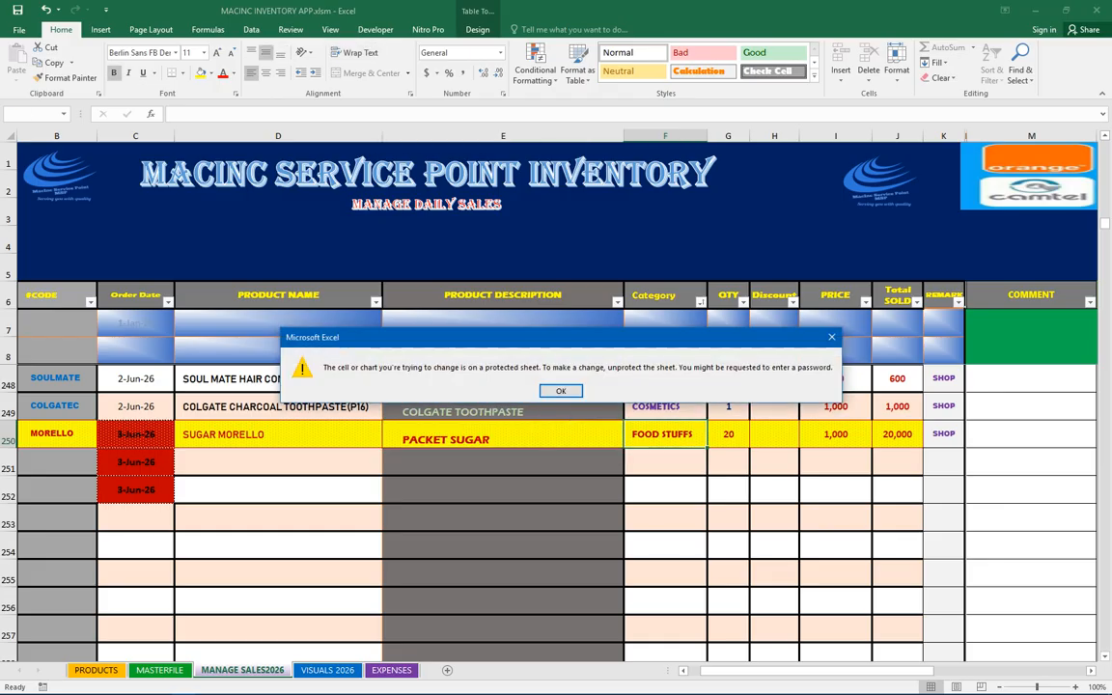
key("Return")
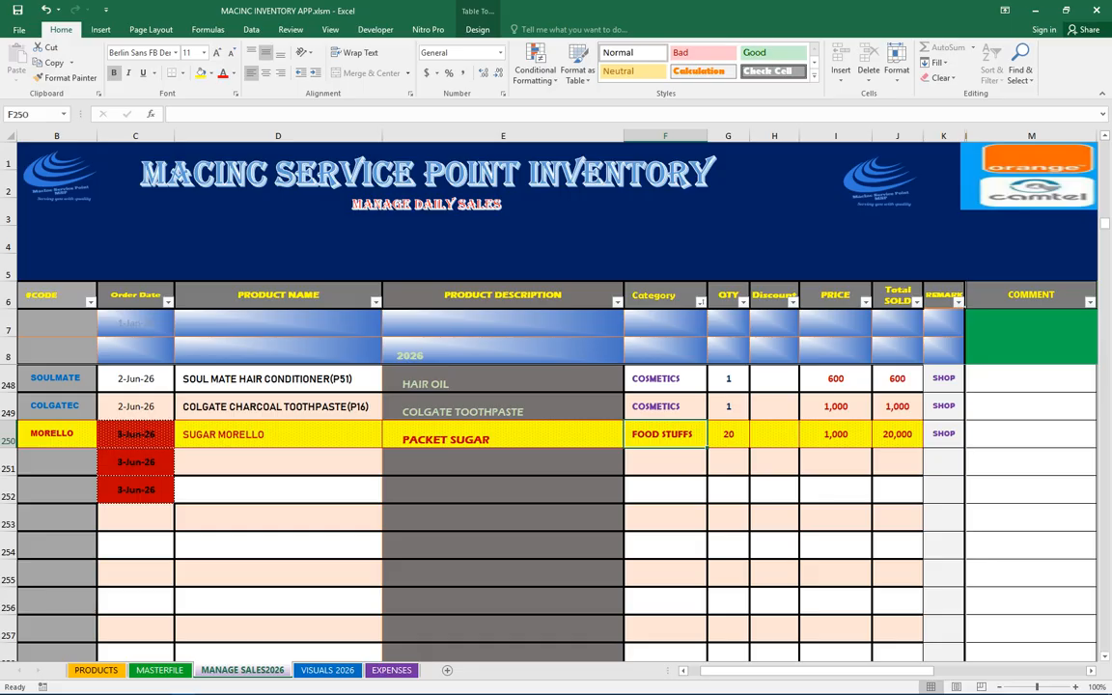
Filter the sales table by product name to show only SUGAR MORELLO records
left_click(376, 303)
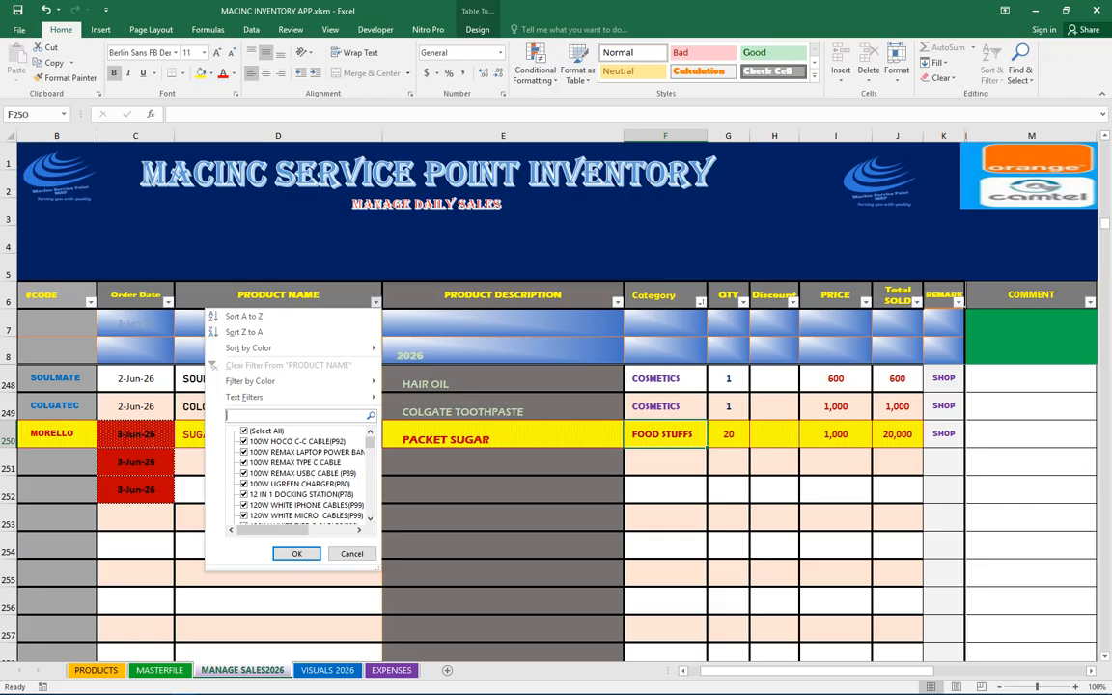
left_click(244, 432)
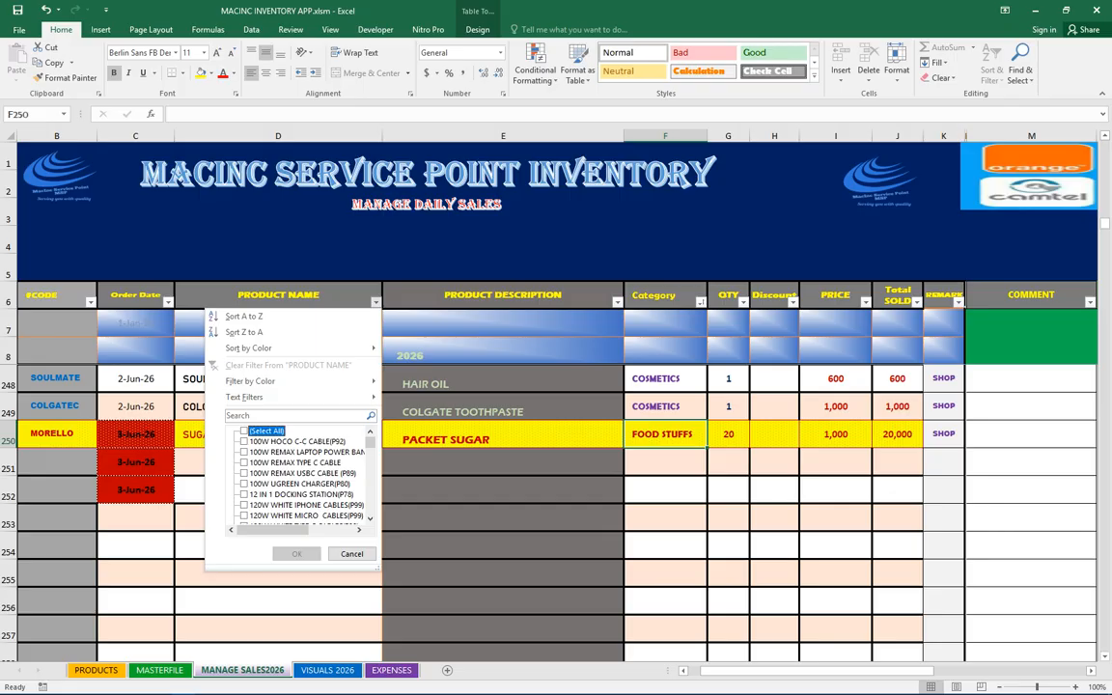
type("su")
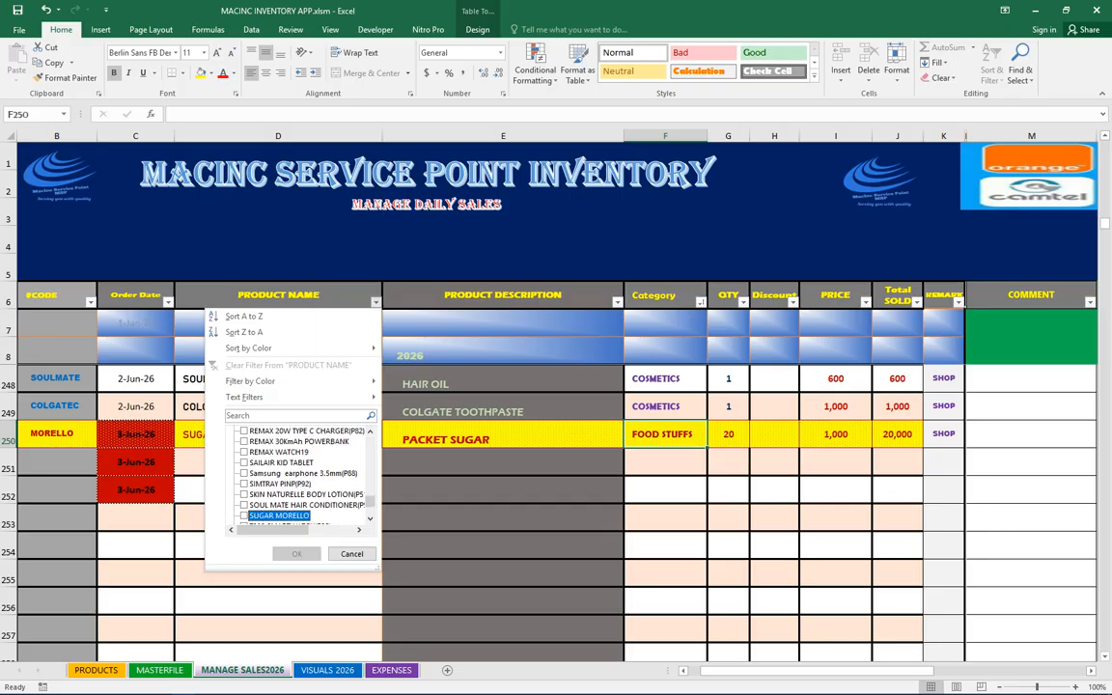
left_click(289, 415)
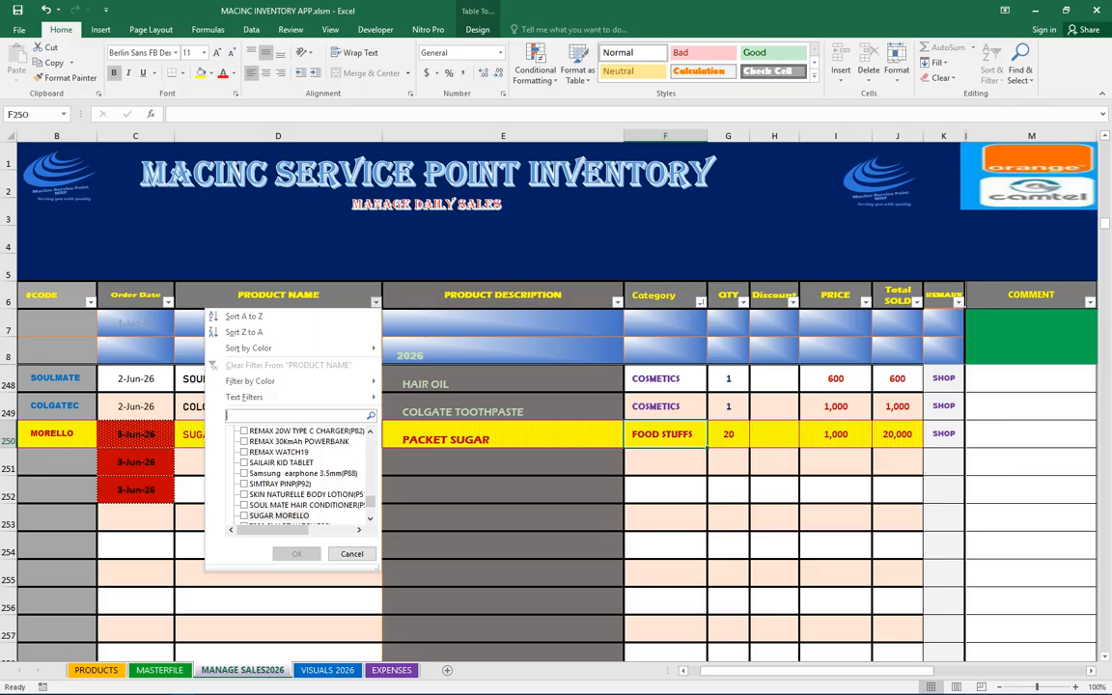
type("SUGAR")
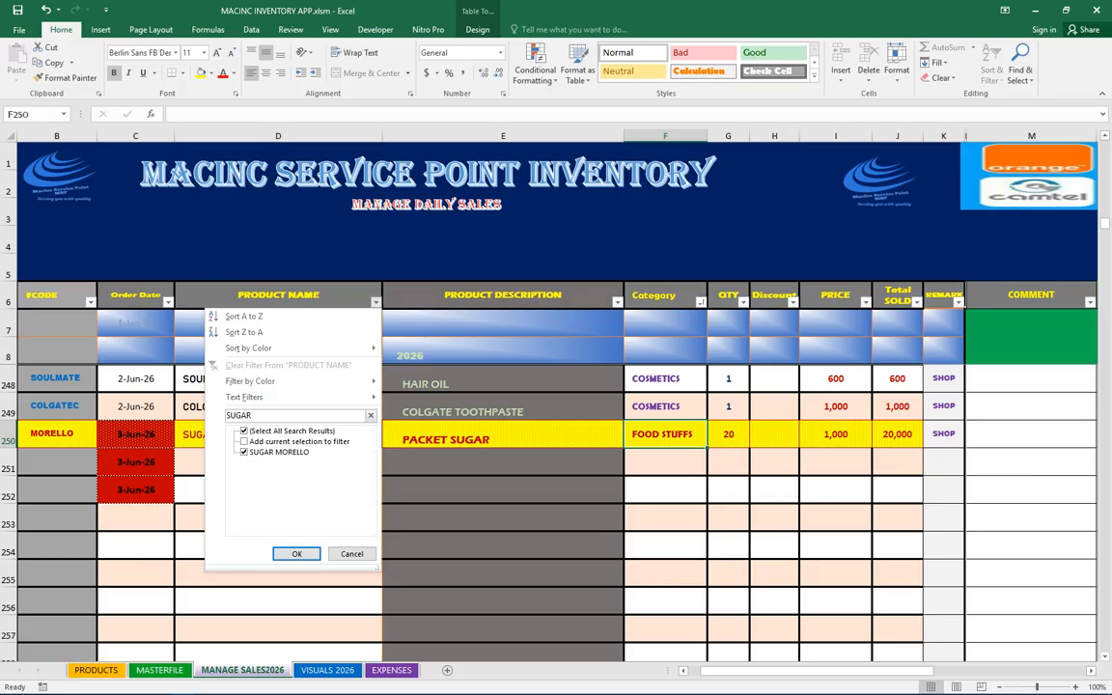
key("Return")
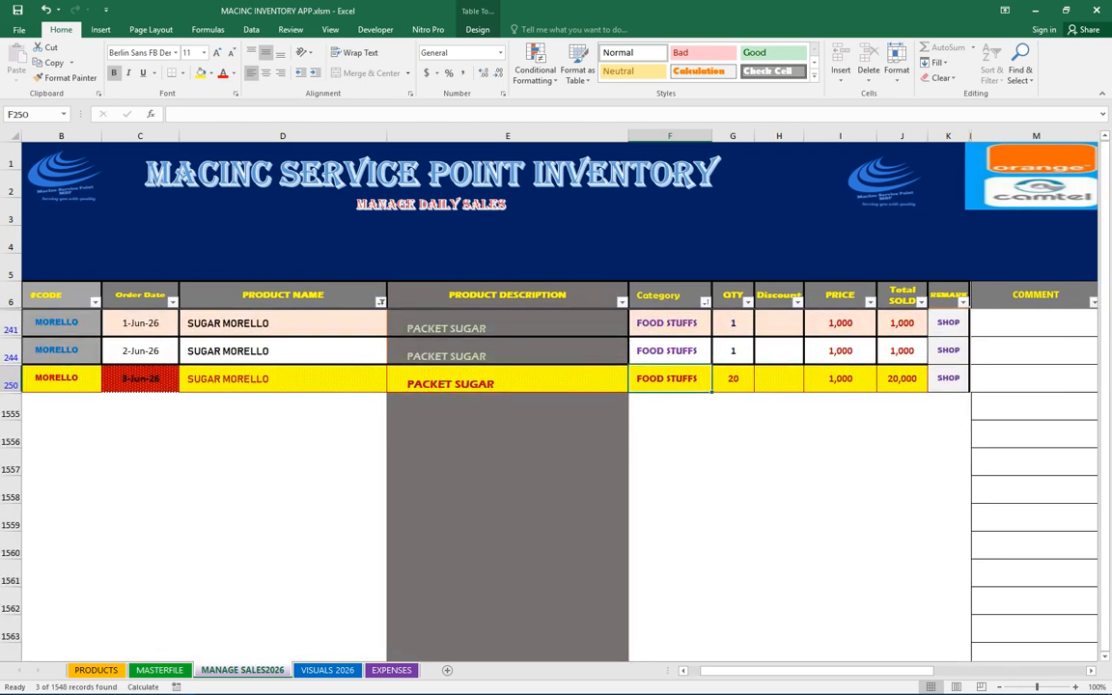
Select the filtered SUGAR MORELLO rows, then clear the product name filter to show all records
left_click_drag(300, 323, 733, 378)
left_click_drag(62, 323, 485, 379)
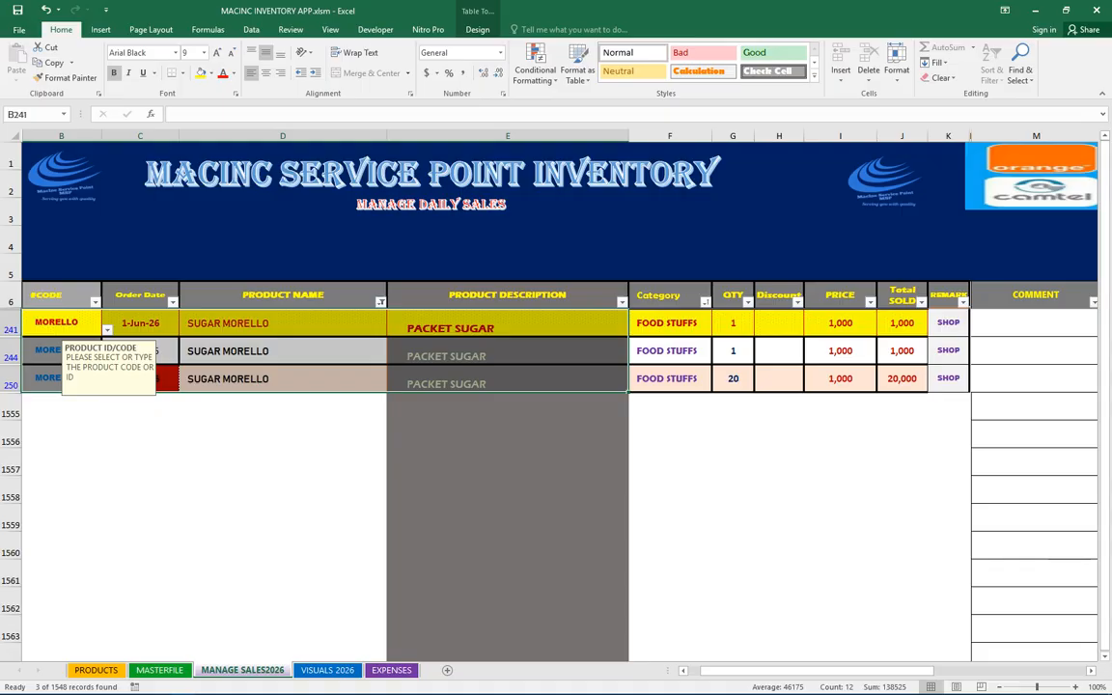
left_click(381, 303)
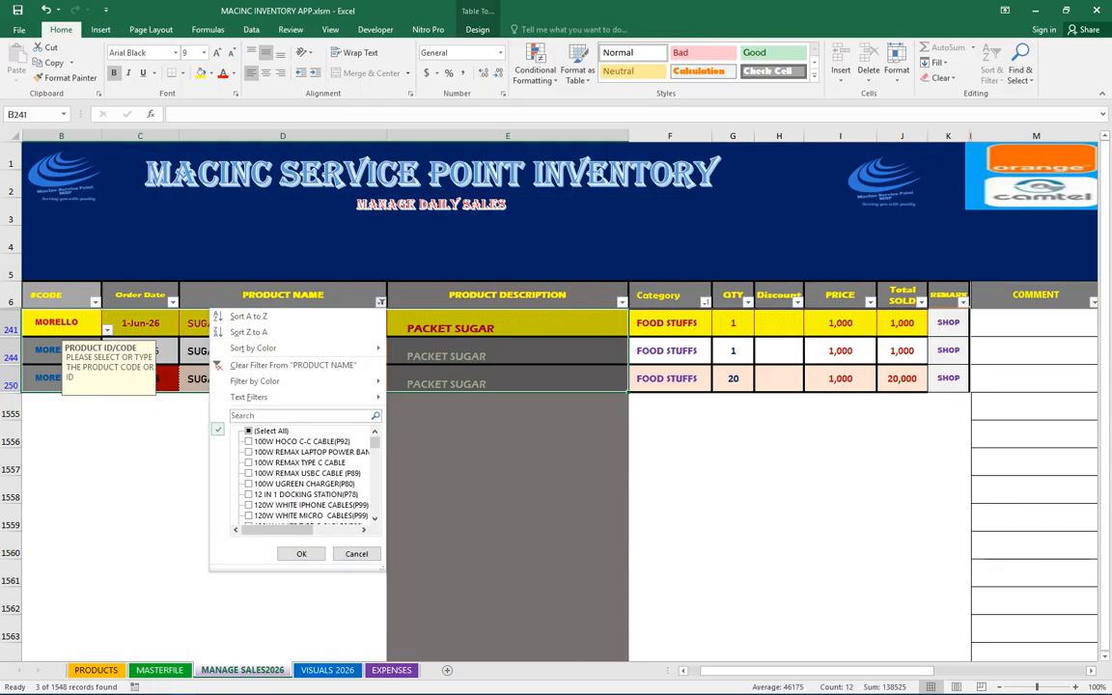
left_click(249, 431)
left_click(301, 554)
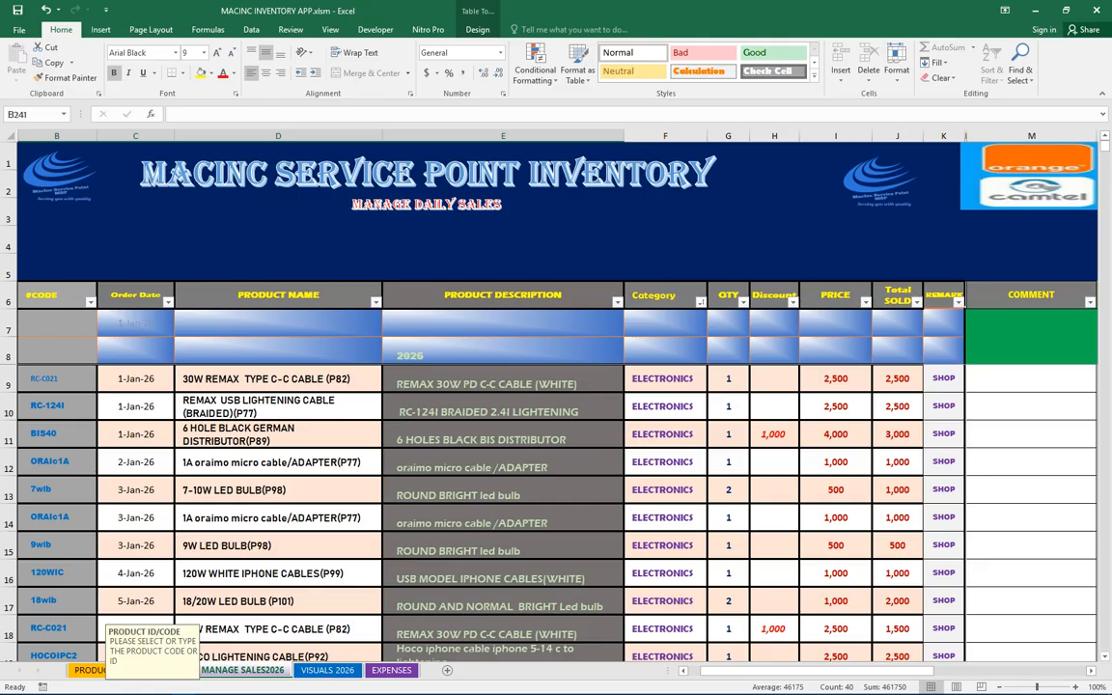
scroll(556, 511, "down", 2)
scroll(556, 511, "up", 2)
Hide the MASTERFILE sheet
left_click(328, 670)
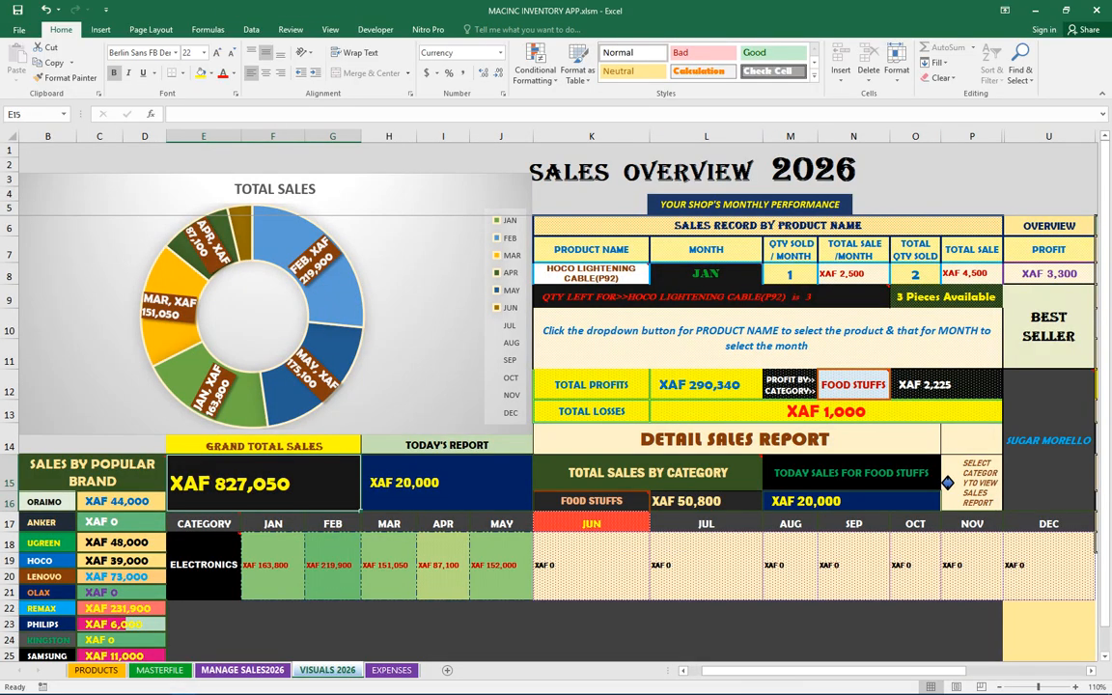
left_click(160, 671)
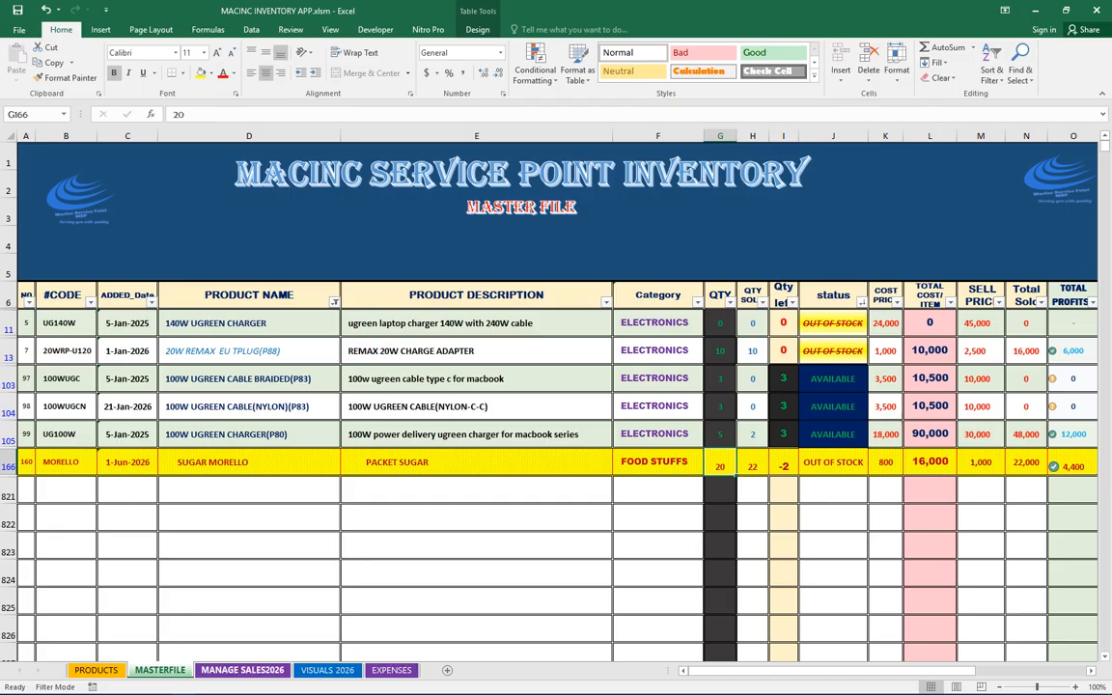
right_click(160, 670)
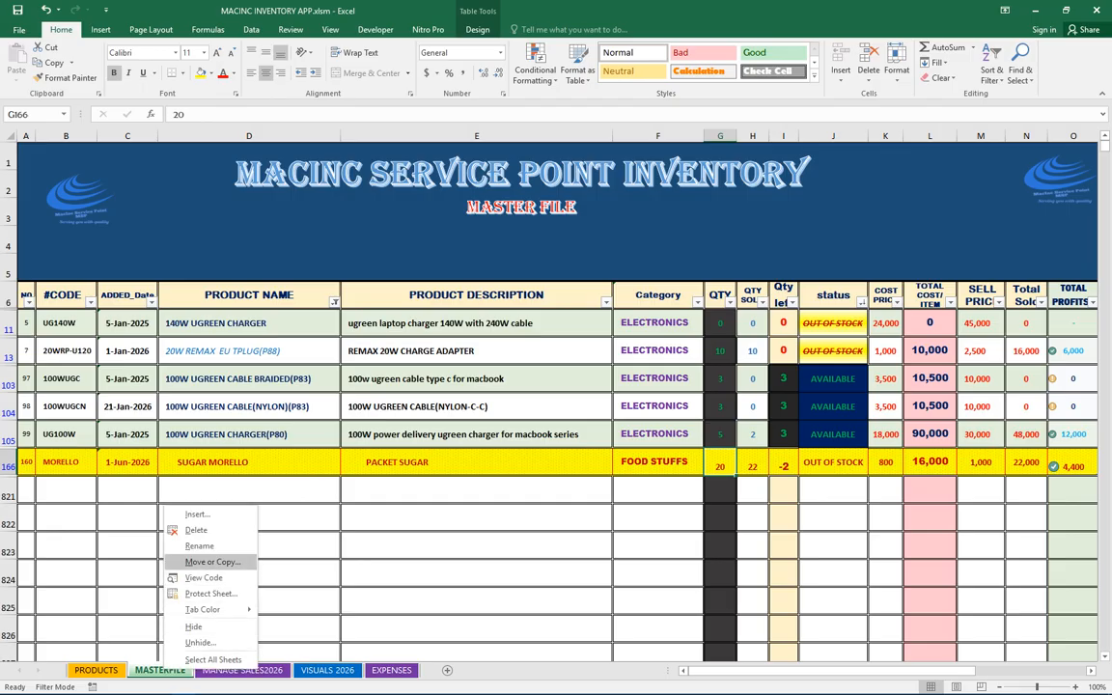
left_click(193, 627)
Hide the VISUALS 2026 and EXPENSES sheets
right_click(260, 670)
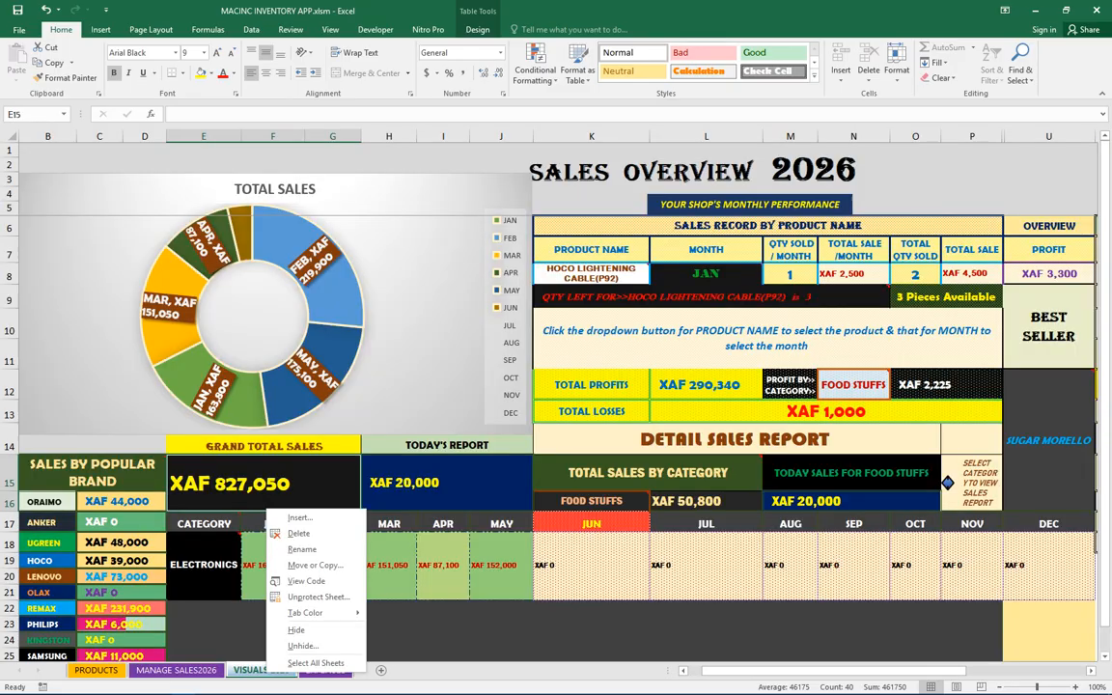
left_click(295, 629)
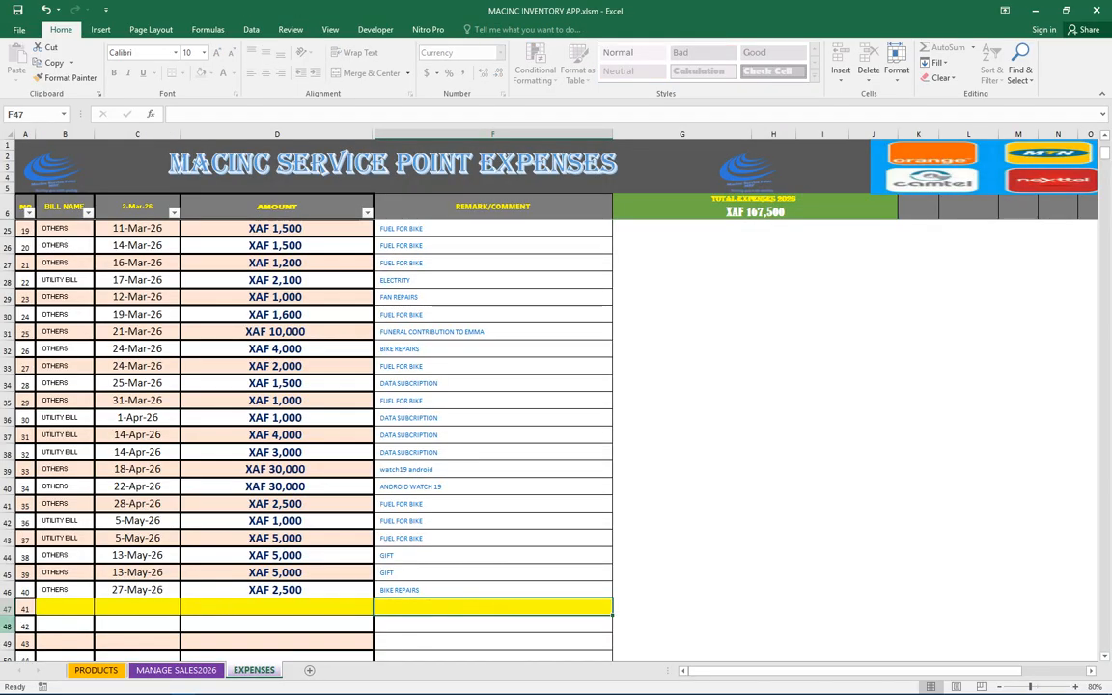
right_click(257, 670)
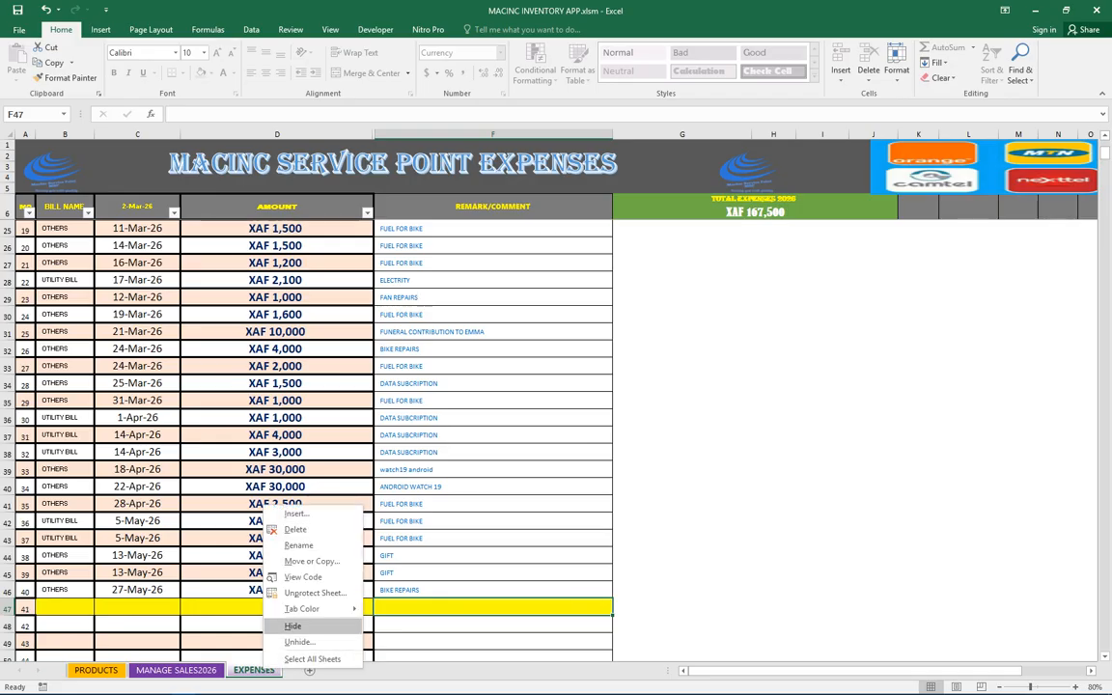
left_click(293, 625)
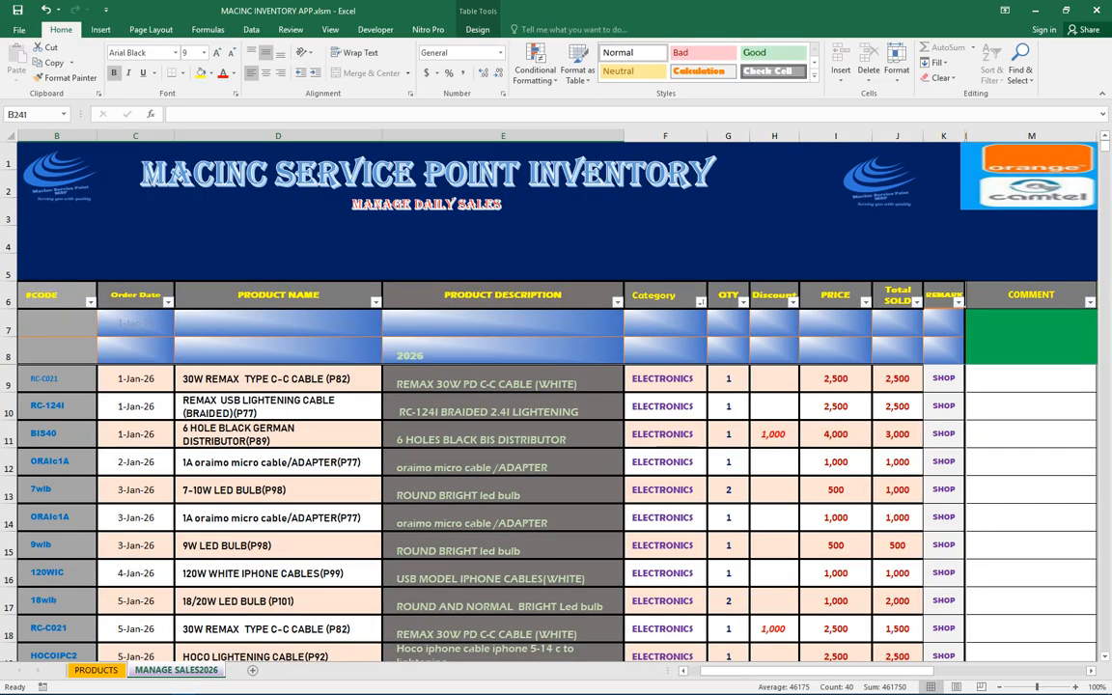
Scroll through the daily sales records on the MANAGE SALES2026 sheet
scroll(556, 512, "down", 1)
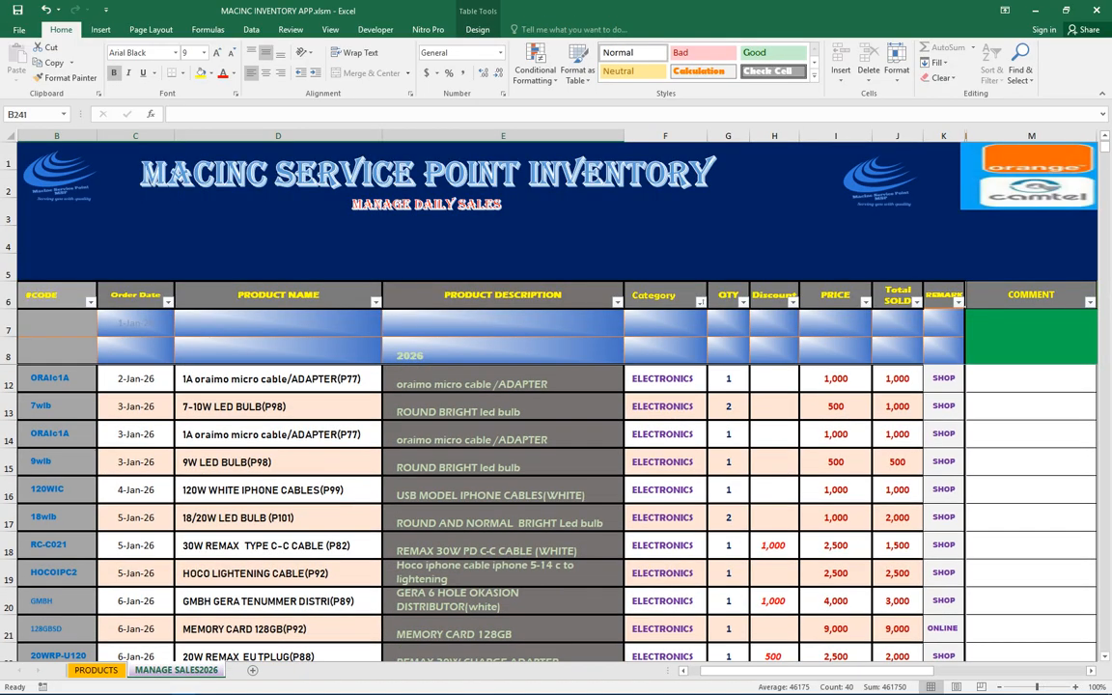
scroll(556, 512, "down", 4)
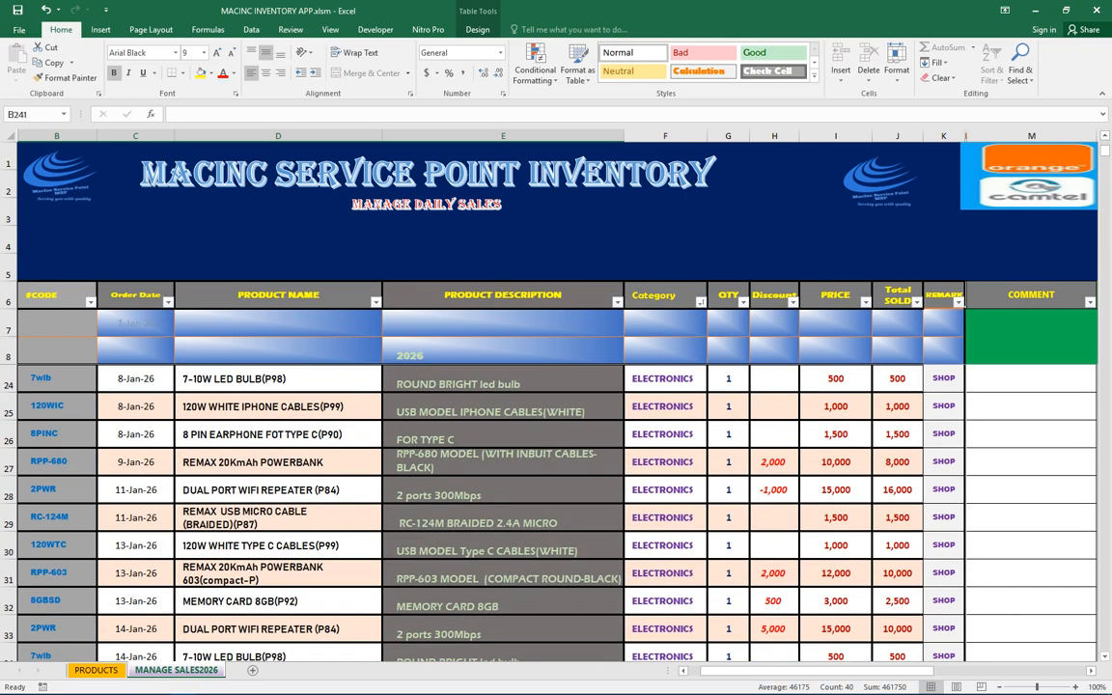
scroll(557, 512, "down", 11)
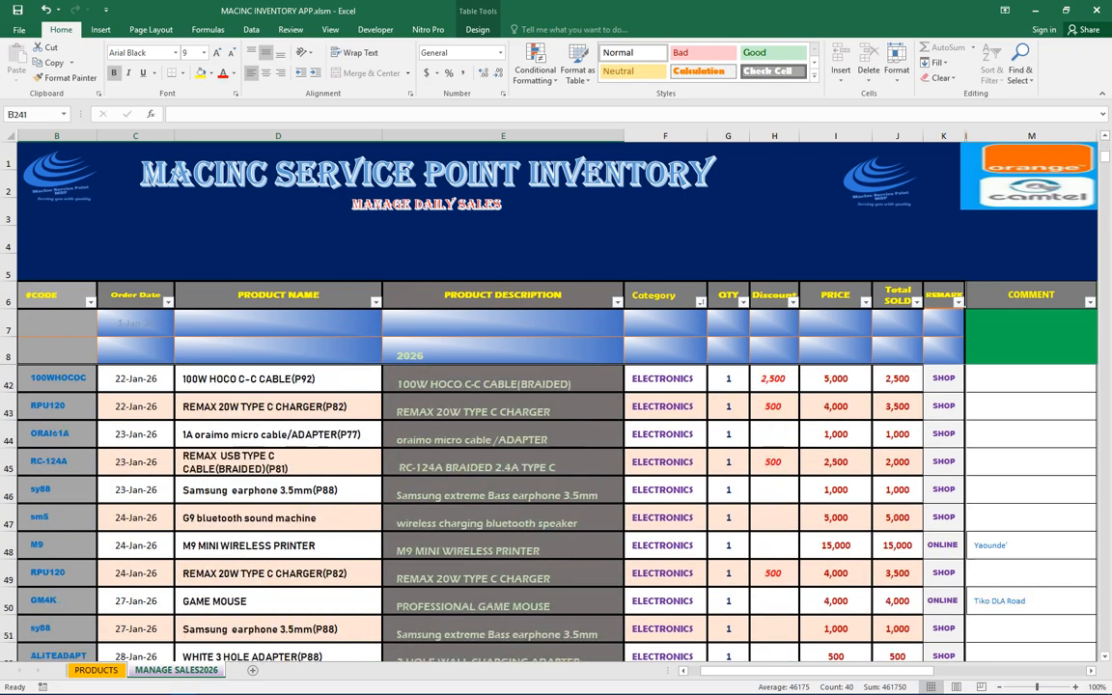
scroll(556, 512, "down", 20)
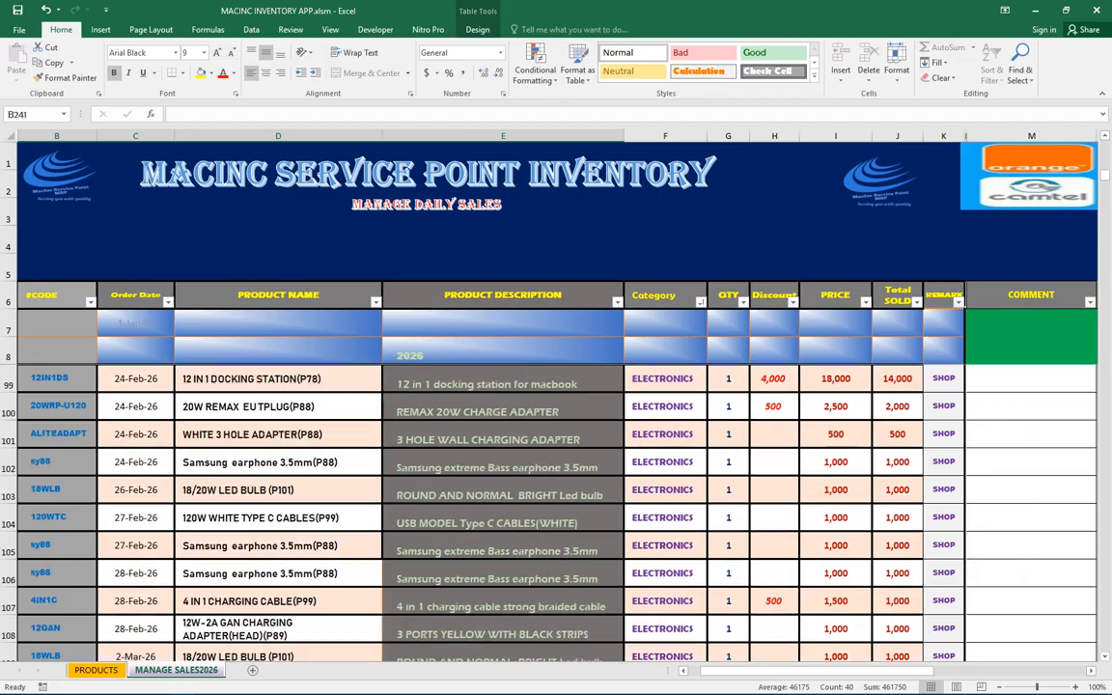
scroll(556, 512, "down", 19)
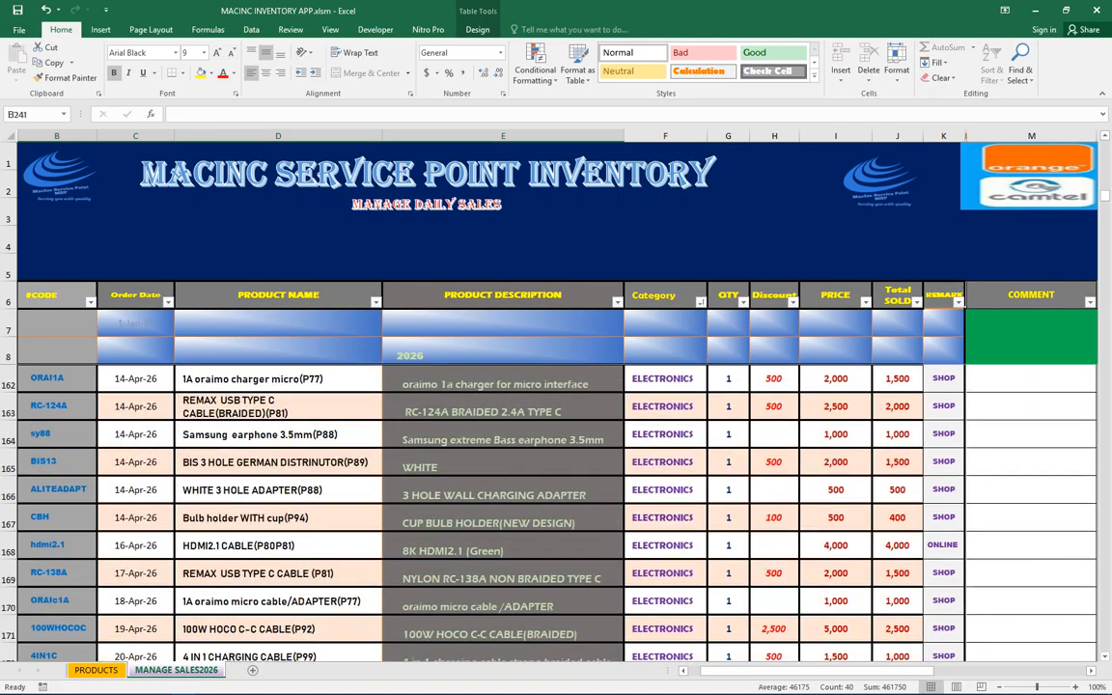
scroll(556, 512, "down", 18)
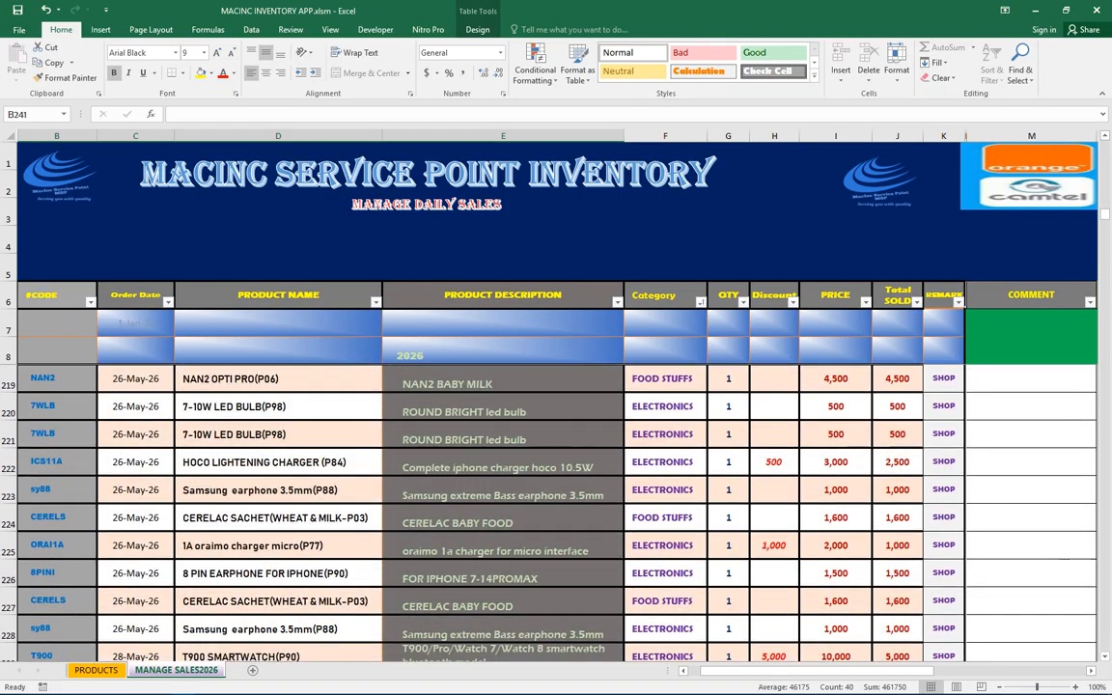
scroll(556, 511, "down", 6)
scroll(556, 512, "up", 1)
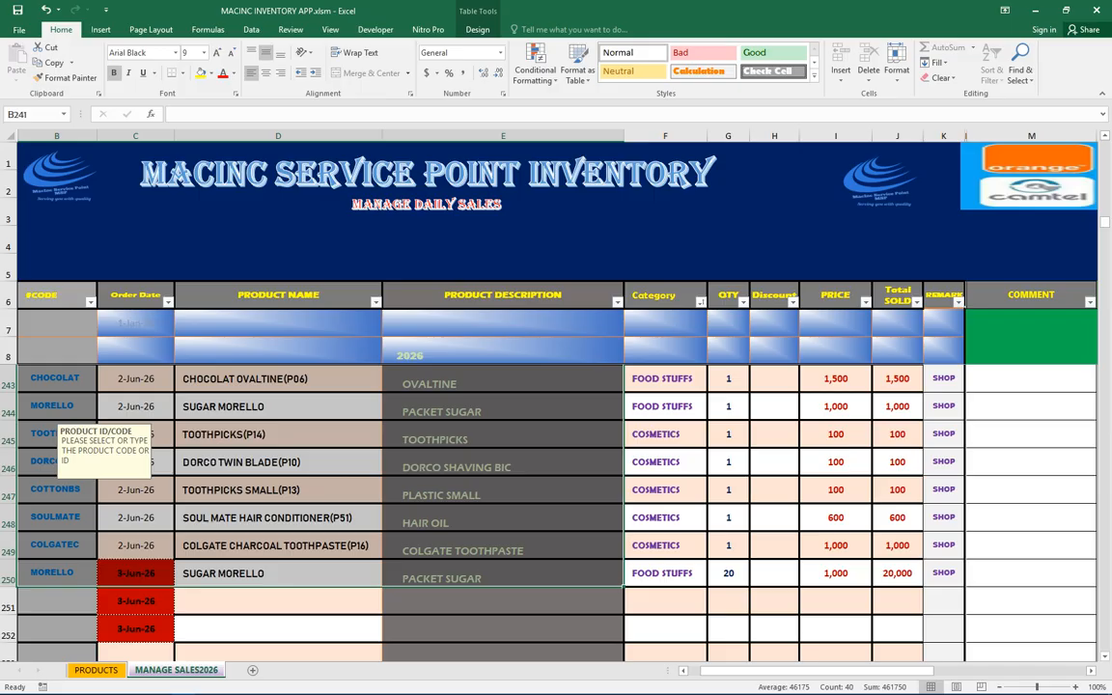
Open the Unhide dialog to review the hidden sheets, then cancel it
right_click(177, 670)
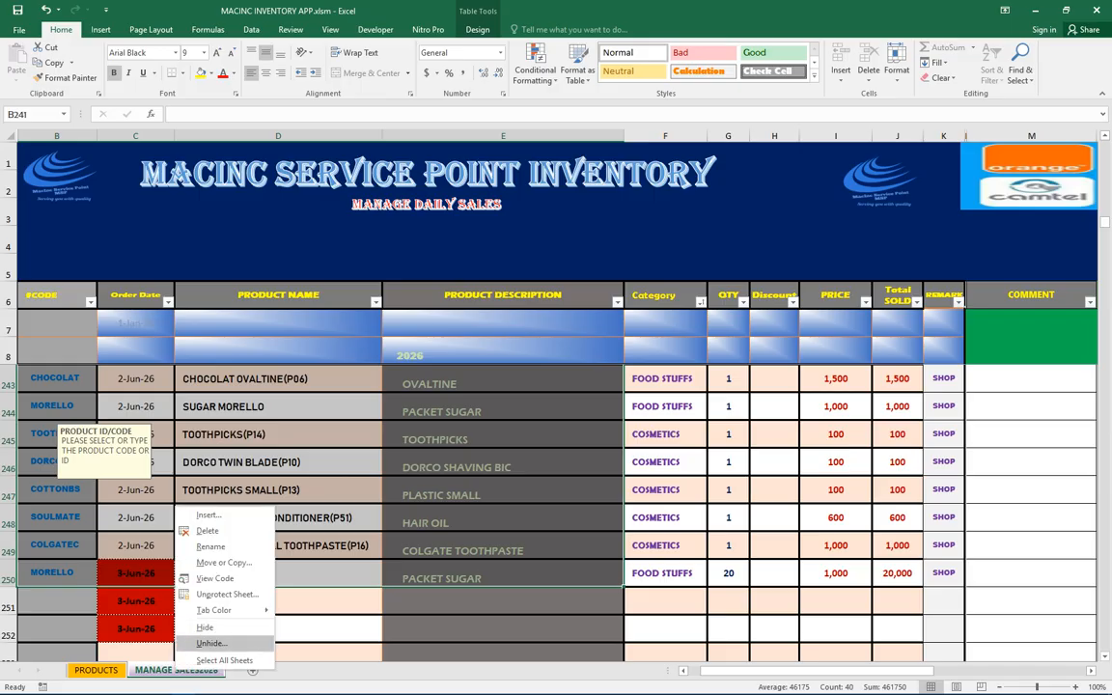
left_click(212, 643)
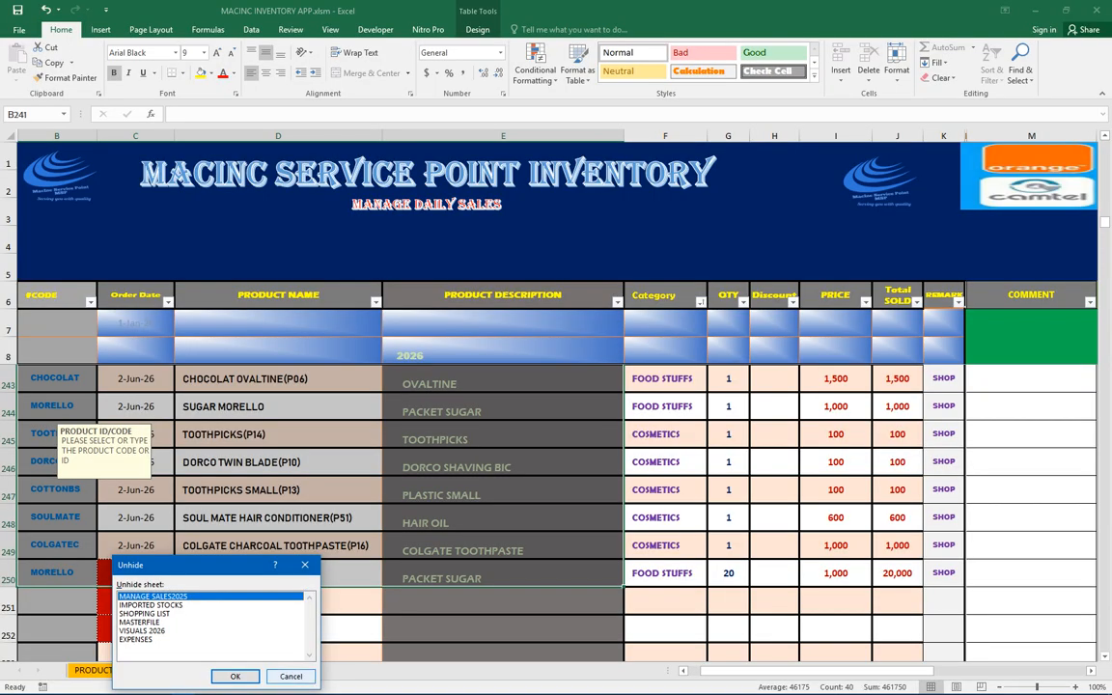
key("Escape")
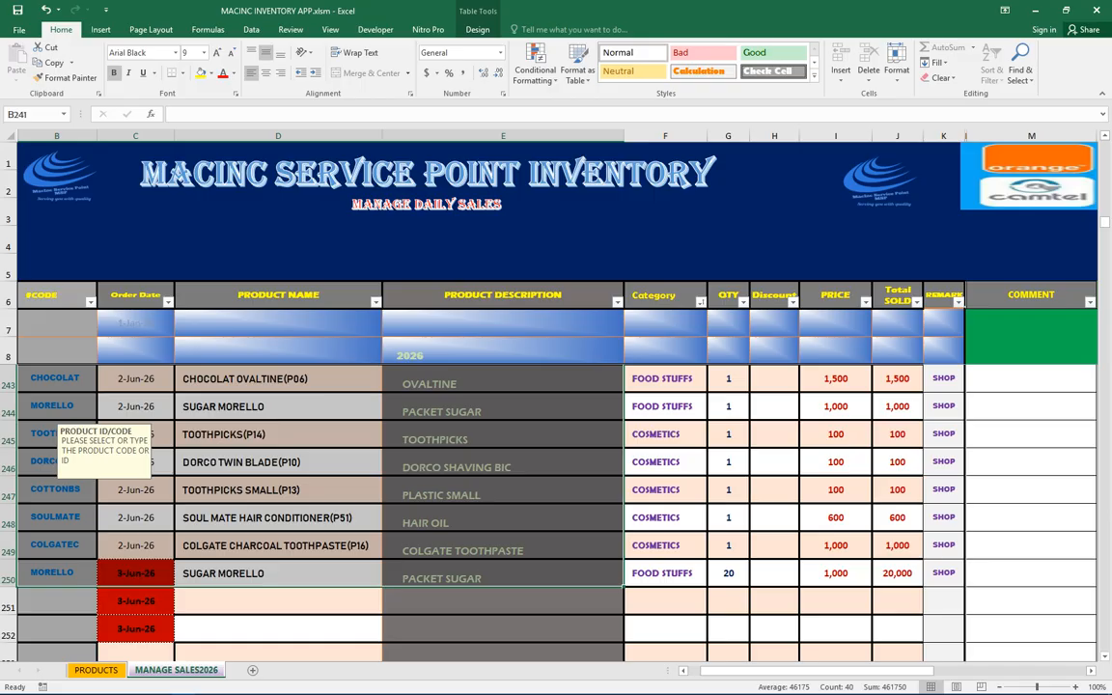
left_click(1036, 10)
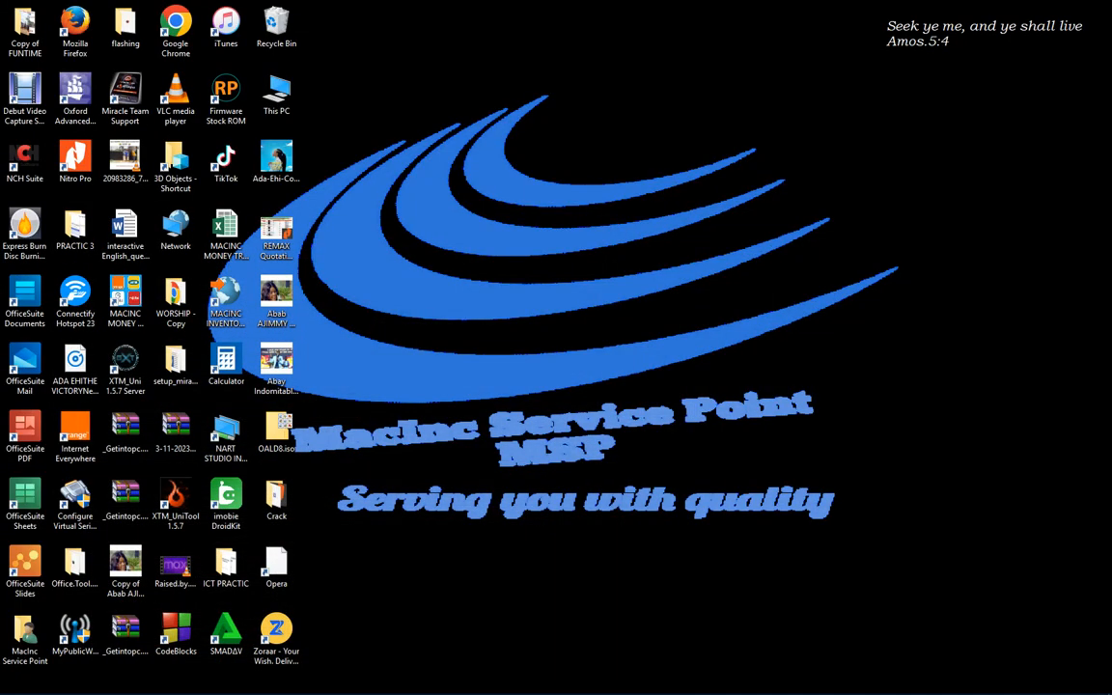
right_click(405, 74)
left_click(454, 115)
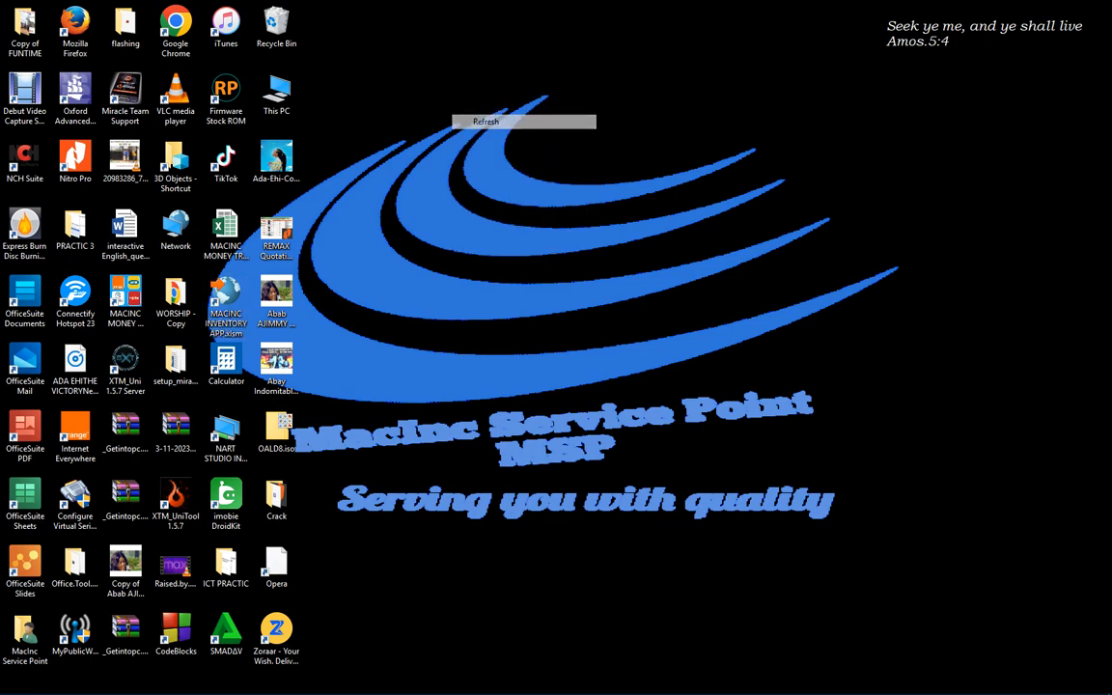
mouse_move(962, 689)
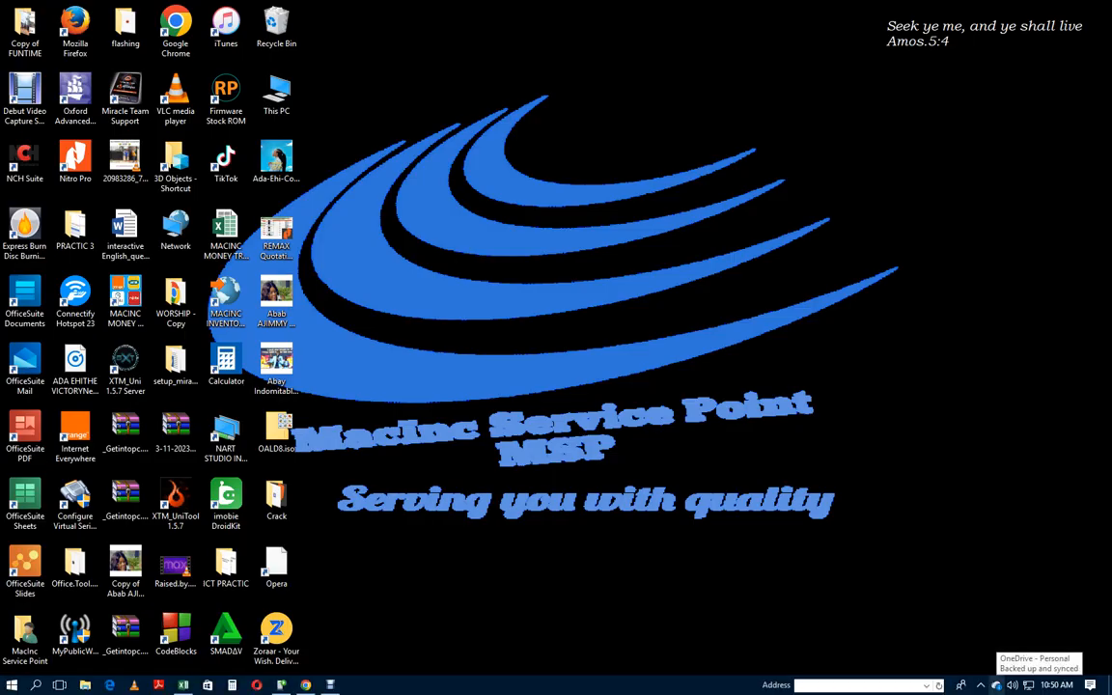
left_click(996, 686)
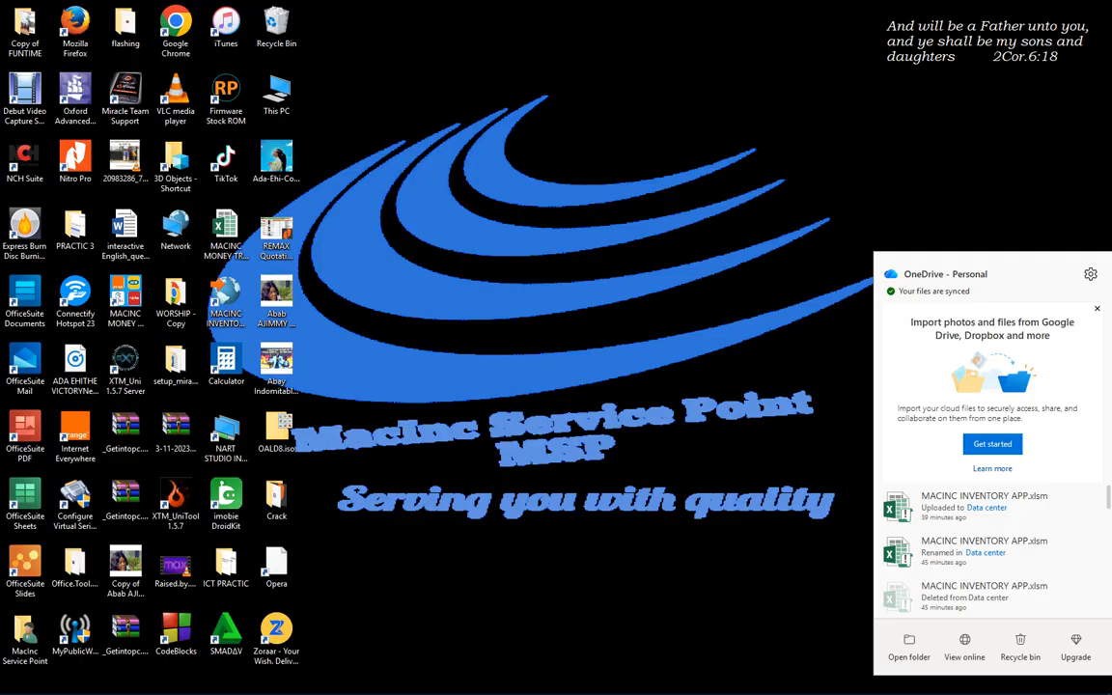
key("Escape")
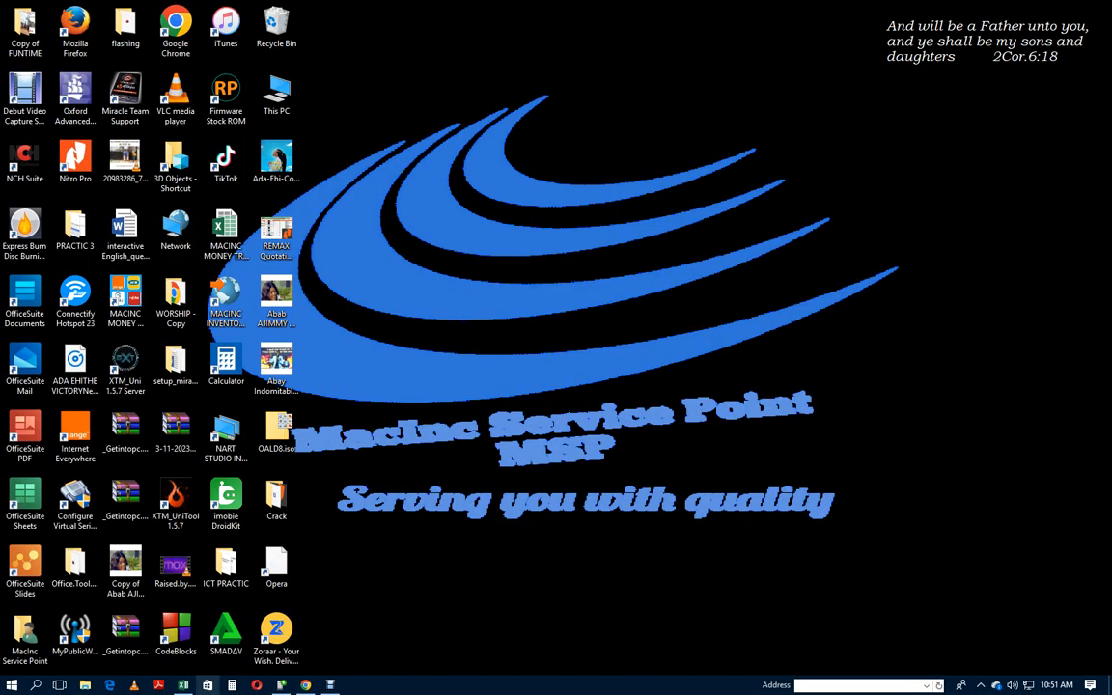
Return to the MACINC INVENTORY APP workbook window and close it
left_click(183, 684)
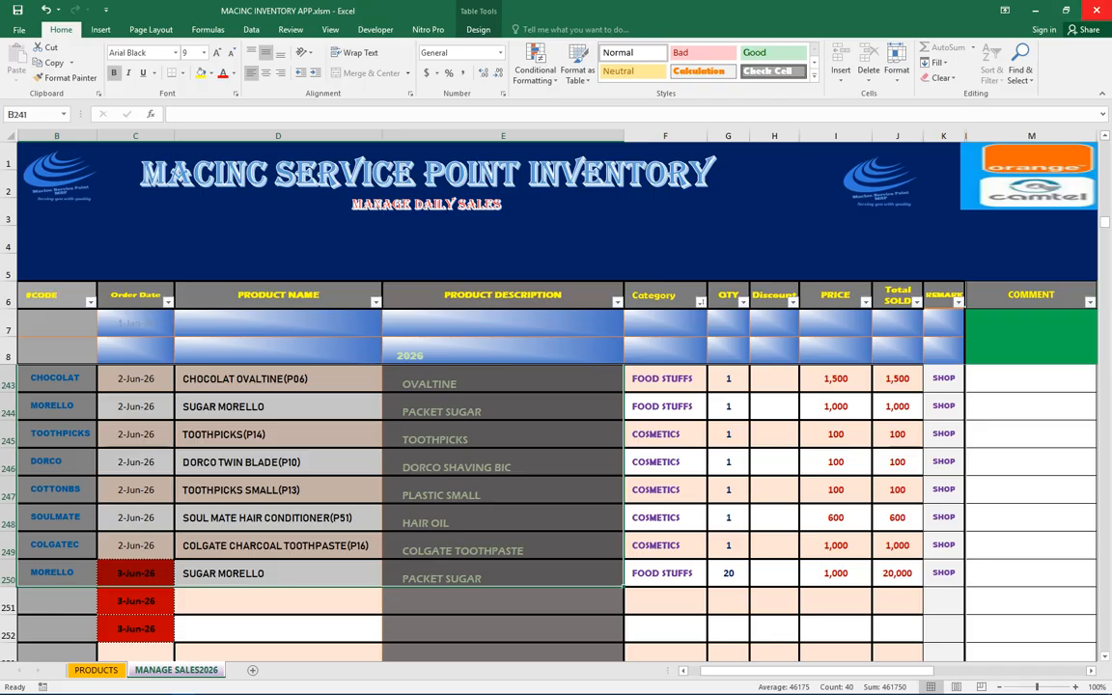
left_click(1097, 9)
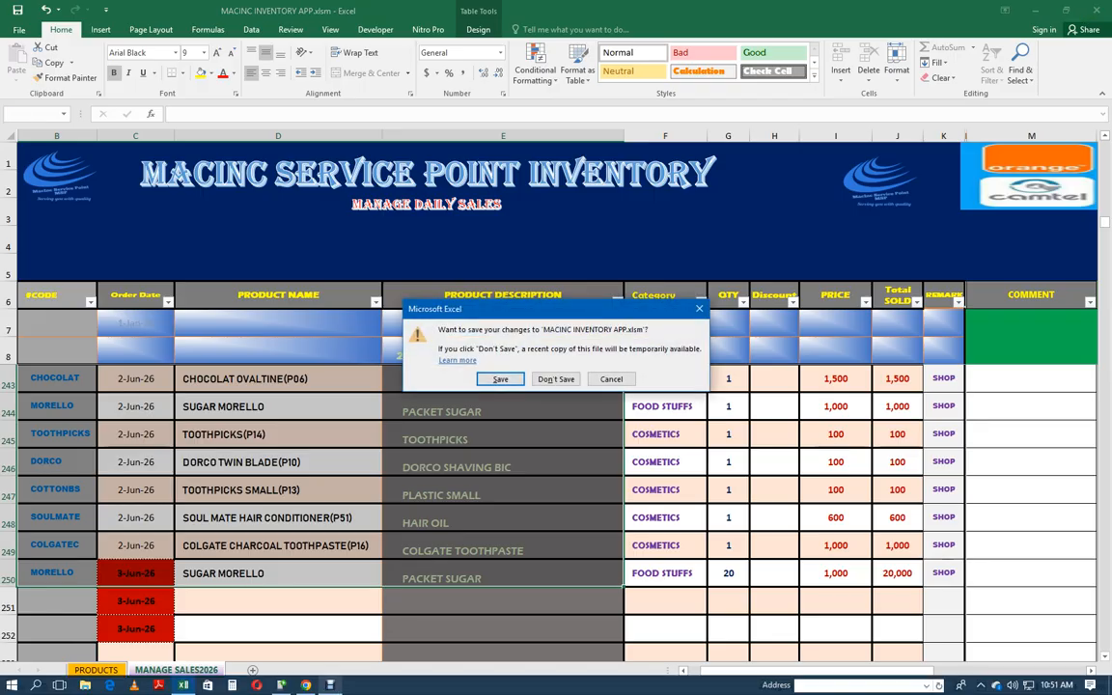